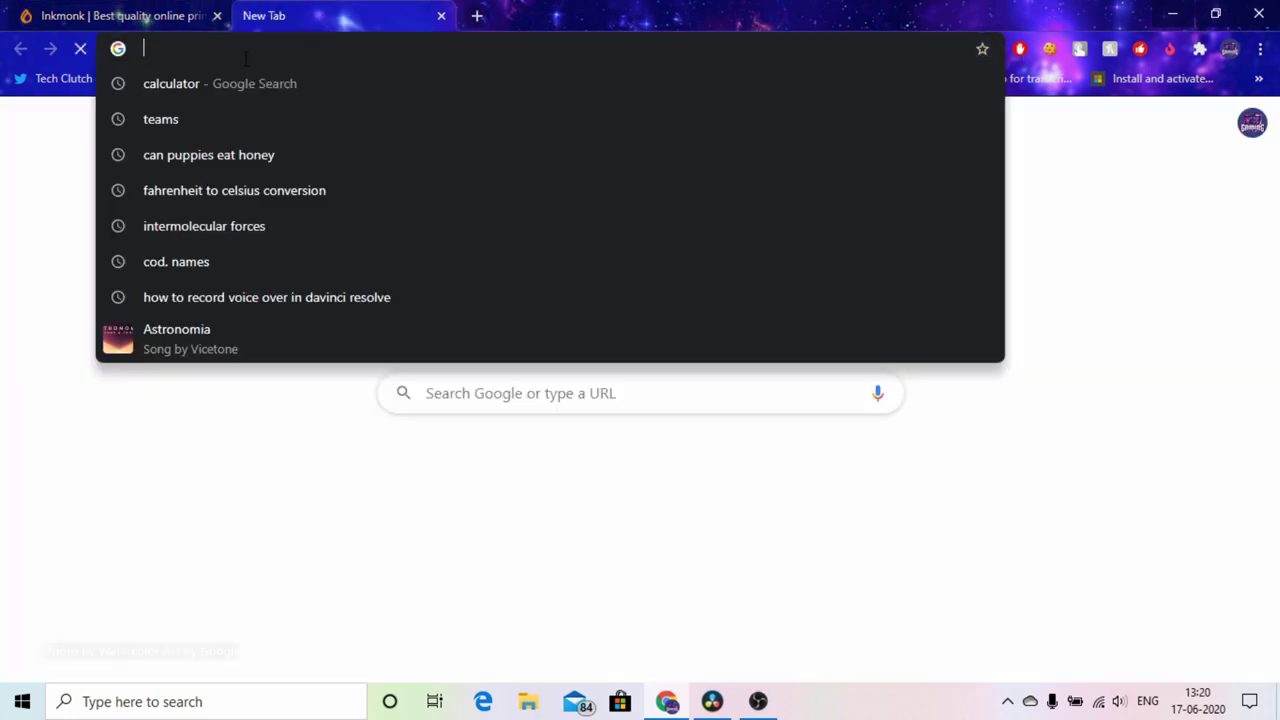
Step: In a new tab, fix the mistyped 'cuasto' and search Google for 'custom labels'
type("cuasto")
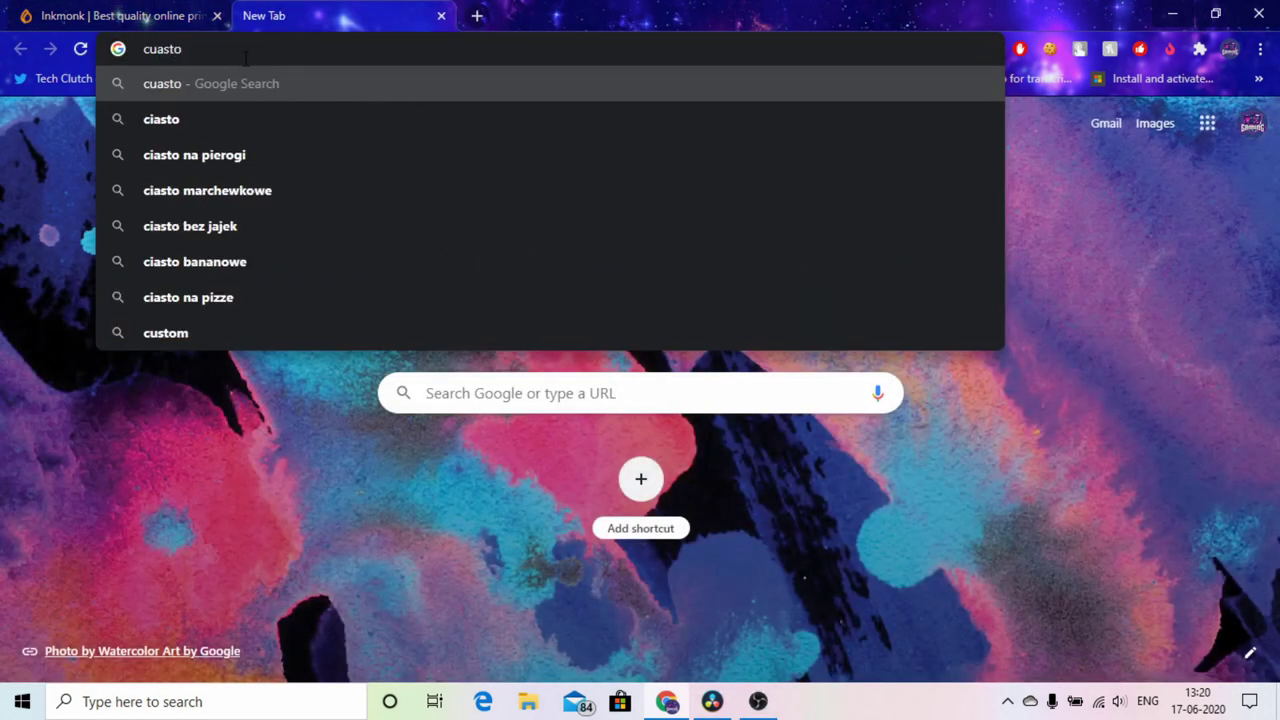
key("BackSpace")
key("BackSpace")
key("BackSpace")
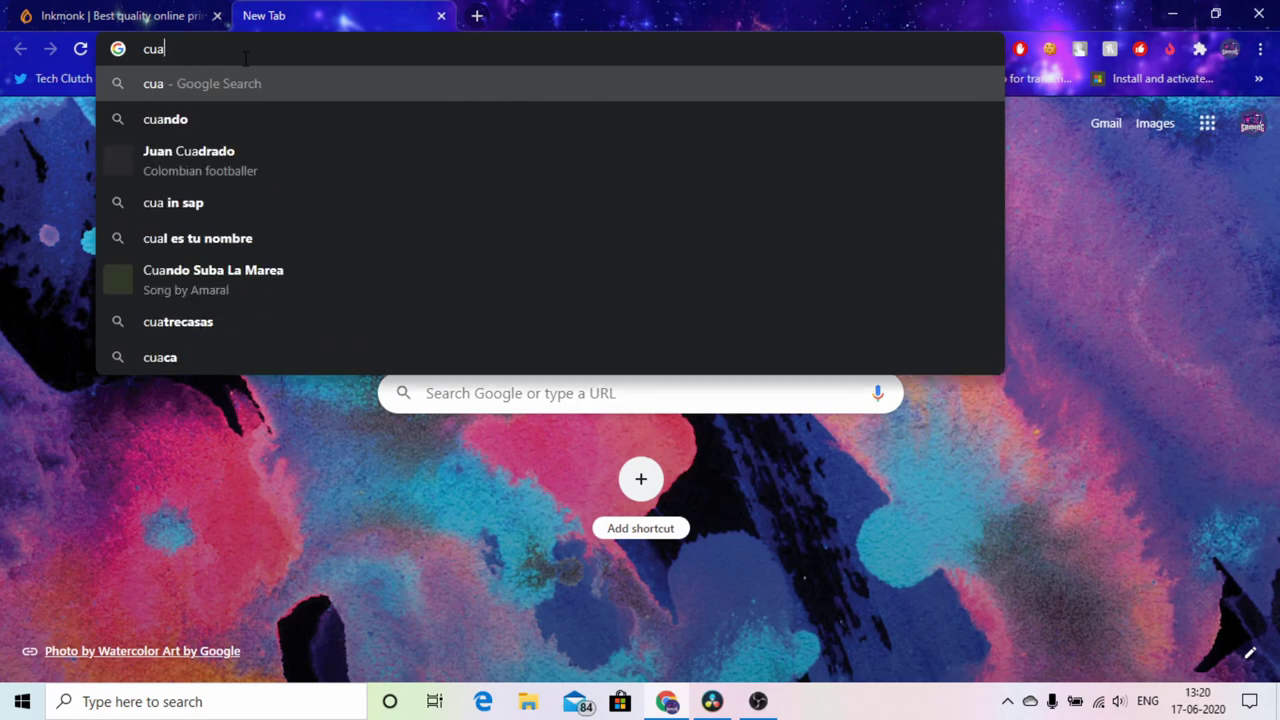
key("BackSpace")
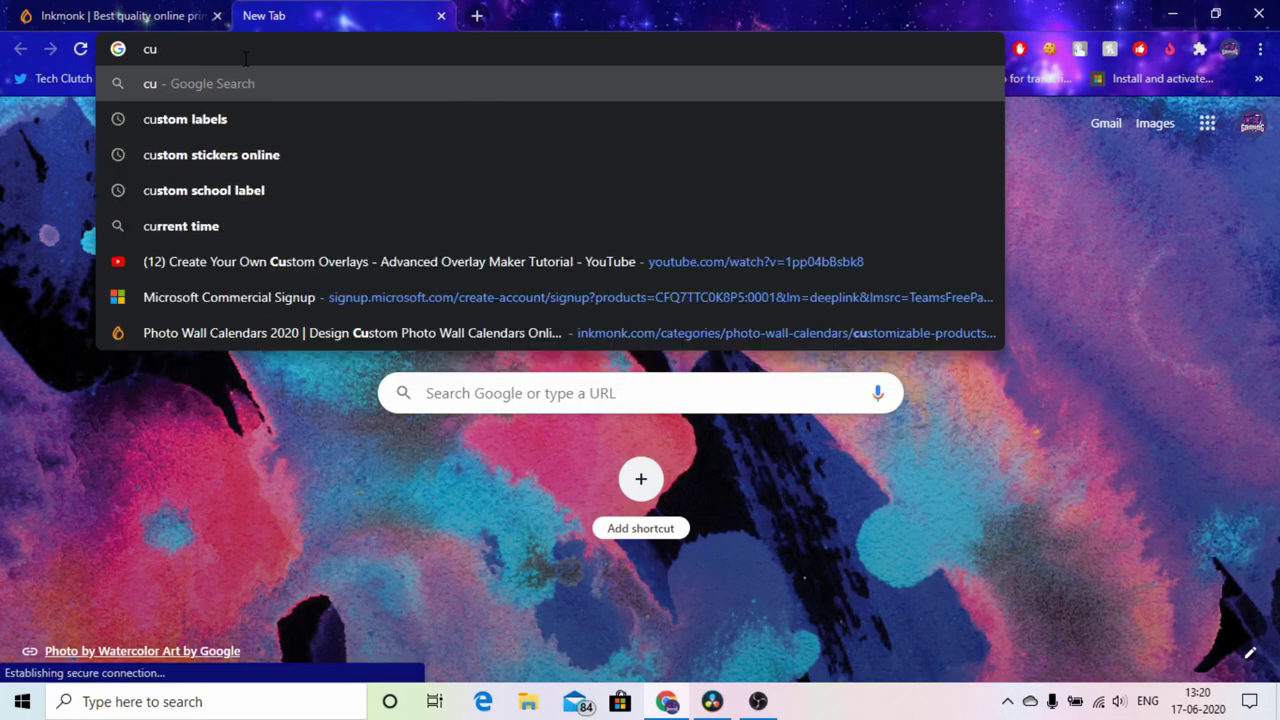
left_click(280, 116)
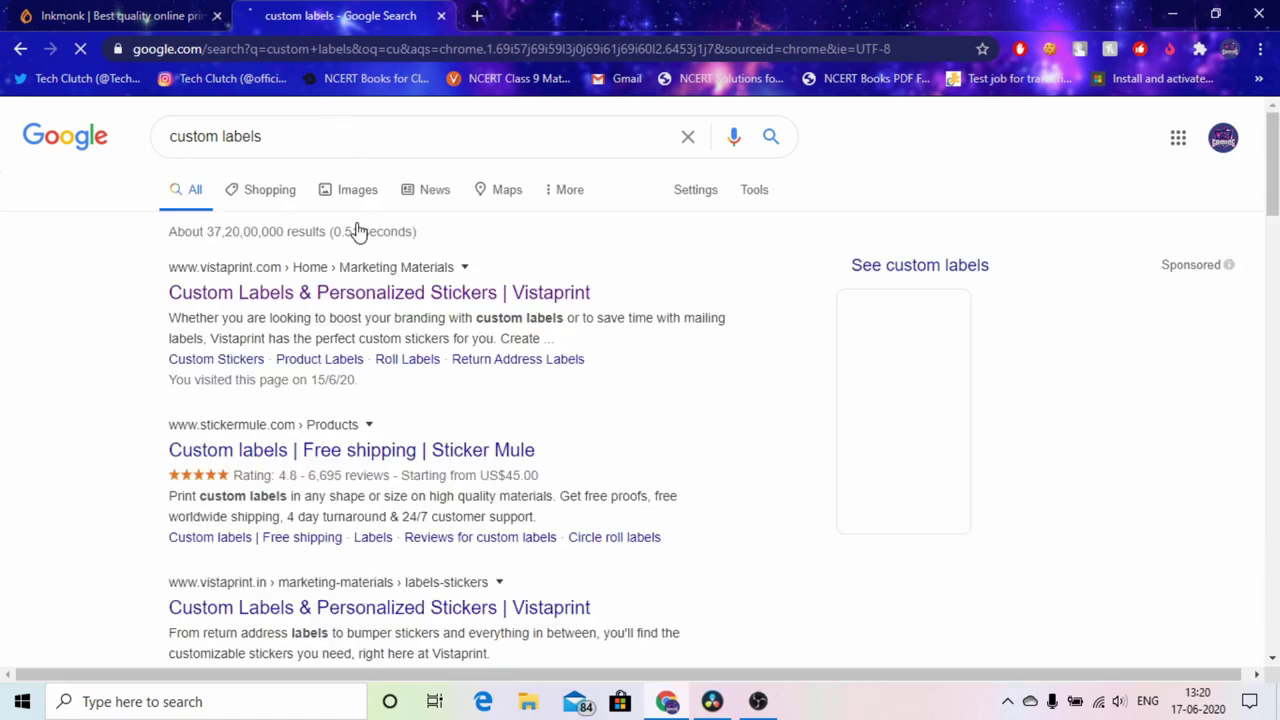
Step: Visit the Uprinting custom labels result, then return to the search results
scroll(351, 306, "down", 5)
left_click(366, 306)
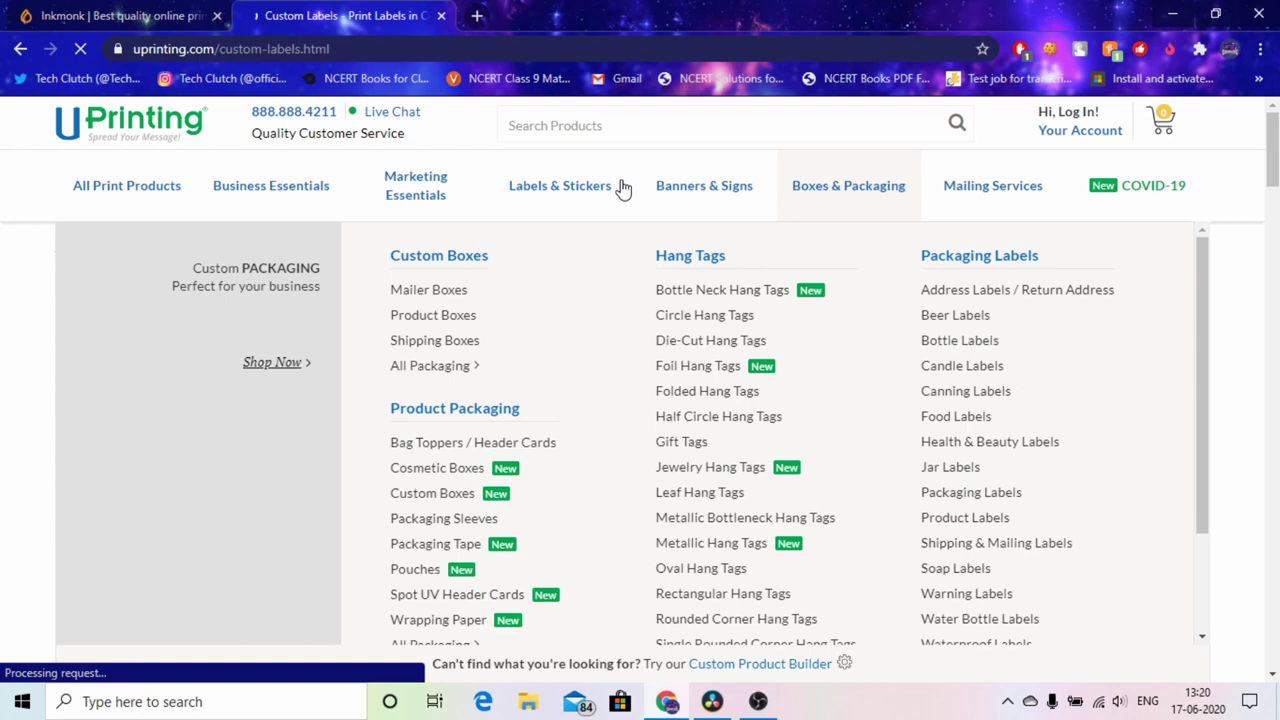
key("alt+Left")
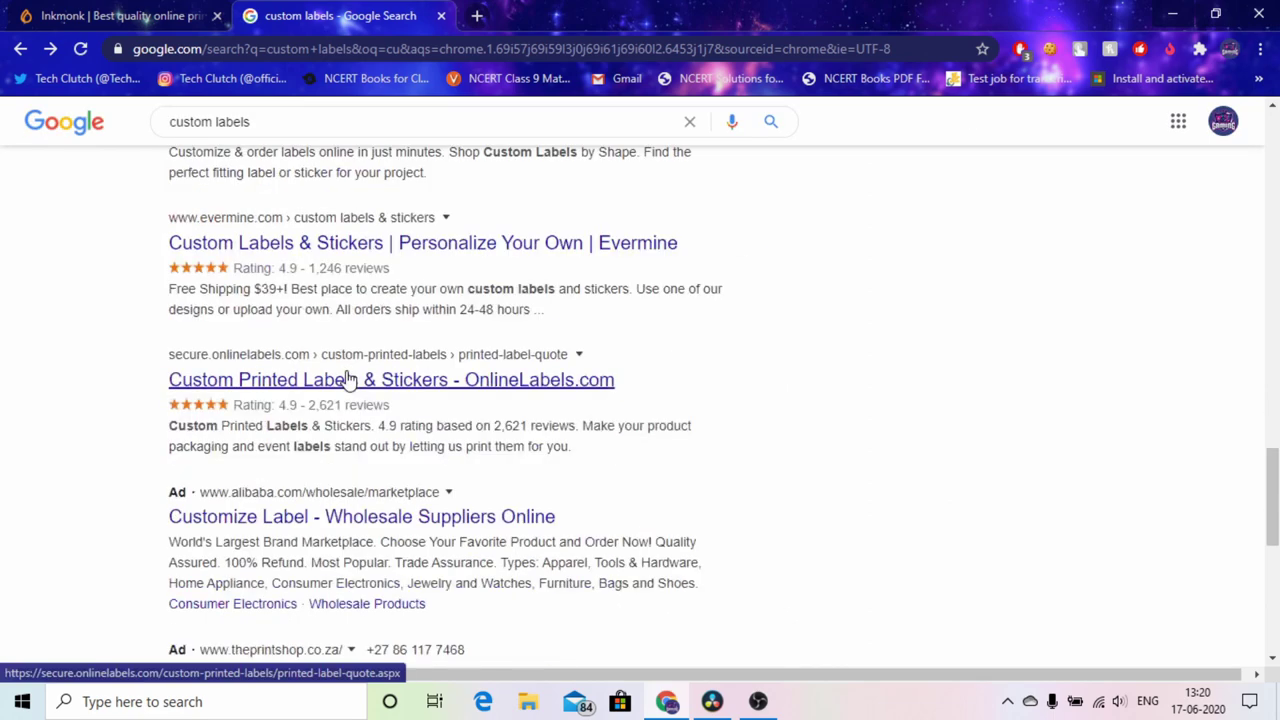
Step: Open The Print Shop's custom labels ad further down the results
scroll(350, 378, "up", 5)
scroll(350, 378, "down", 5)
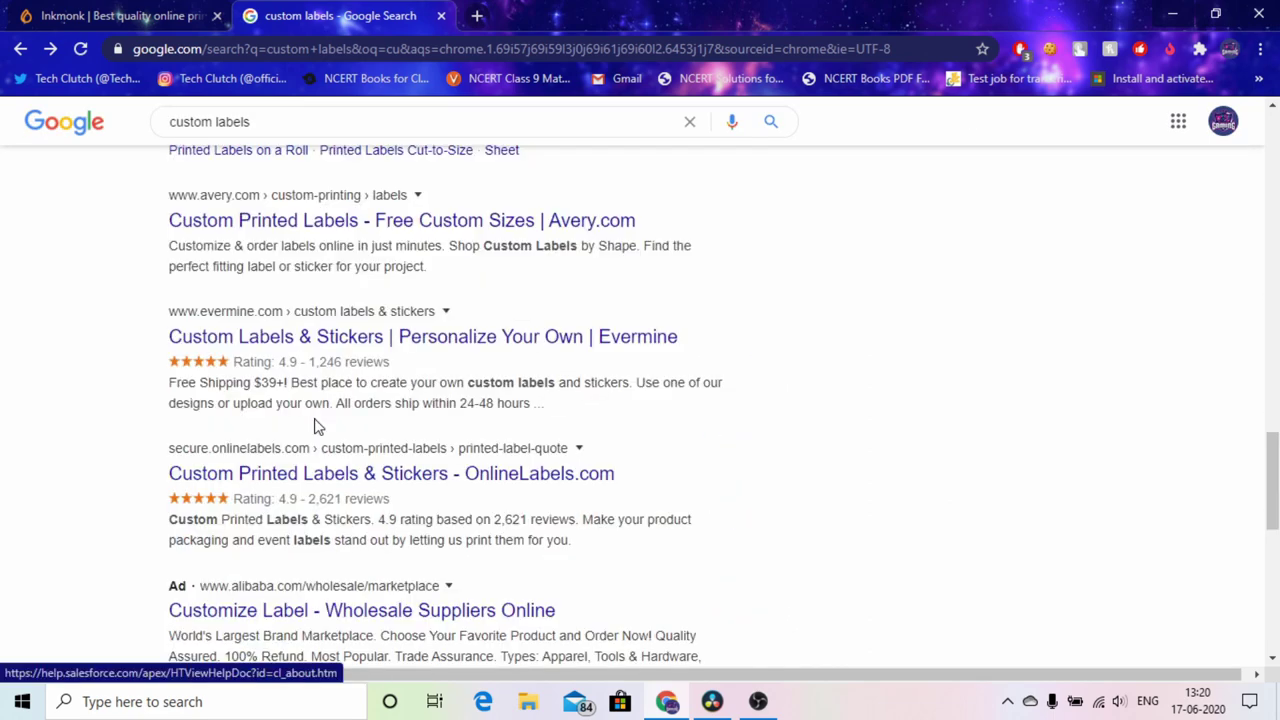
scroll(327, 355, "down", 1)
scroll(325, 358, "down", 3)
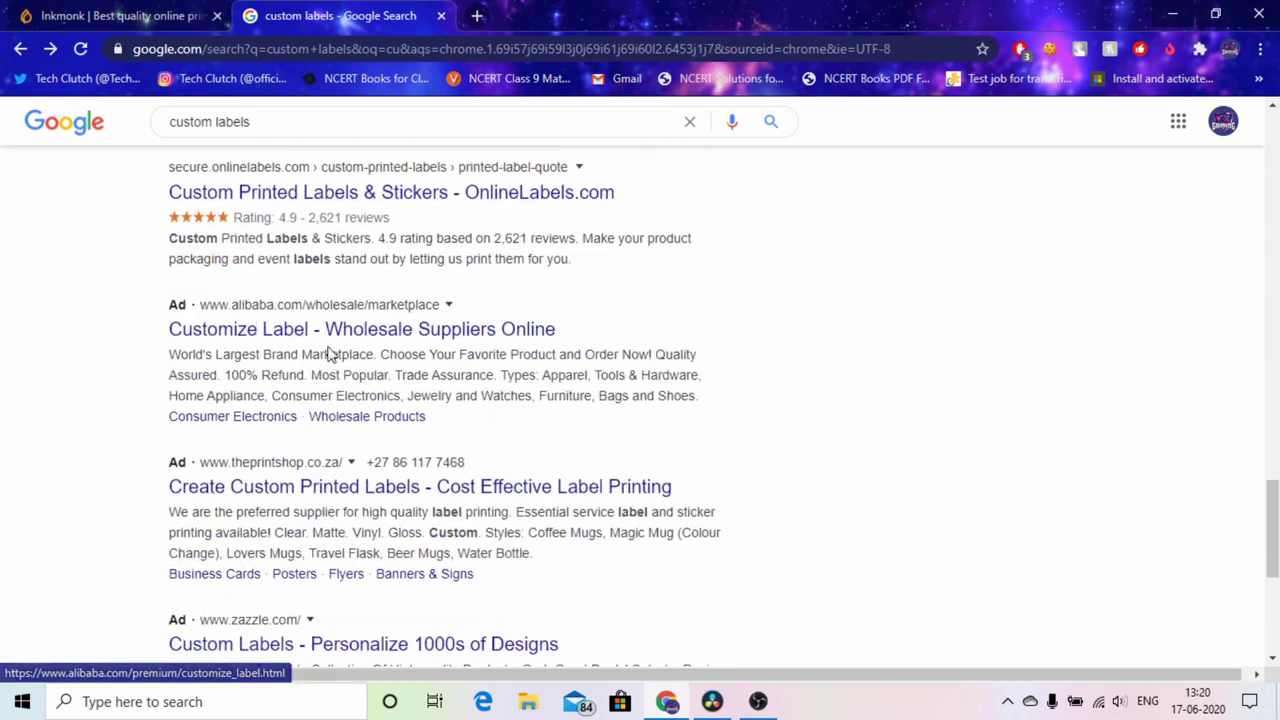
left_click(308, 482)
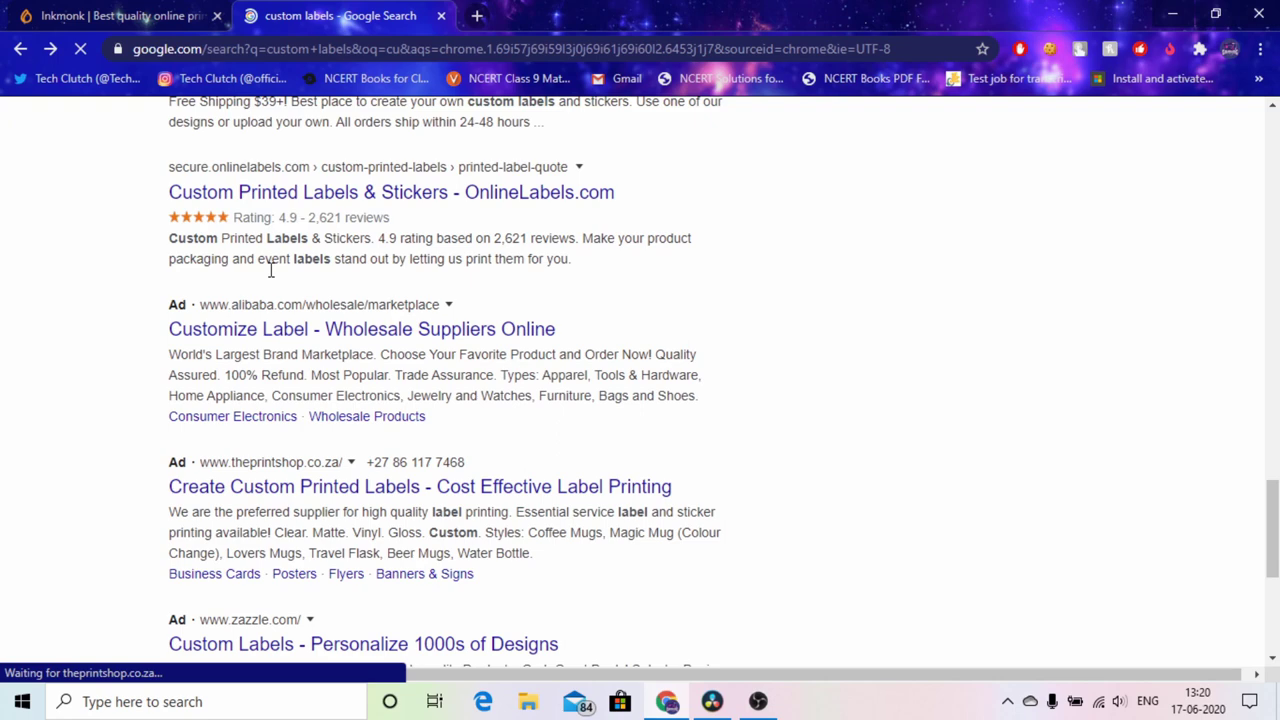
Step: Go to Vistaprint's Custom Stickers product page from the search result
left_click(362, 292)
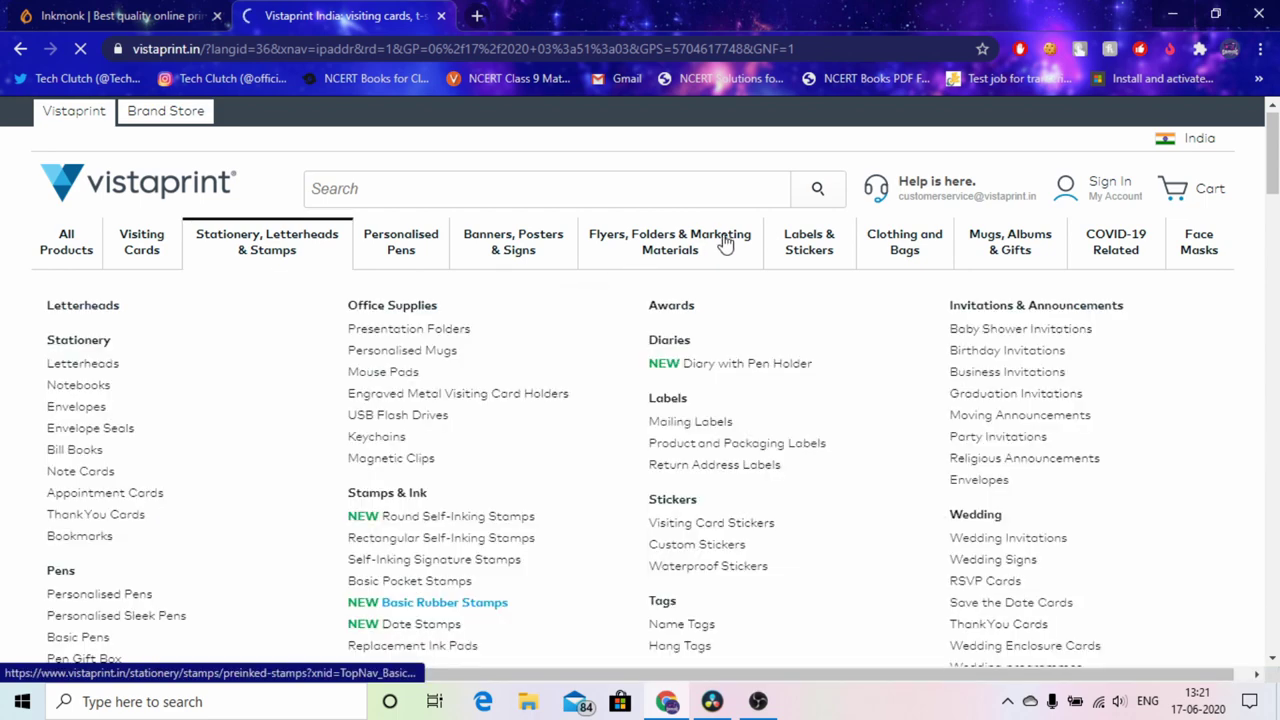
mouse_move(789, 245)
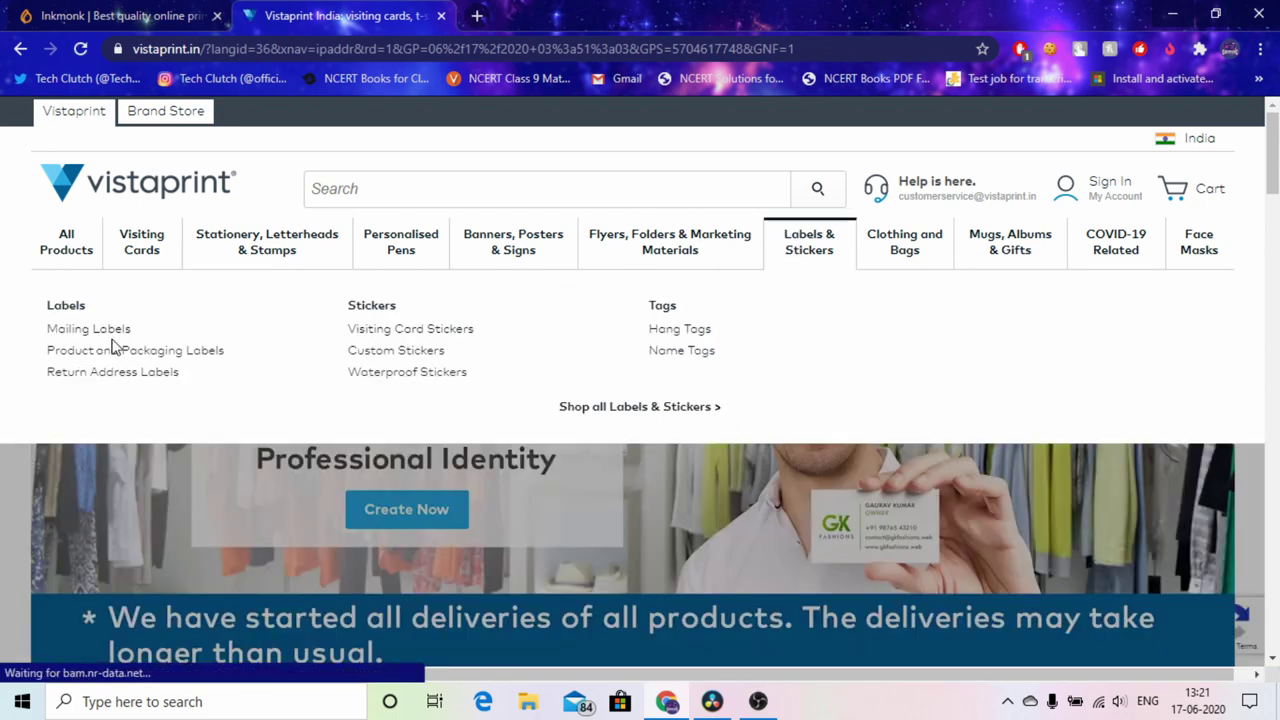
left_click(393, 354)
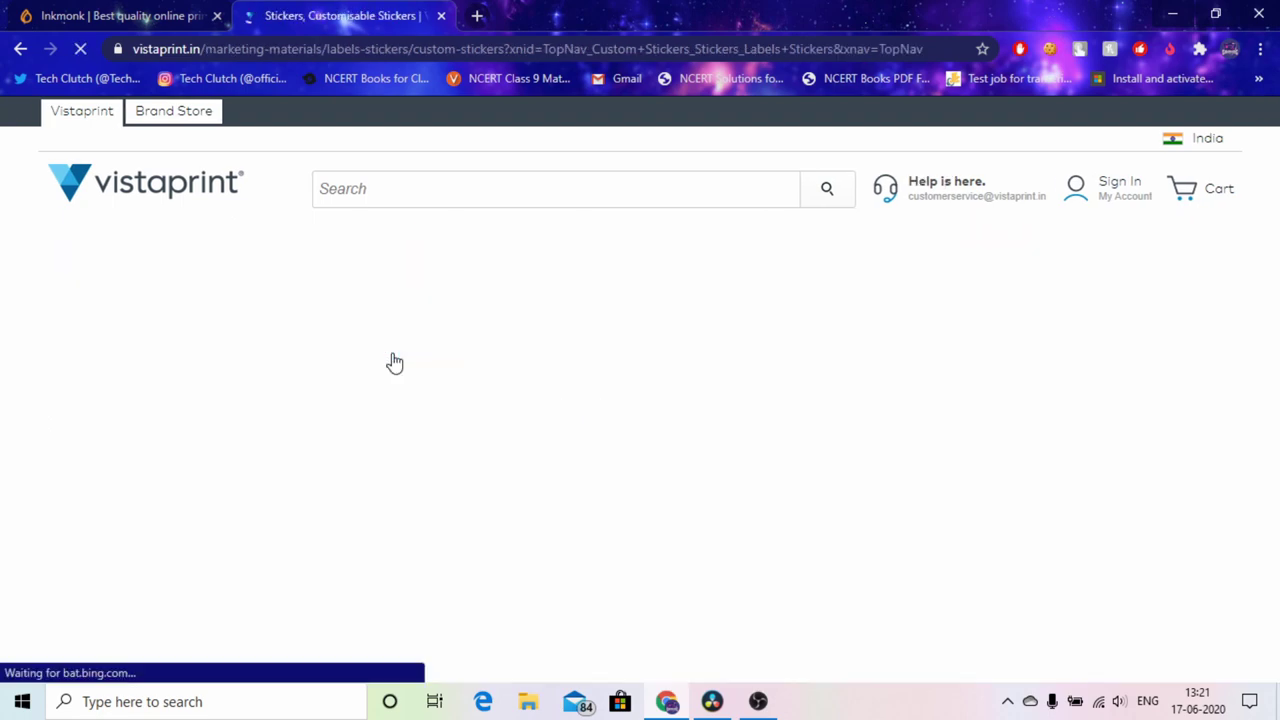
scroll(661, 497, "down", 3)
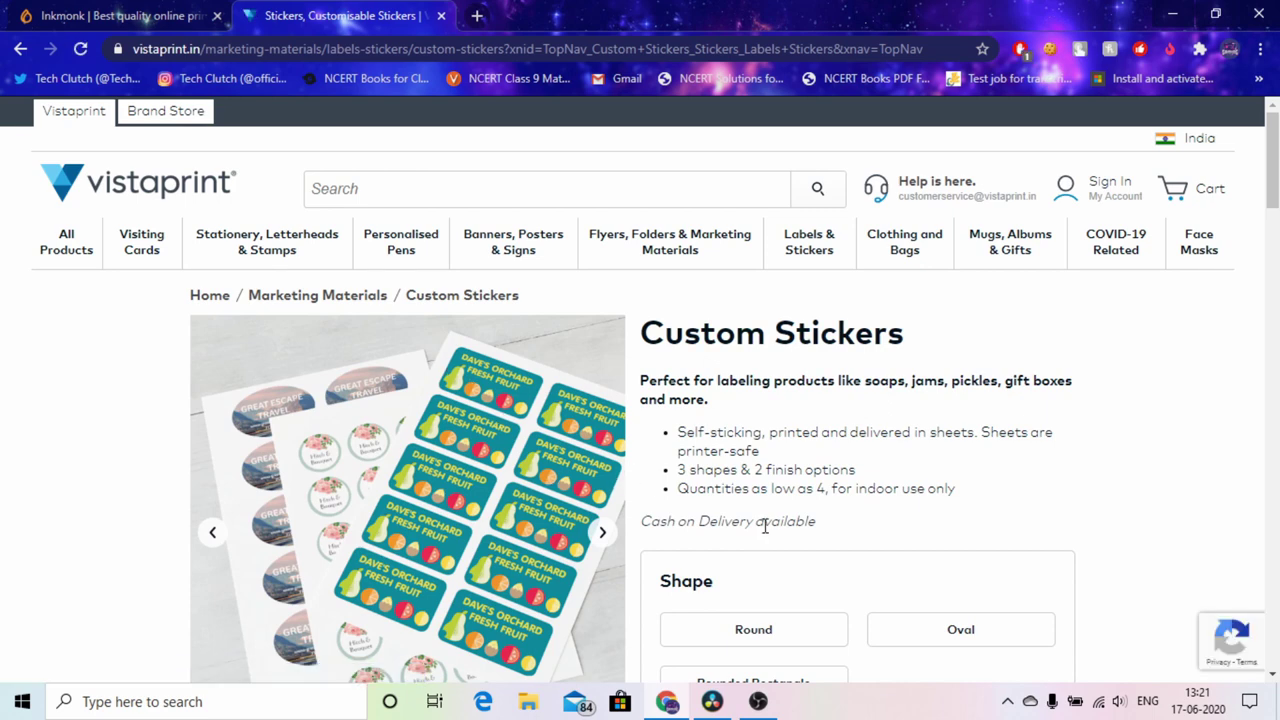
scroll(766, 523, "down", 3)
scroll(790, 363, "up", 3)
scroll(770, 450, "down", 3)
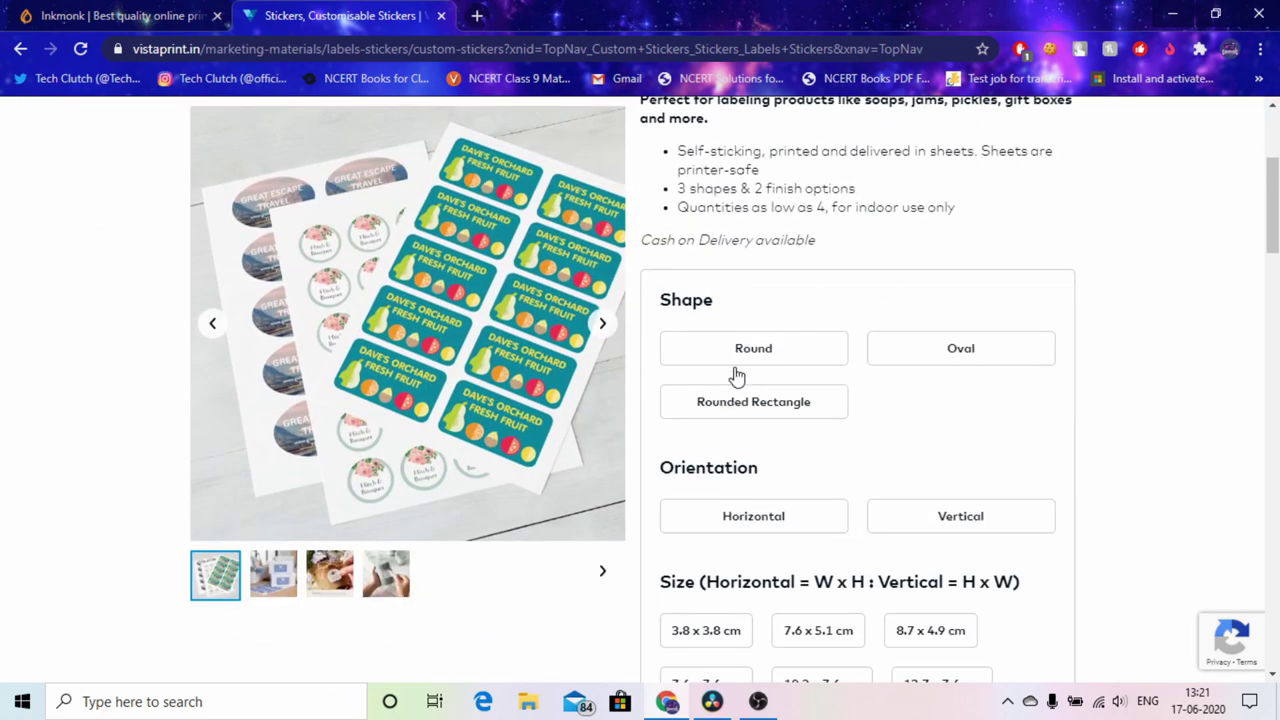
Step: Choose Rounded Rectangle shape, Horizontal orientation, 8.7 x 4.9 cm size and Gloss finish
left_click(730, 406)
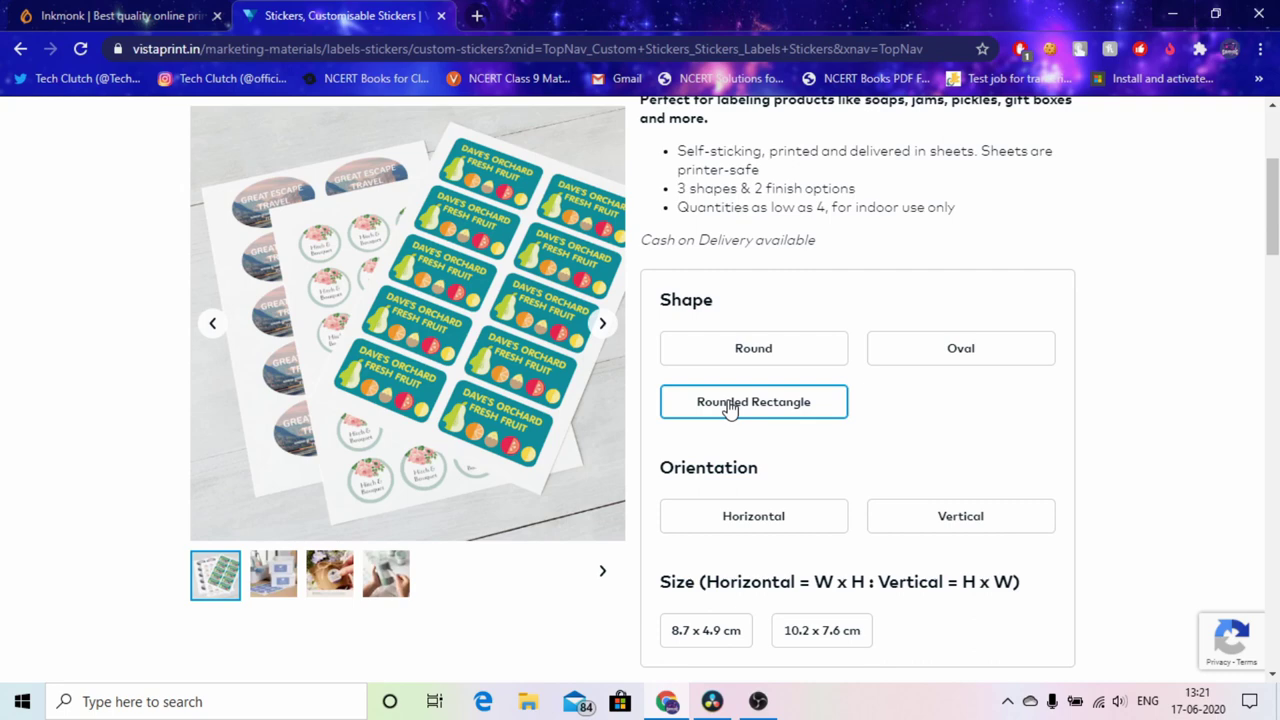
scroll(730, 406, "down", 3)
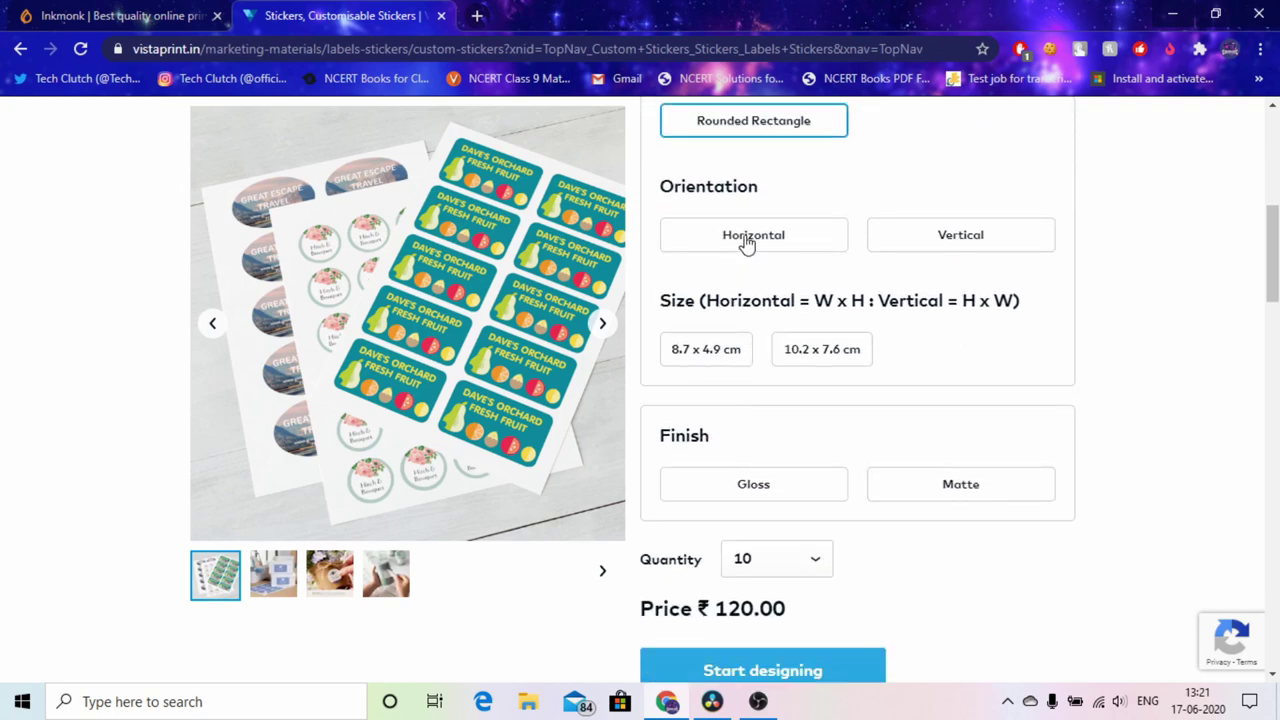
left_click(818, 244)
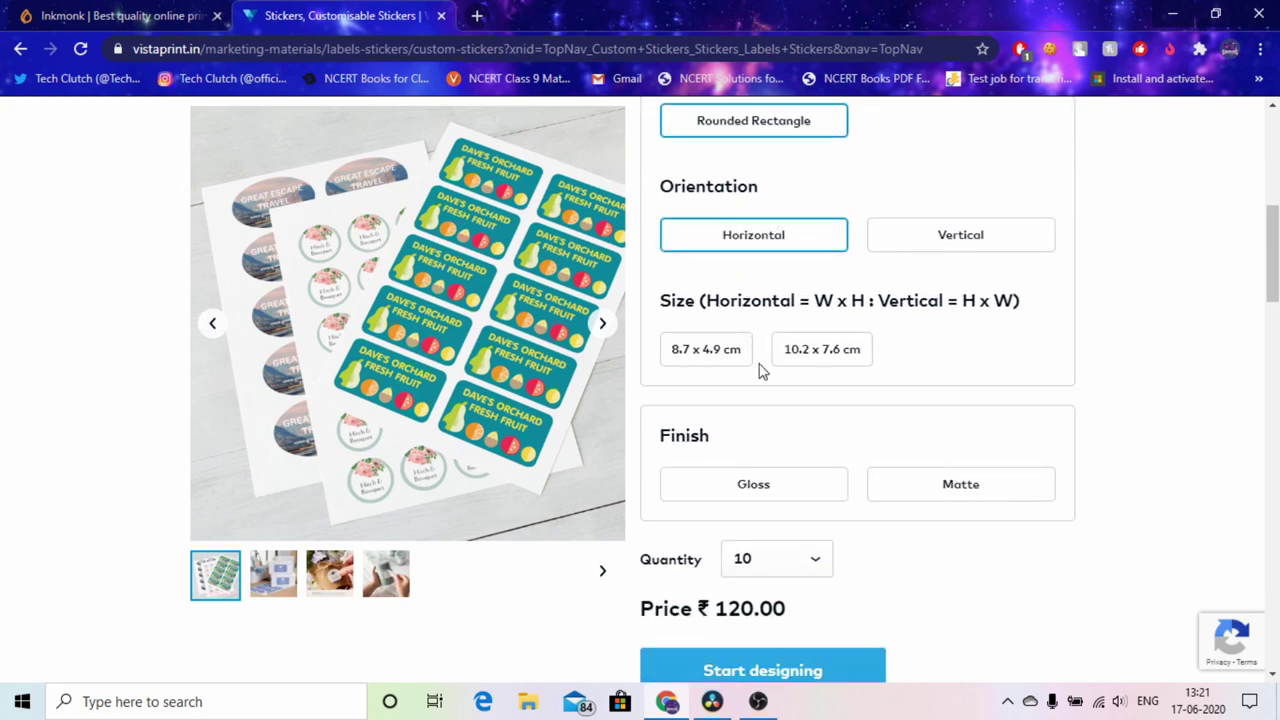
left_click(689, 361)
scroll(740, 450, "down", 1)
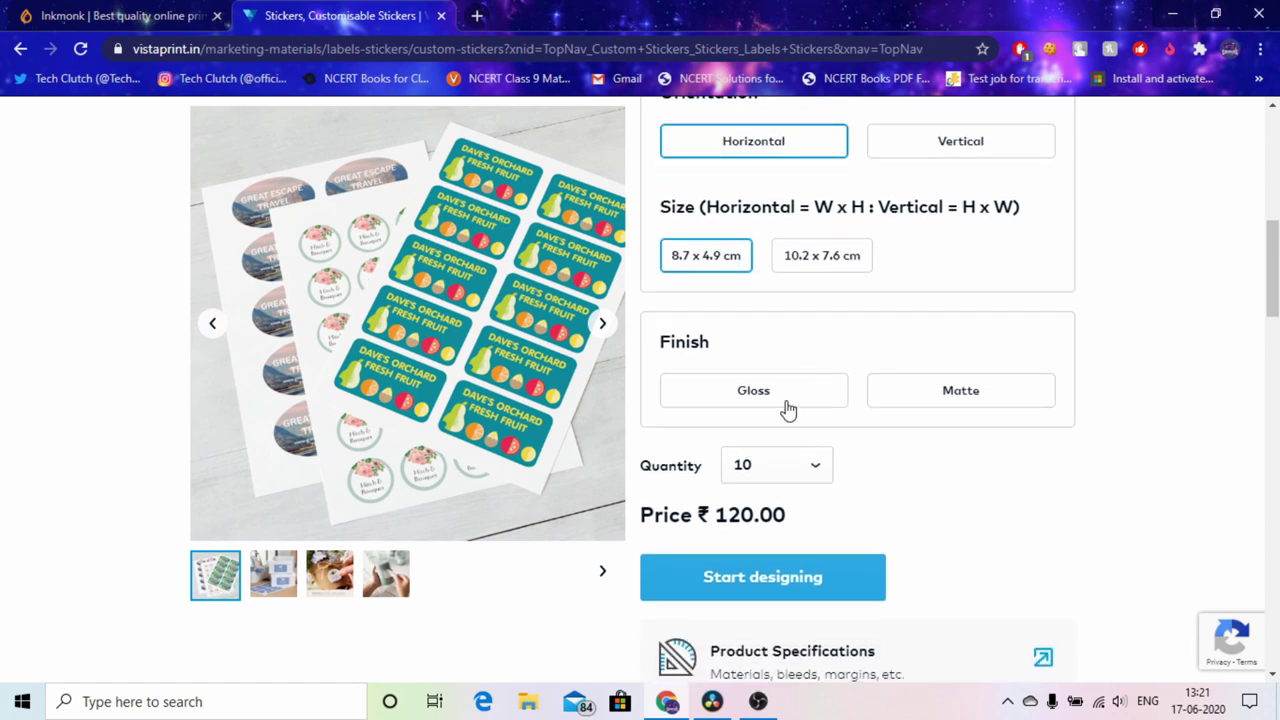
left_click(785, 405)
Step: Set the sticker quantity to 100 at ₹600.00 and proceed to design
left_click(783, 462)
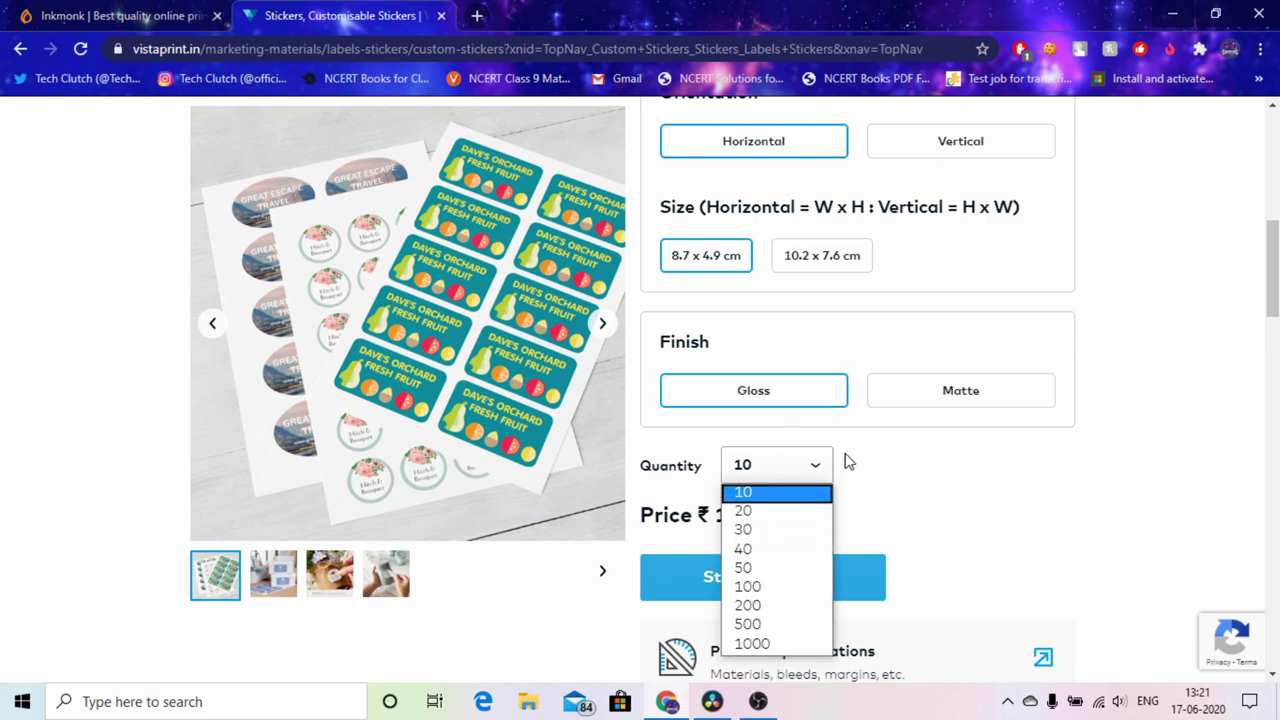
scroll(843, 457, "down", 2)
left_click(795, 280)
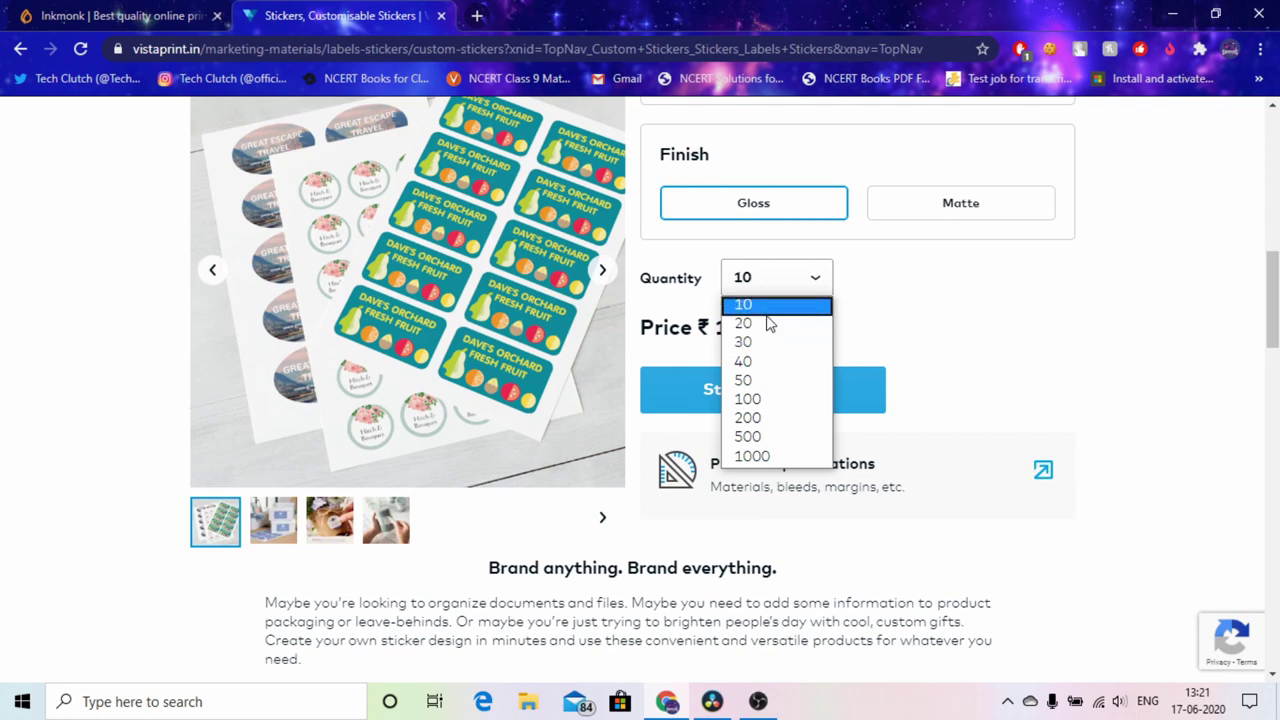
scroll(651, 266, "up", 3)
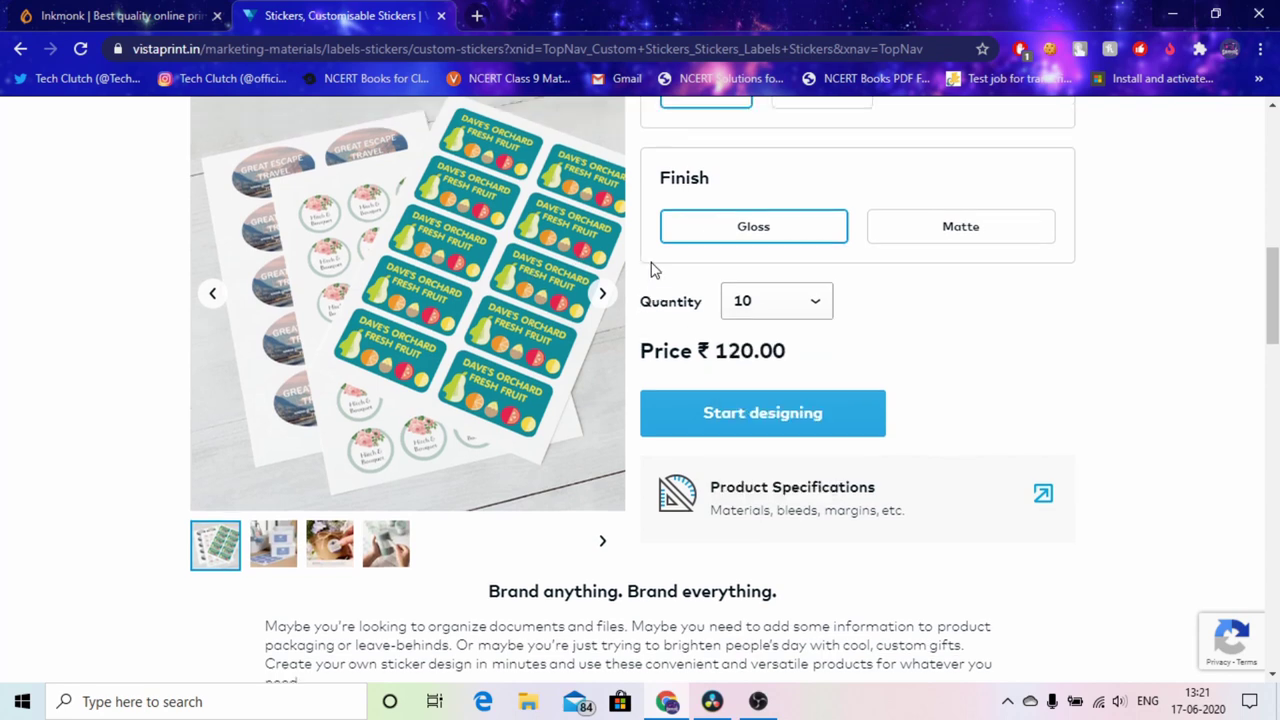
scroll(740, 260, "up", 2)
scroll(734, 280, "down", 5)
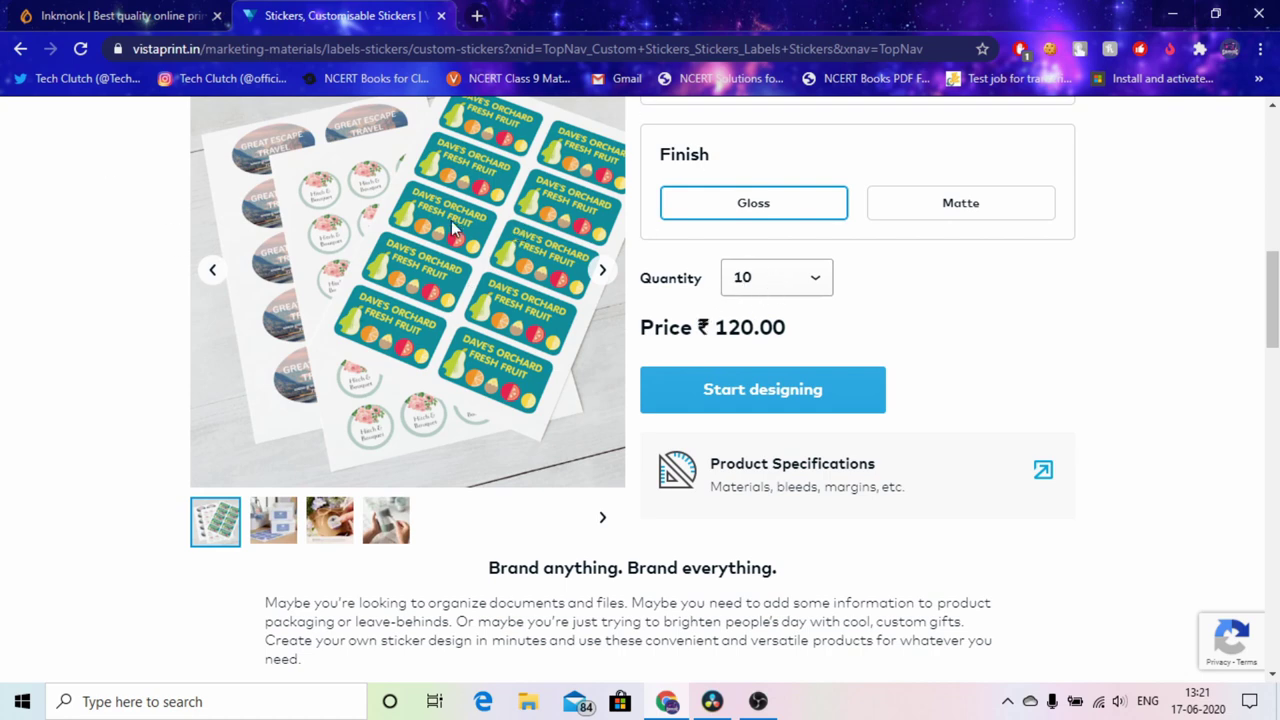
left_click(757, 277)
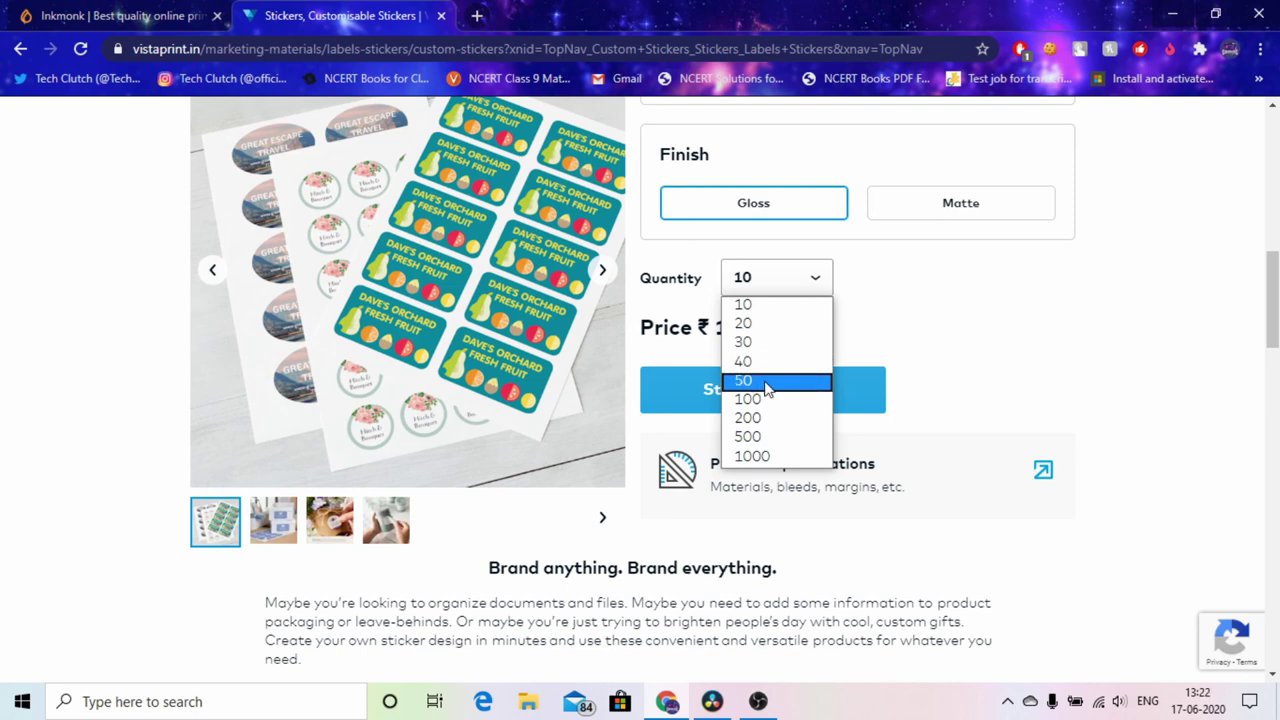
left_click(762, 381)
left_click(774, 290)
left_click(760, 400)
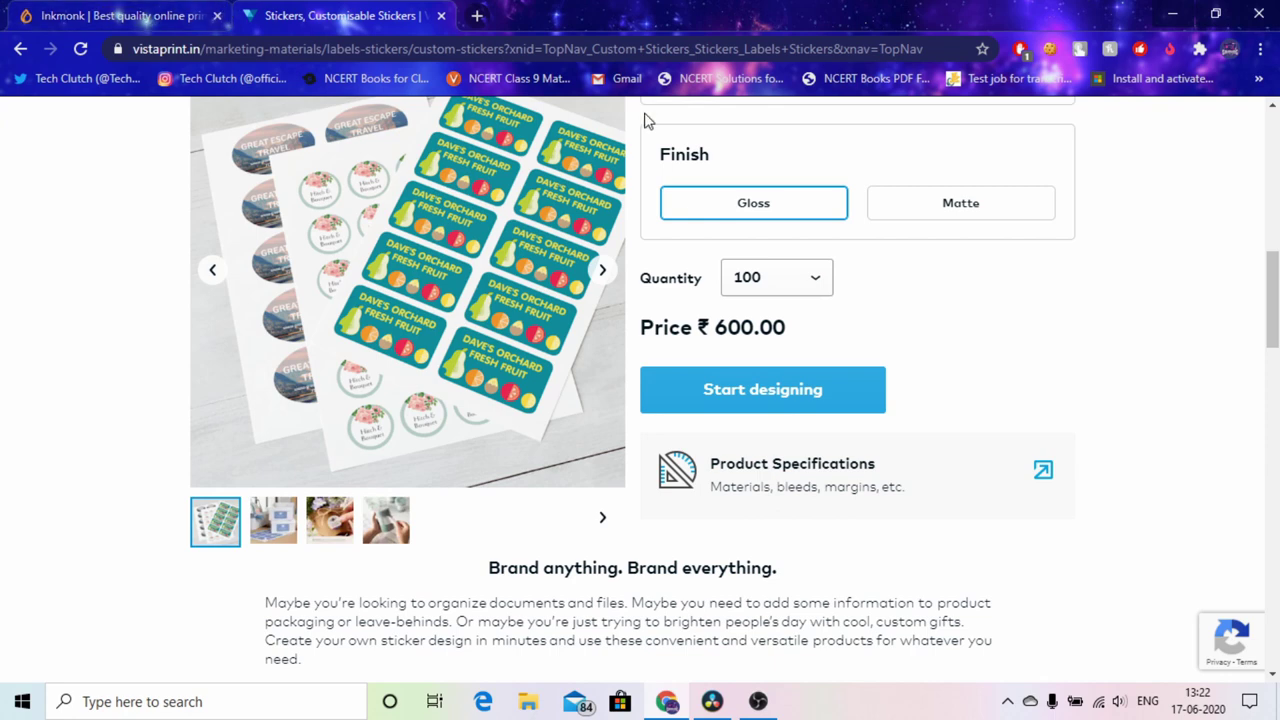
left_click(808, 280)
left_click(789, 405)
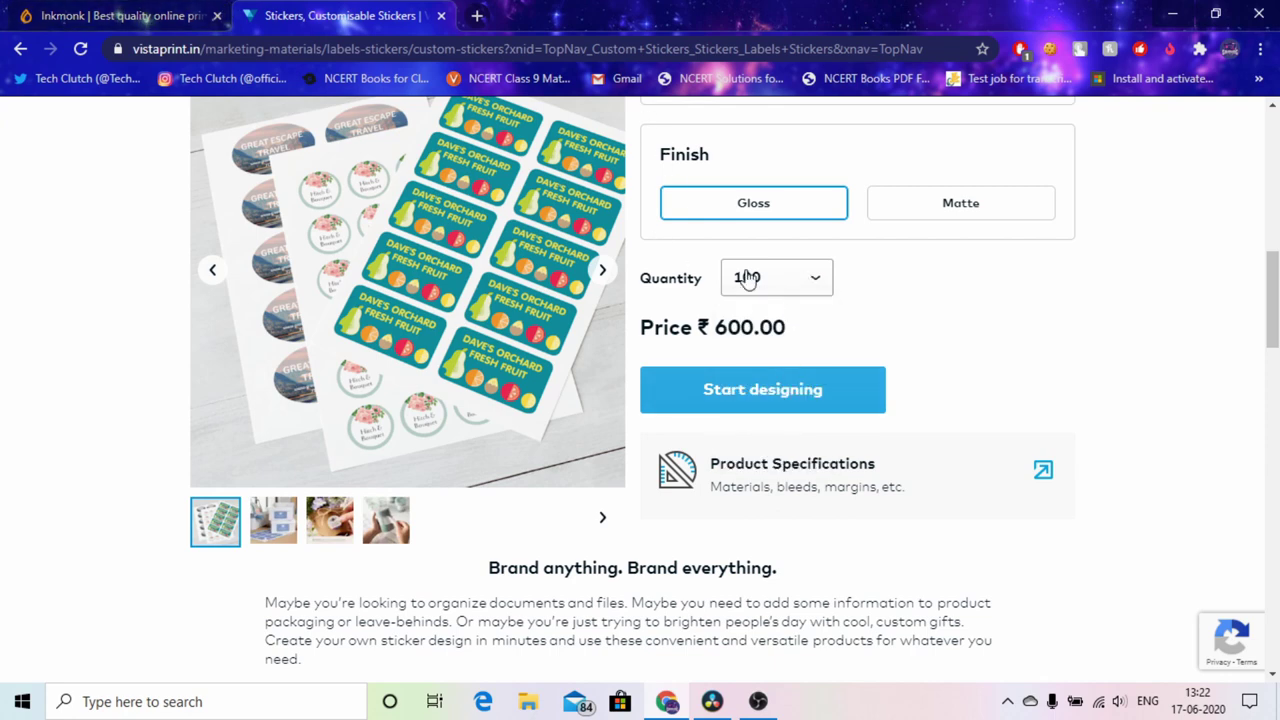
left_click(741, 385)
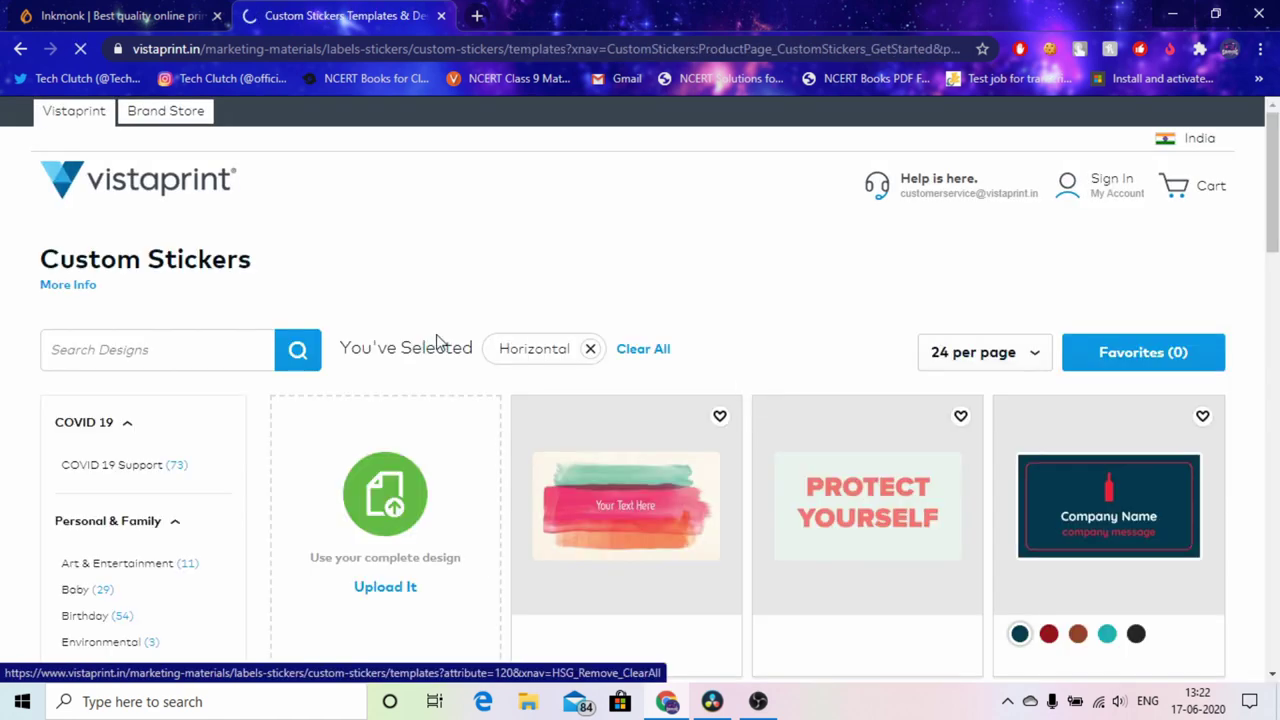
Step: Browse the sticker templates and choose 'Upload It' to use your own complete design
scroll(437, 342, "down", 1)
scroll(875, 485, "down", 1)
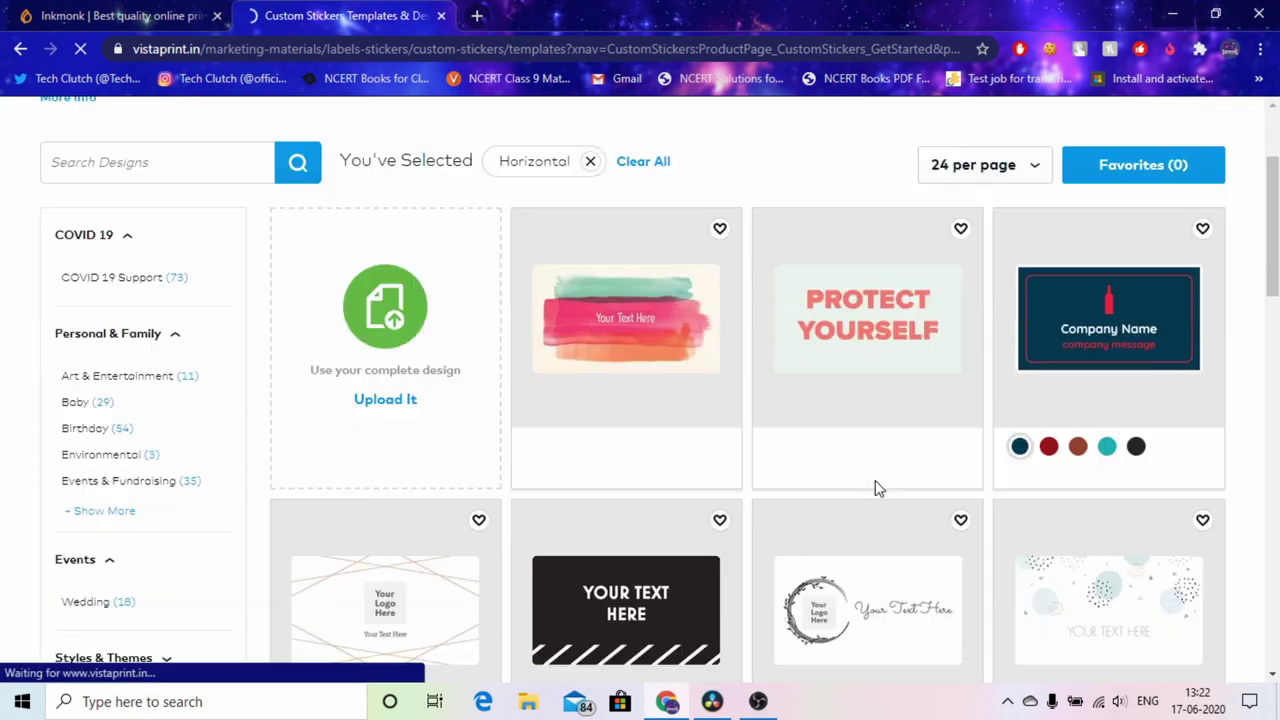
scroll(493, 203, "down", 3)
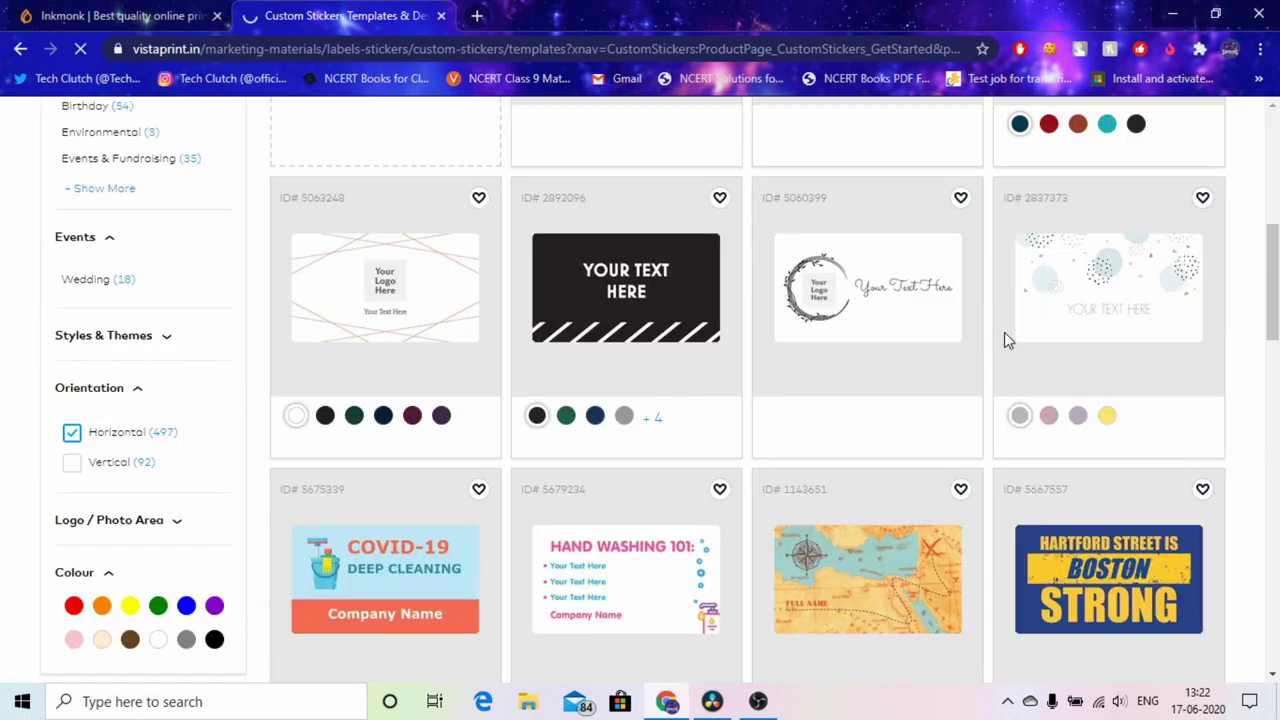
scroll(1005, 335, "up", 4)
scroll(1005, 335, "down", 2)
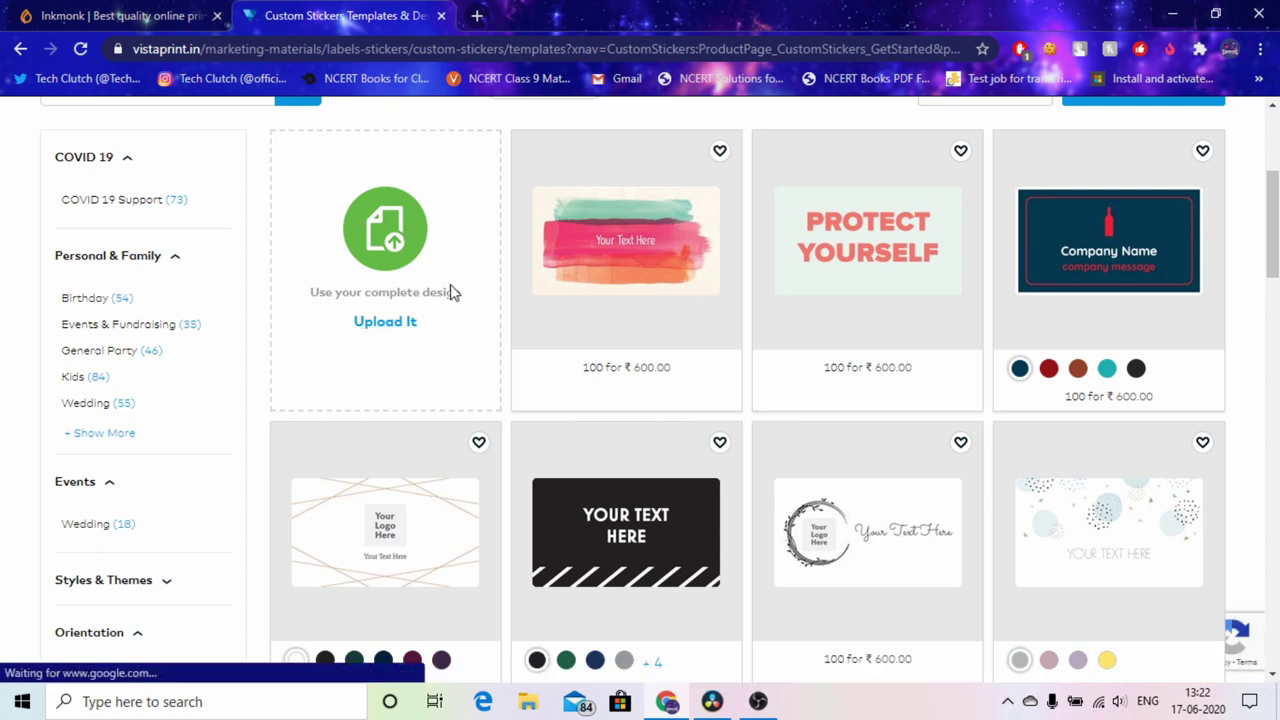
left_click(375, 327)
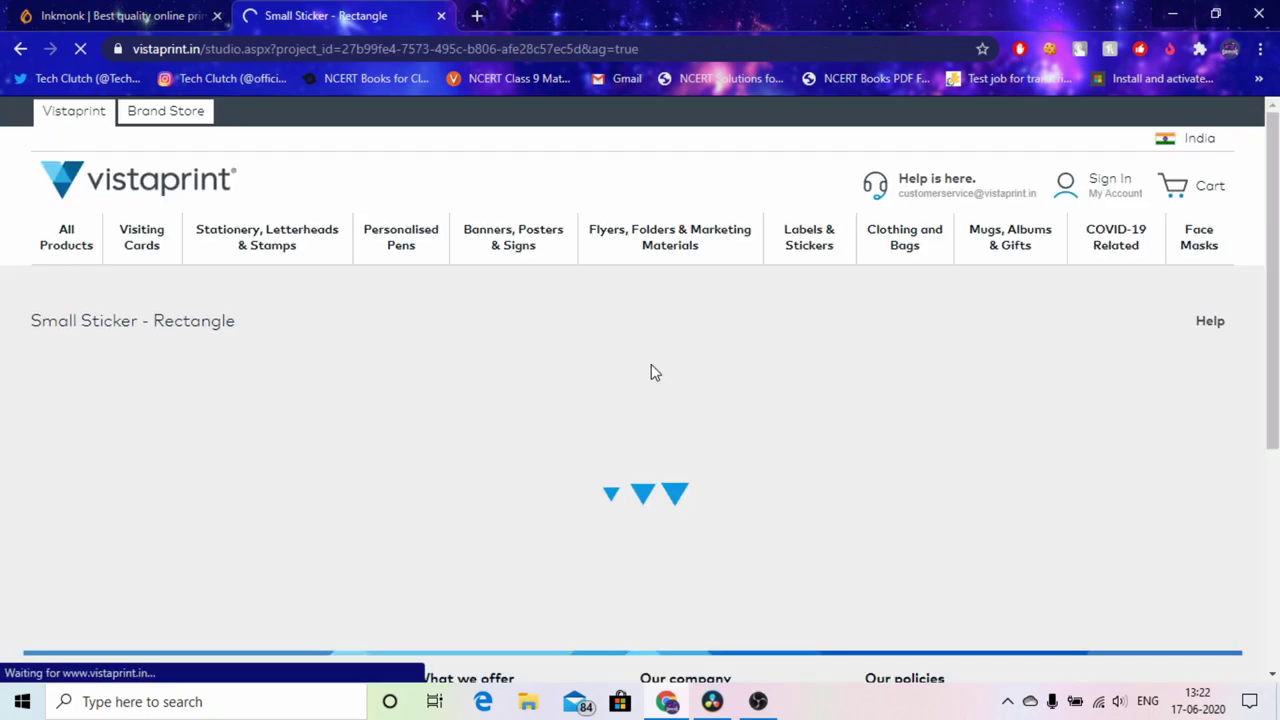
Step: Add a Line element and stretch it across the 87 × 49 mm sticker canvas
scroll(531, 343, "down", 5)
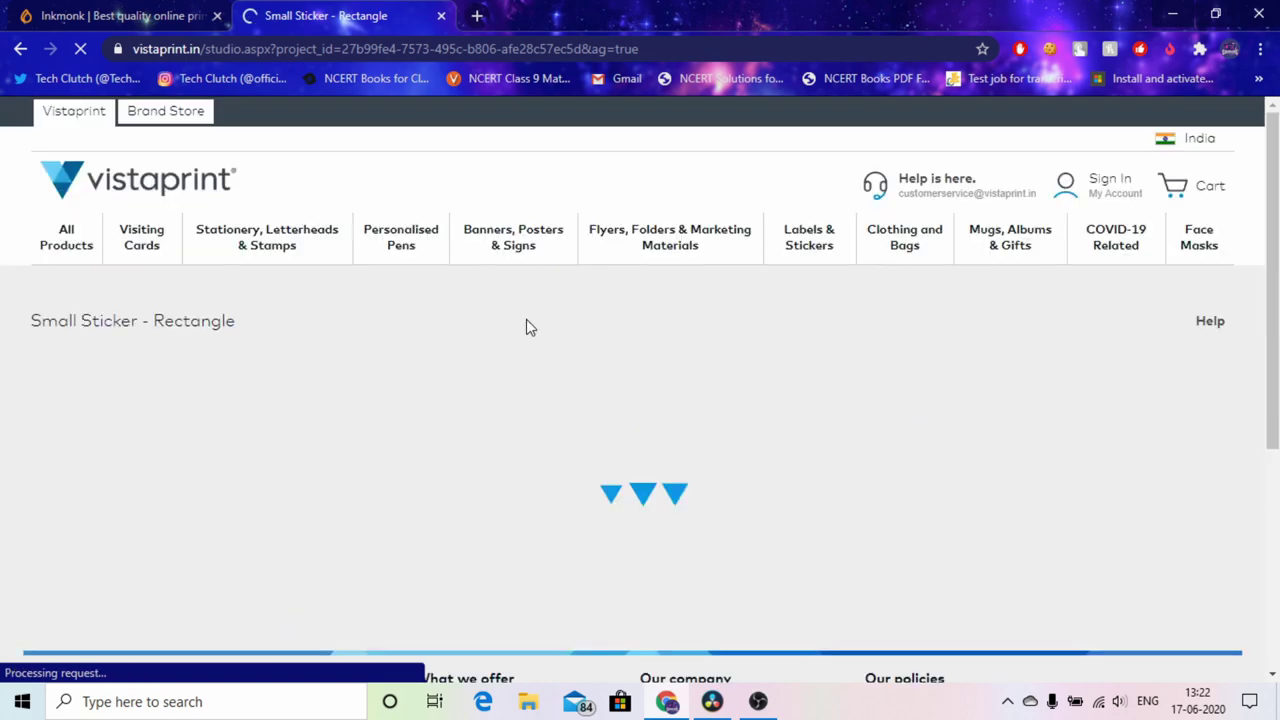
scroll(873, 508, "down", 2)
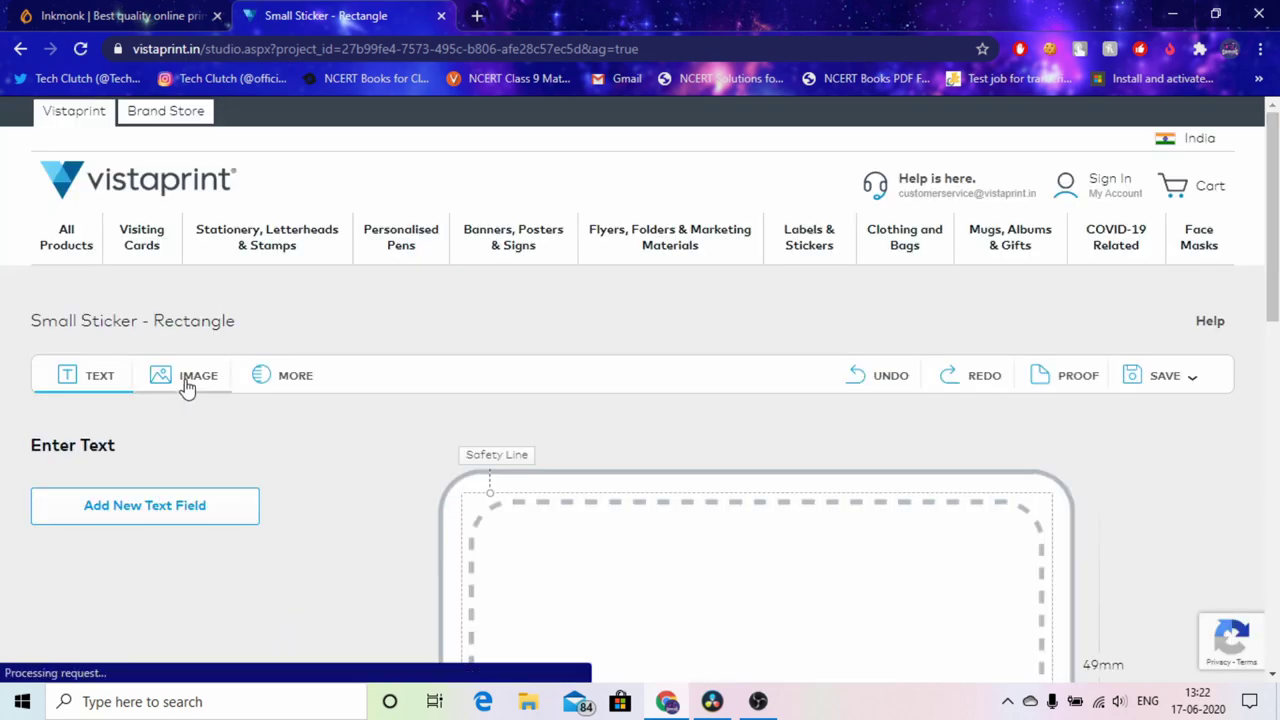
left_click(186, 385)
left_click(290, 376)
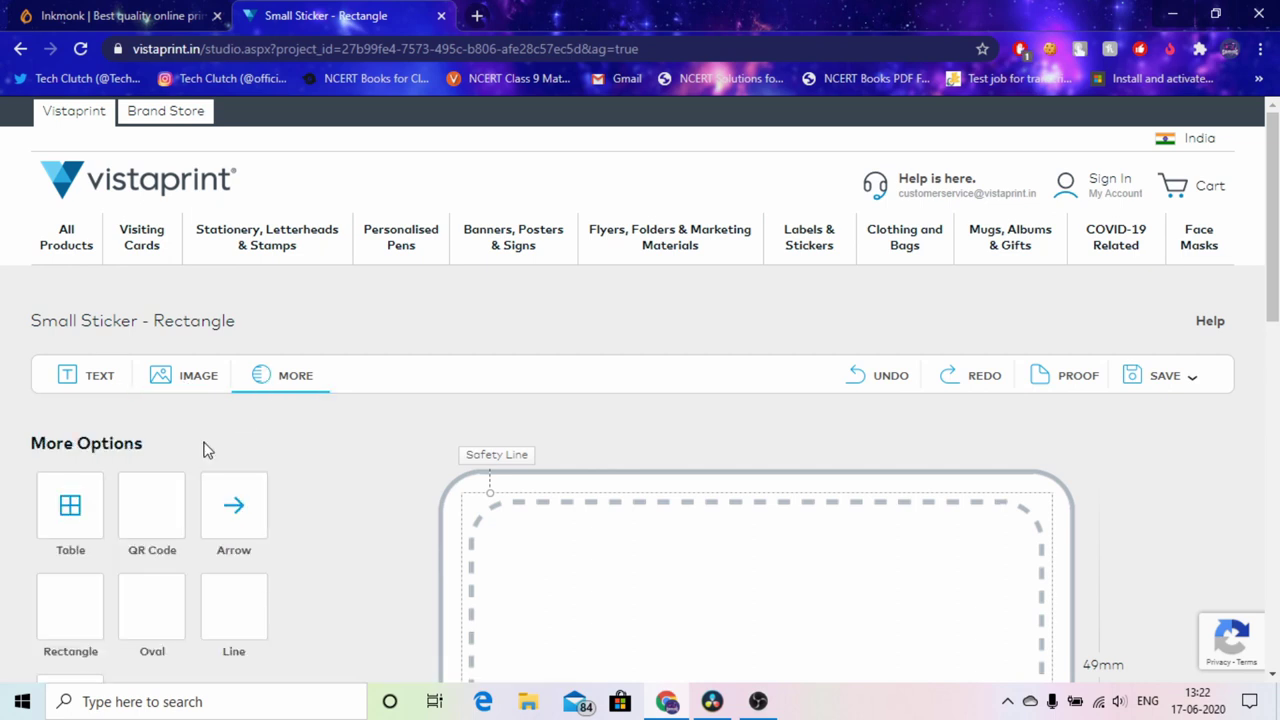
scroll(203, 450, "down", 1)
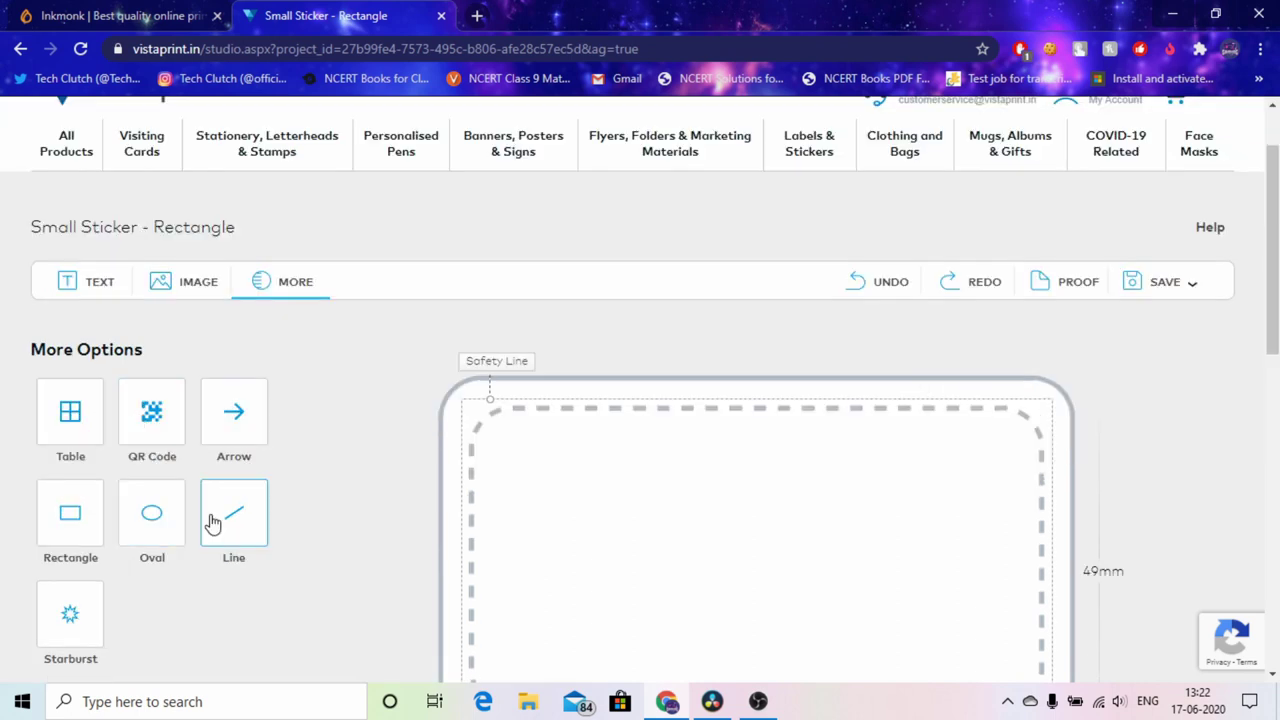
scroll(213, 523, "down", 1)
left_click(240, 440)
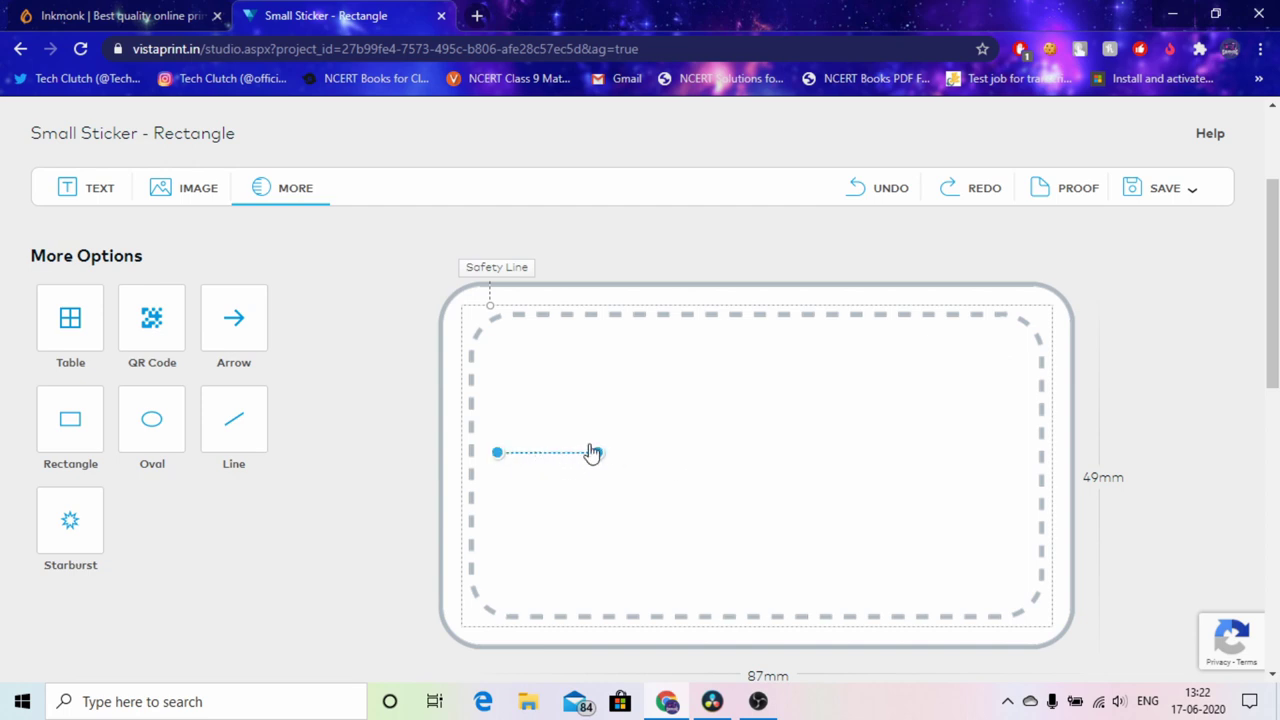
left_click_drag(594, 452, 909, 454)
left_click(838, 406)
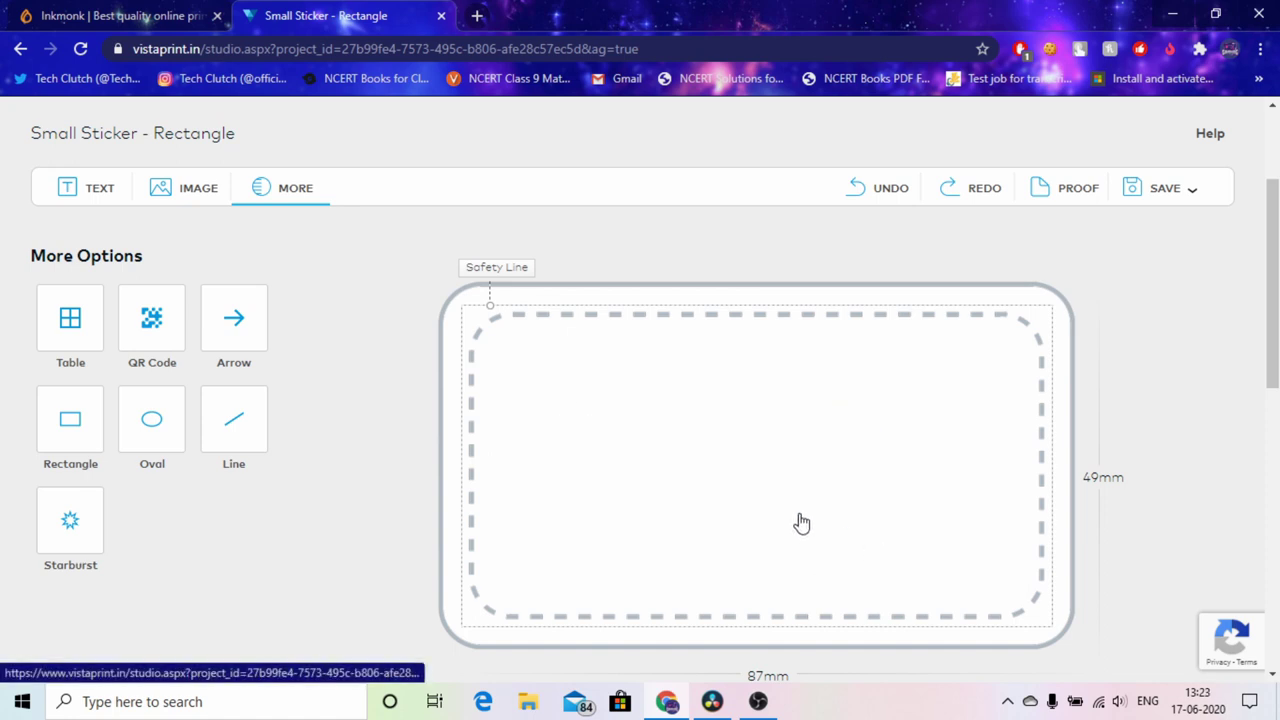
left_click_drag(572, 362, 737, 500)
Step: Start an image upload from My Computer, then cancel the file picker
left_click(168, 188)
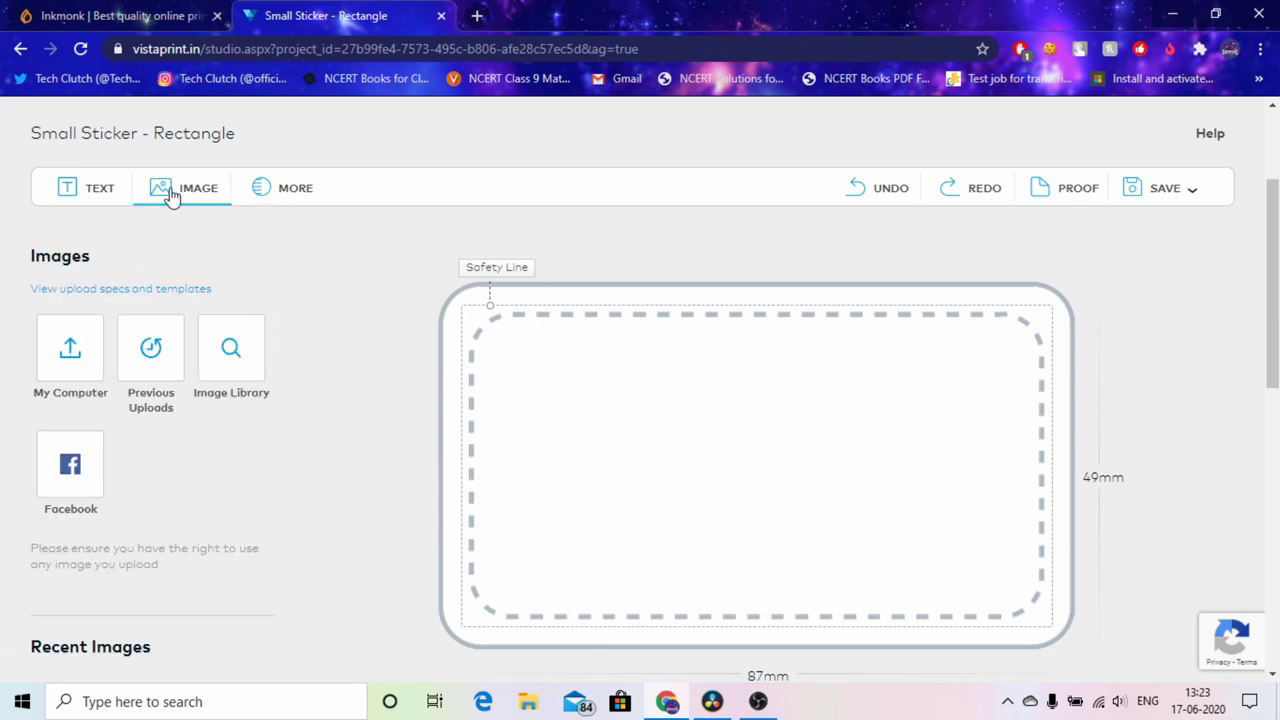
left_click(60, 352)
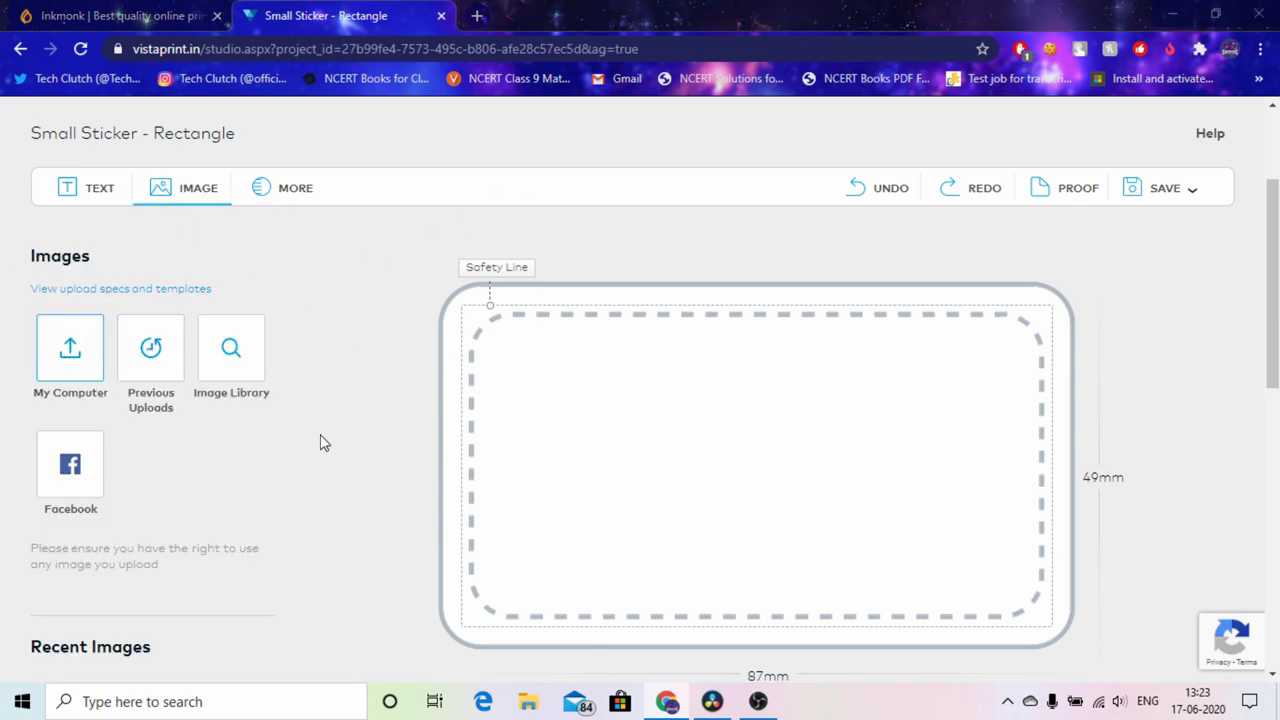
left_click(618, 14)
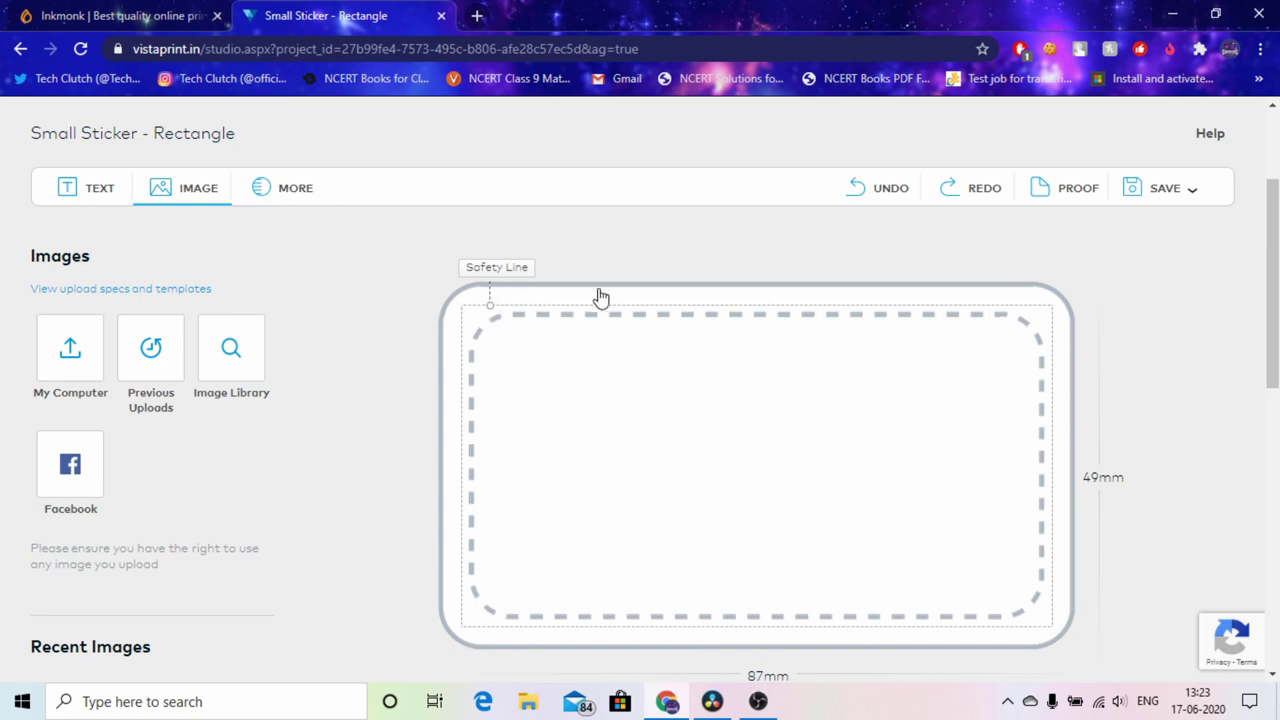
Step: Return to Inkmonk, view the saved Name/Class/Subject label, then open the product categories
left_click(120, 15)
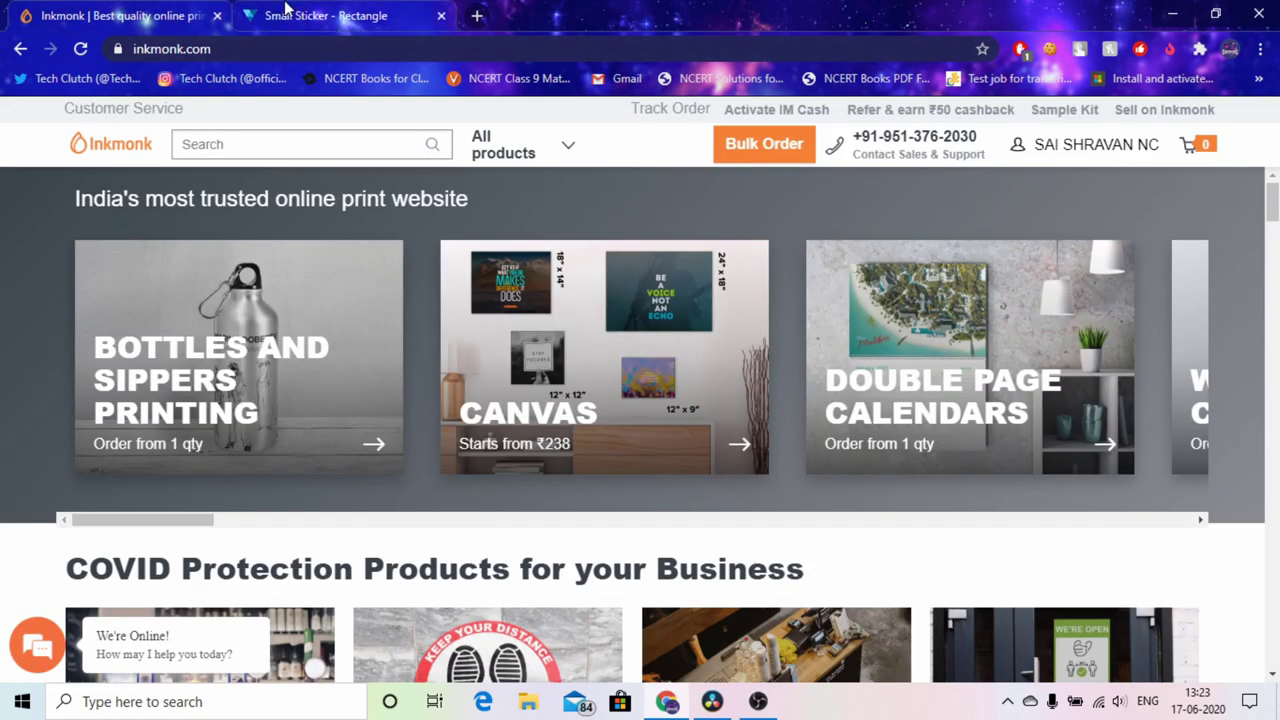
scroll(259, 257, "down", 3)
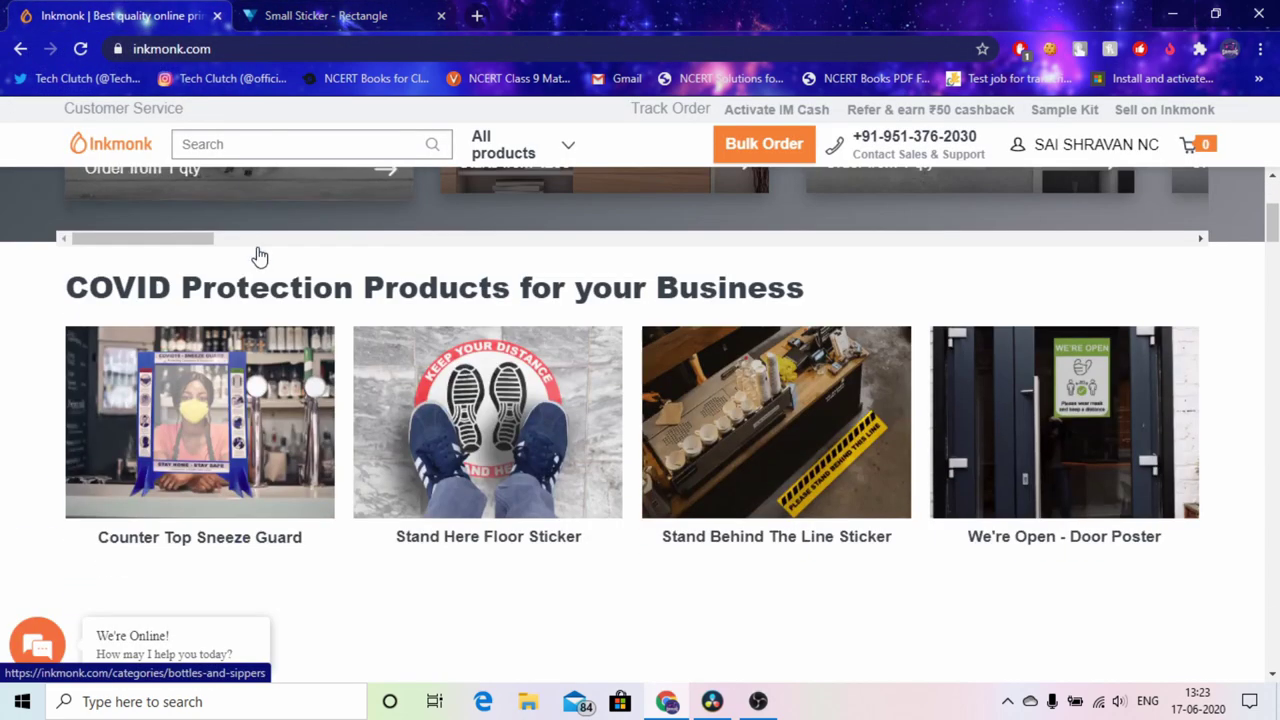
scroll(259, 257, "down", 5)
scroll(356, 501, "down", 3)
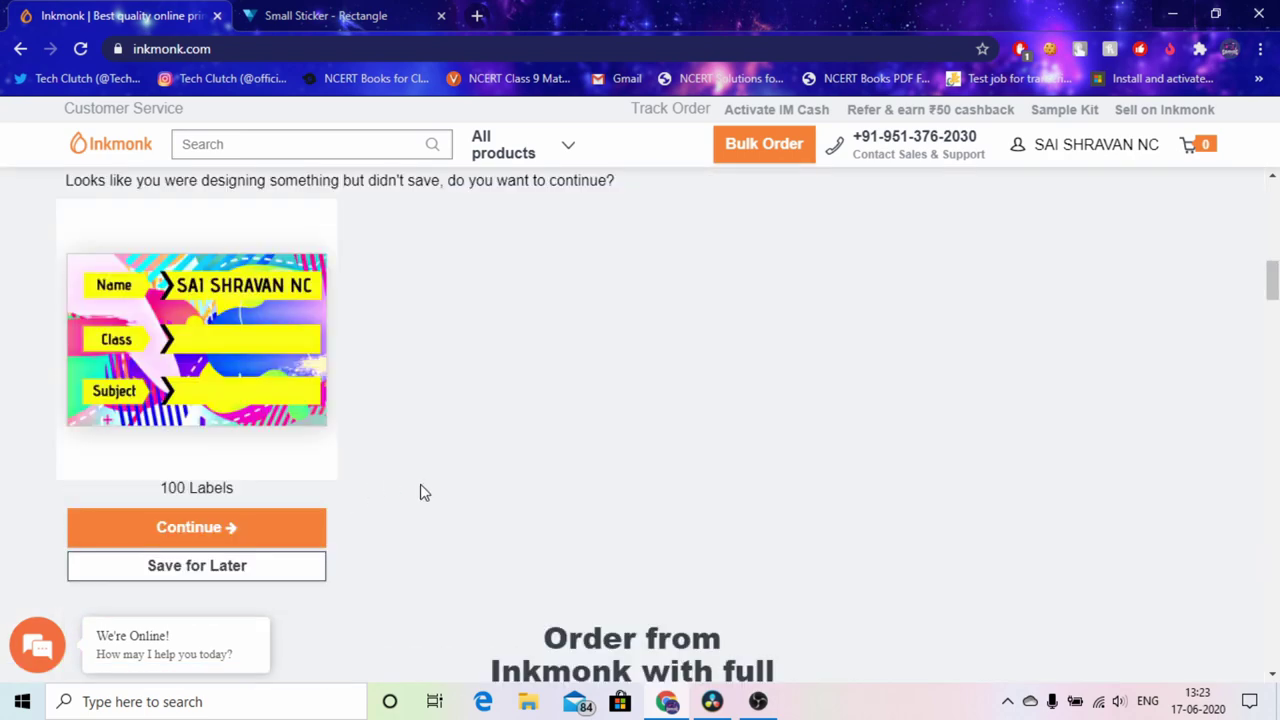
scroll(420, 488, "up", 6)
scroll(423, 498, "down", 7)
scroll(340, 340, "up", 2)
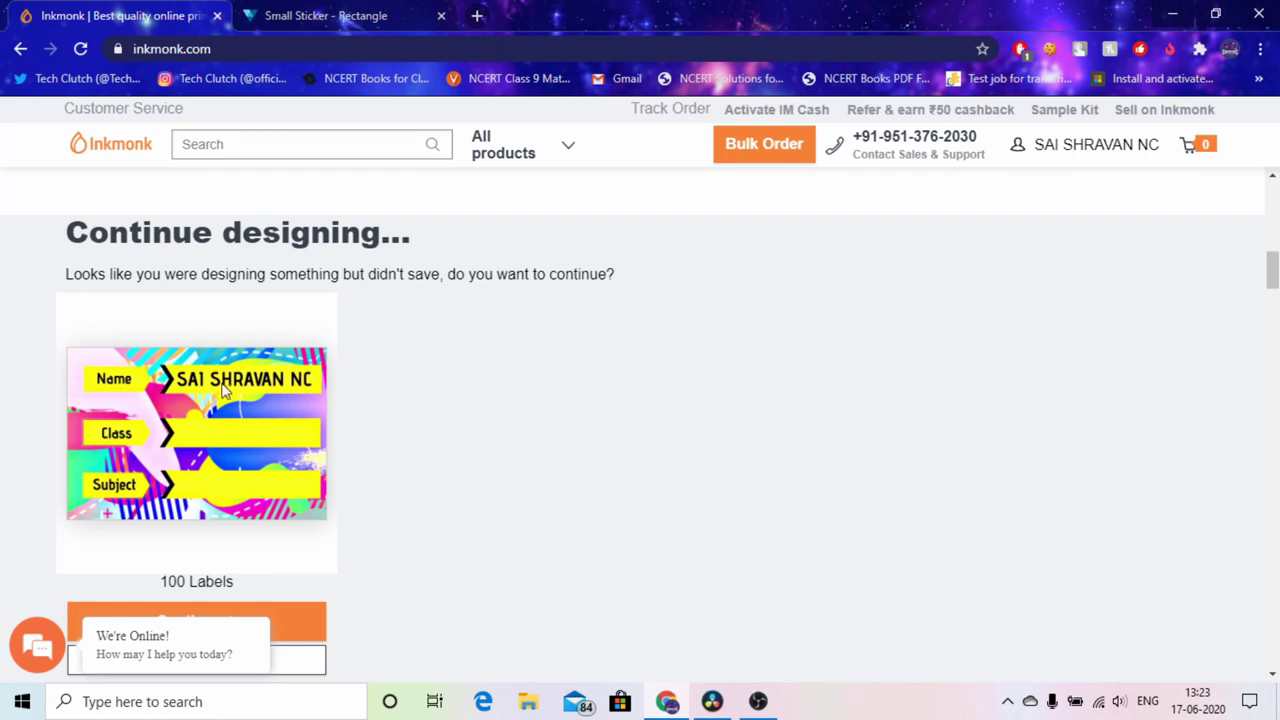
scroll(357, 403, "up", 10)
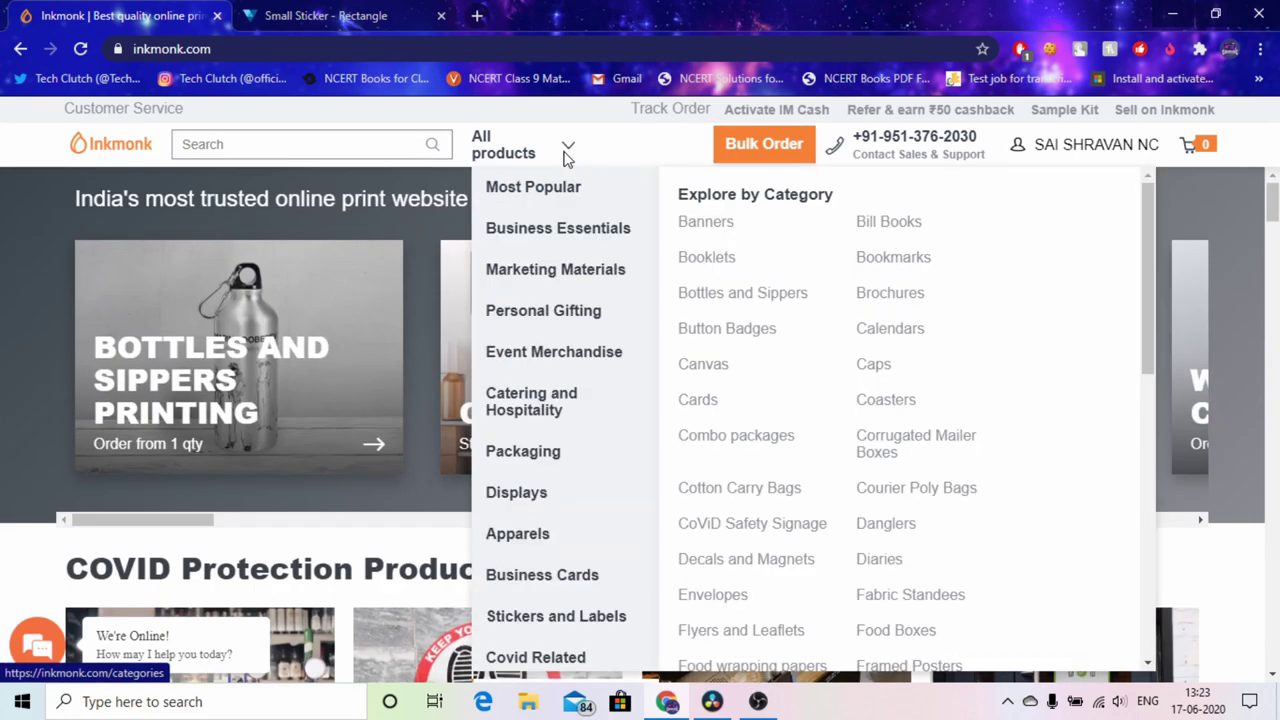
left_click(566, 157)
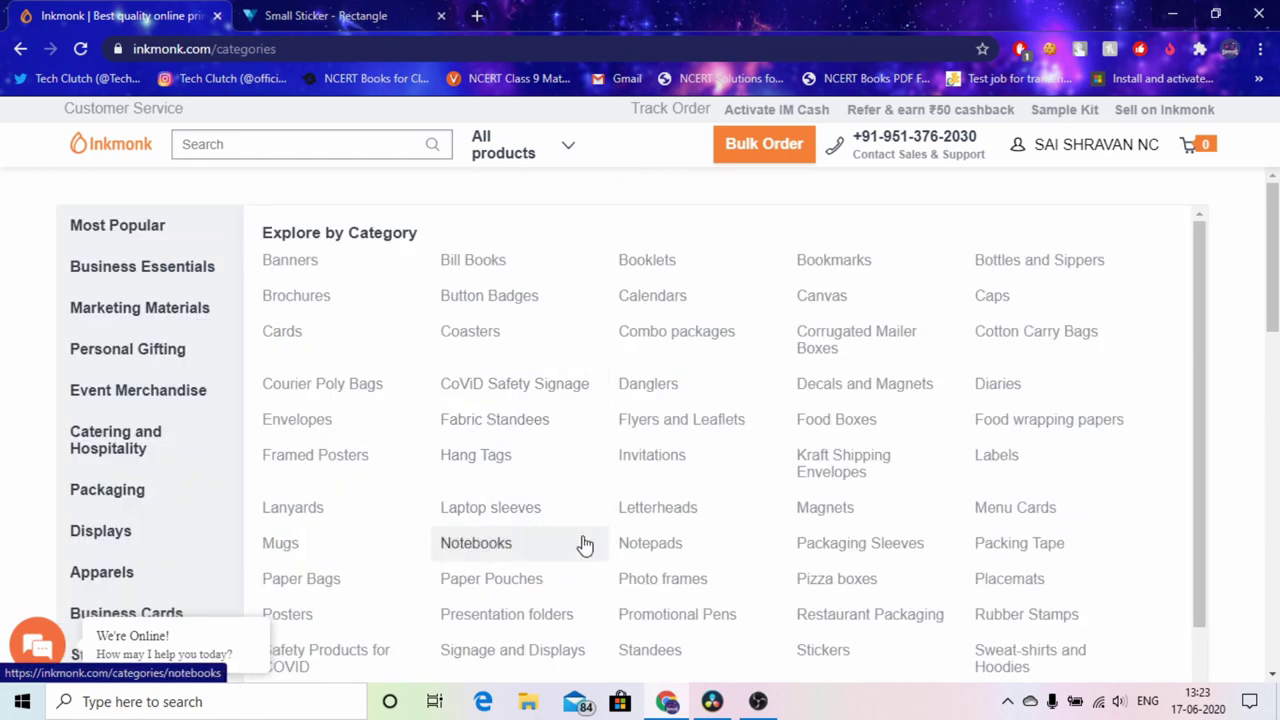
Step: Browse the popular stickers and labels and open the Custom Labels product page
scroll(300, 560, "down", 1)
scroll(200, 545, "down", 2)
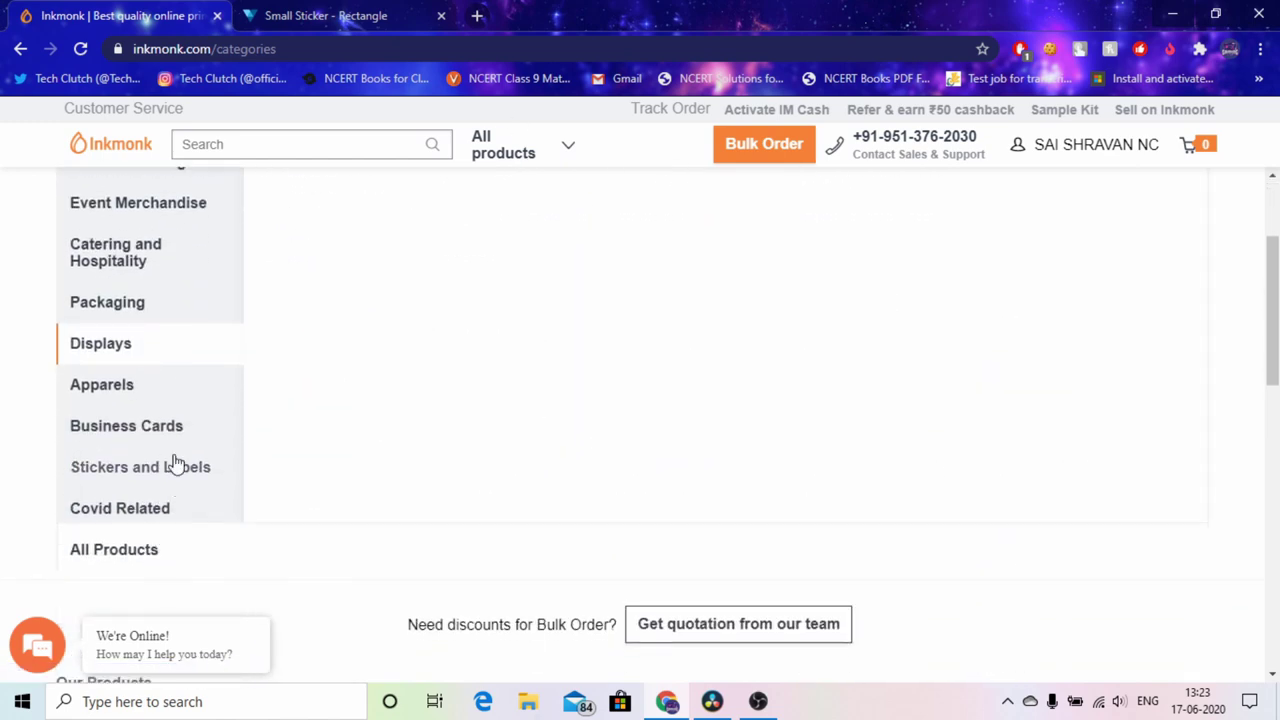
mouse_move(178, 468)
scroll(455, 445, "up", 3)
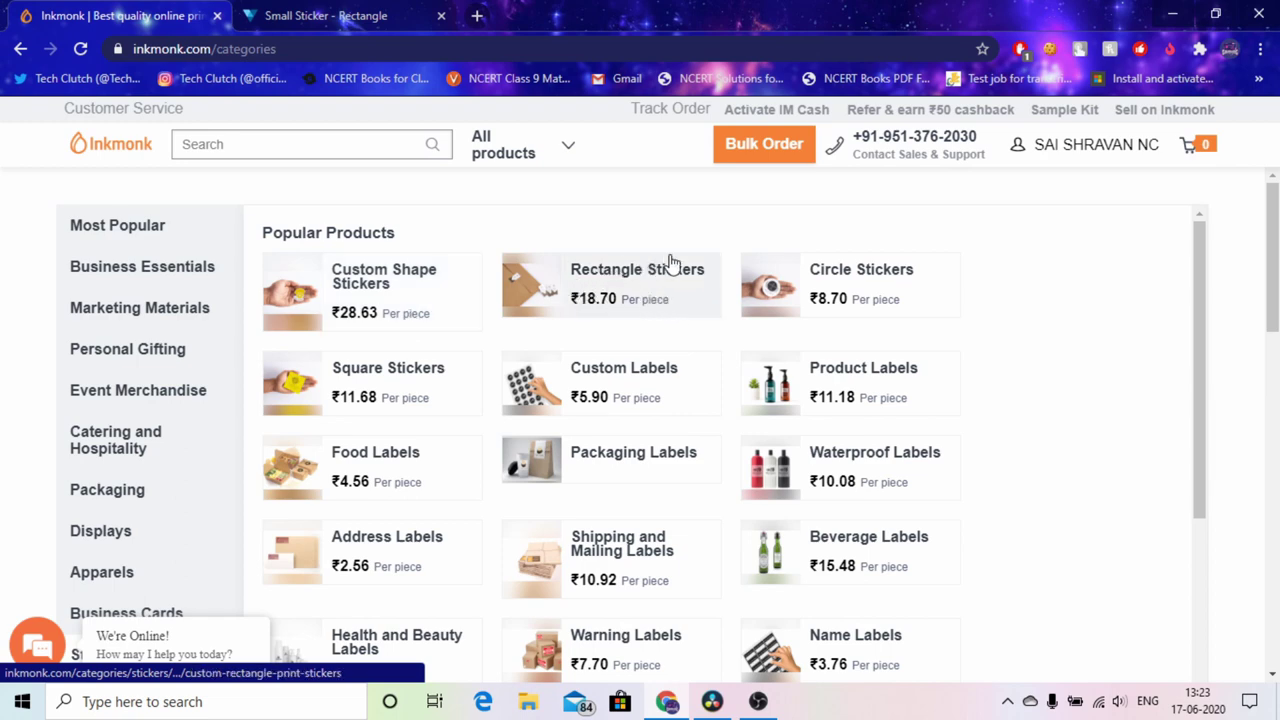
left_click(617, 385)
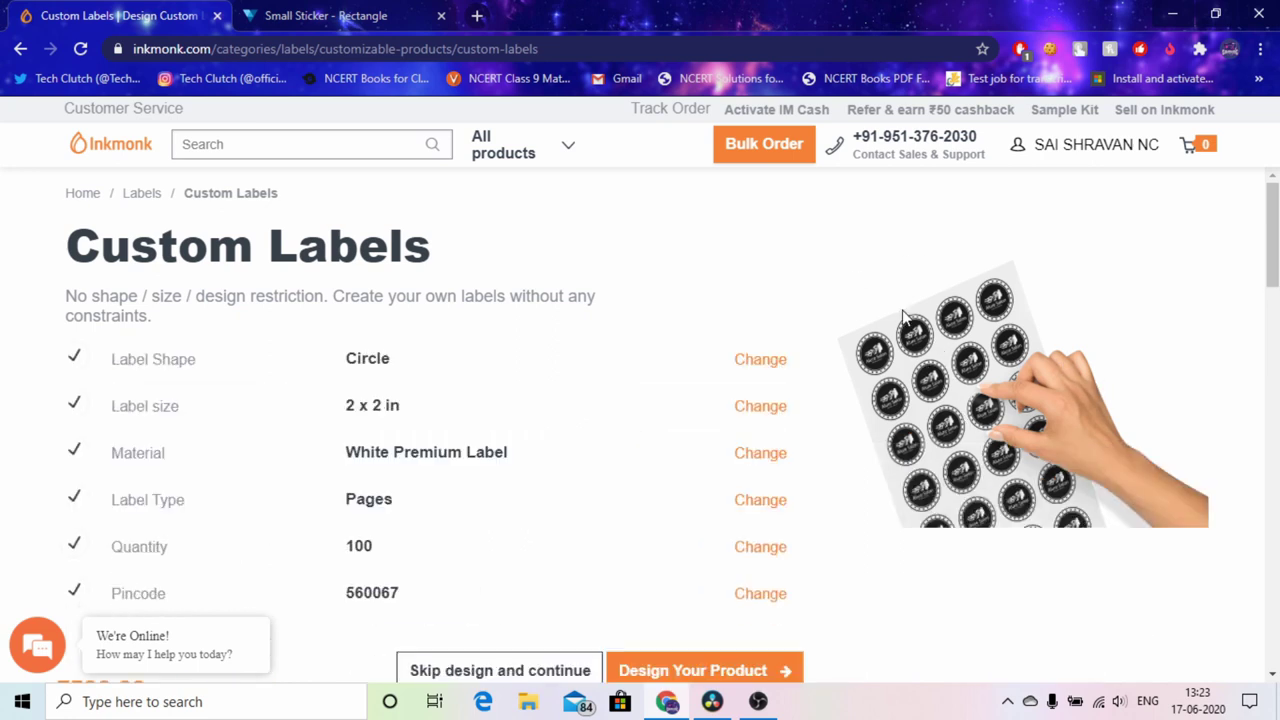
Step: Review the Custom Labels size options, then go back to the product categories
scroll(505, 328, "down", 1)
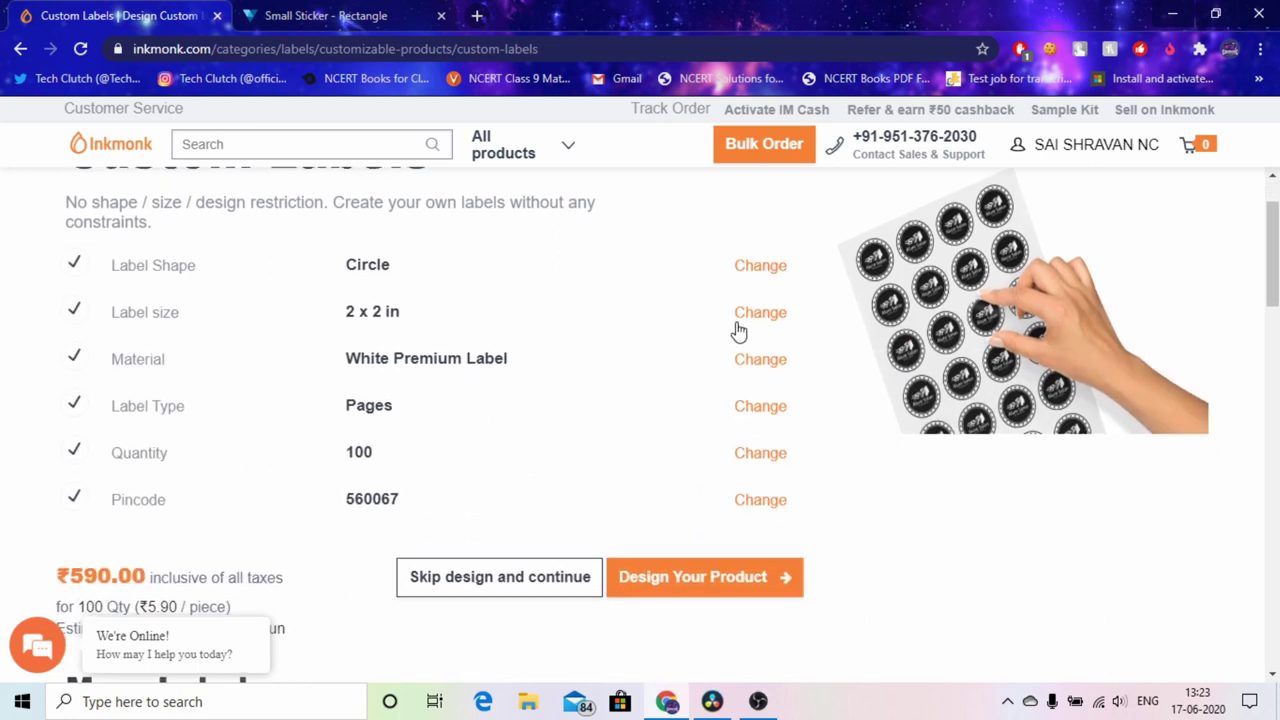
left_click(756, 320)
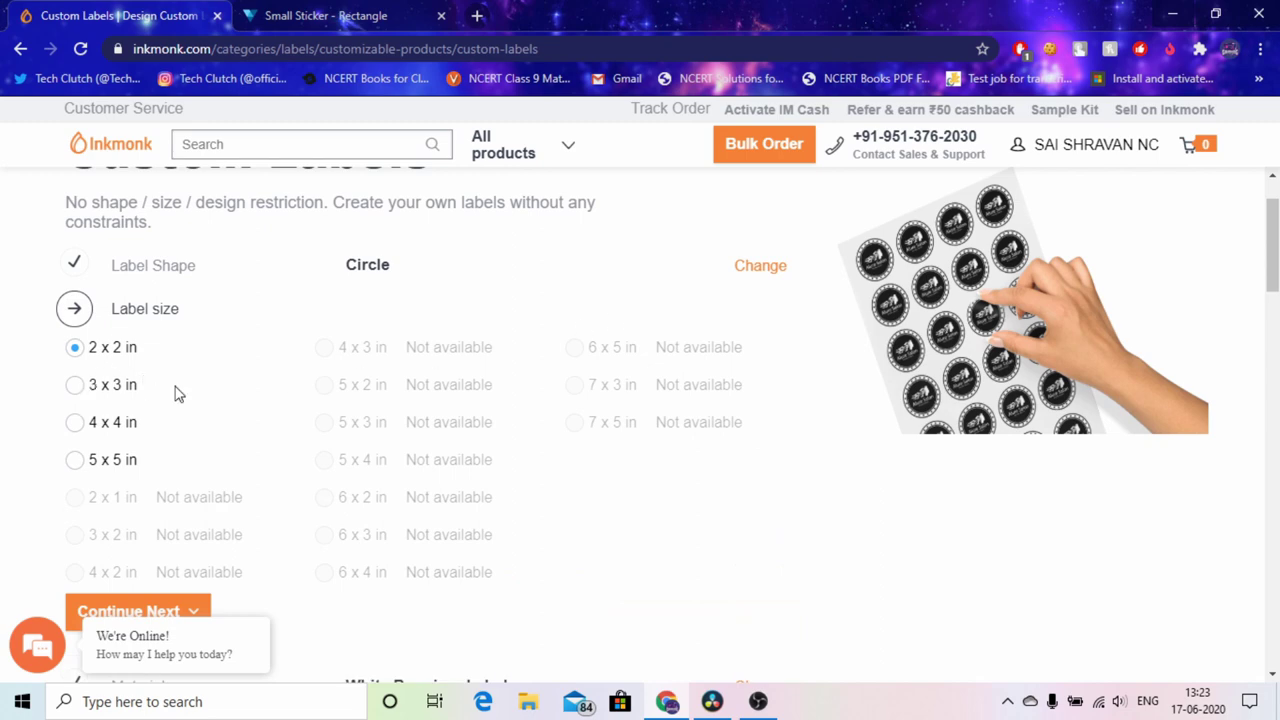
scroll(178, 394, "down", 5)
scroll(178, 396, "down", 5)
scroll(177, 396, "up", 11)
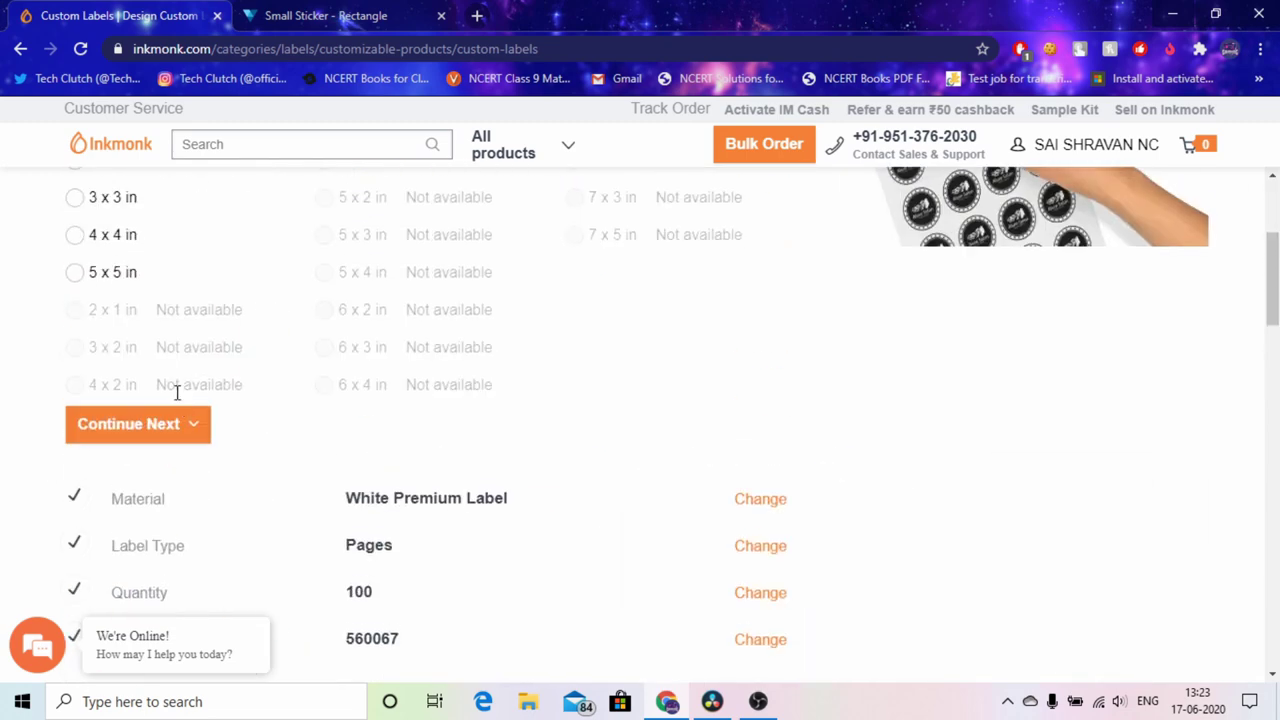
left_click(25, 57)
Step: Scroll the popular products to Name Labels at ₹3.76 per piece and open it
scroll(543, 400, "down", 1)
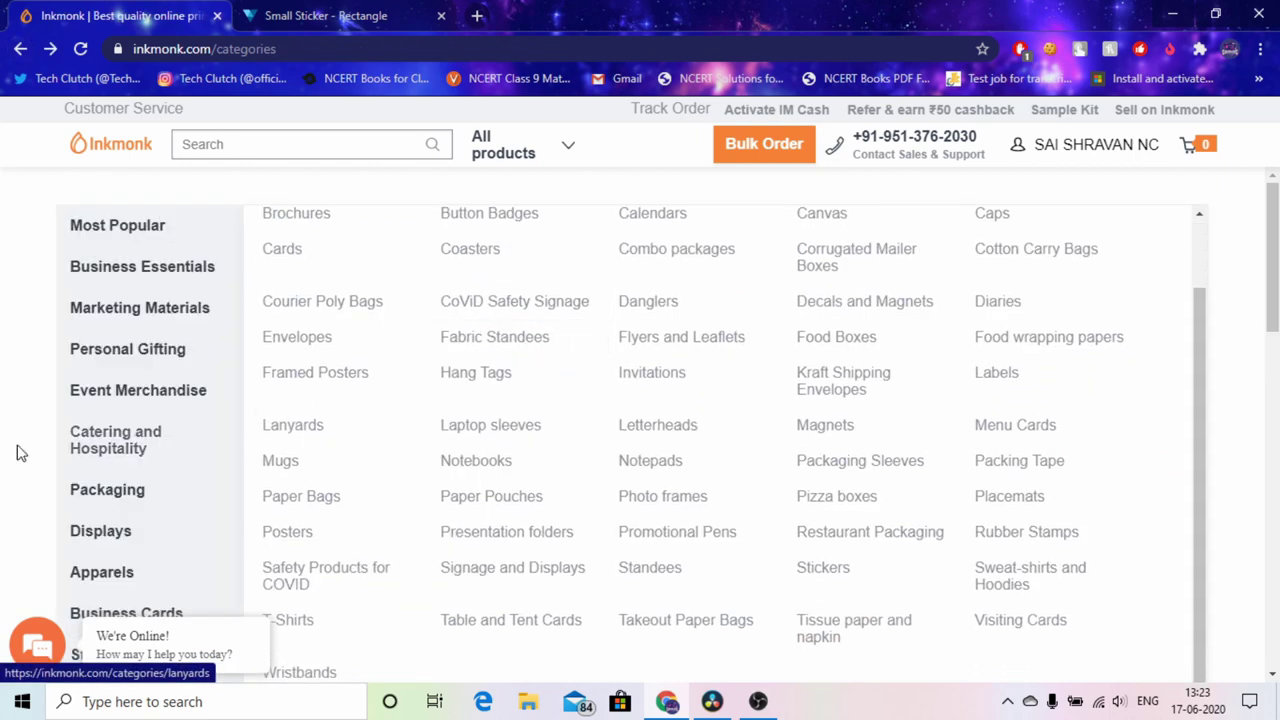
scroll(18, 453, "down", 3)
scroll(155, 400, "up", 1)
mouse_move(178, 481)
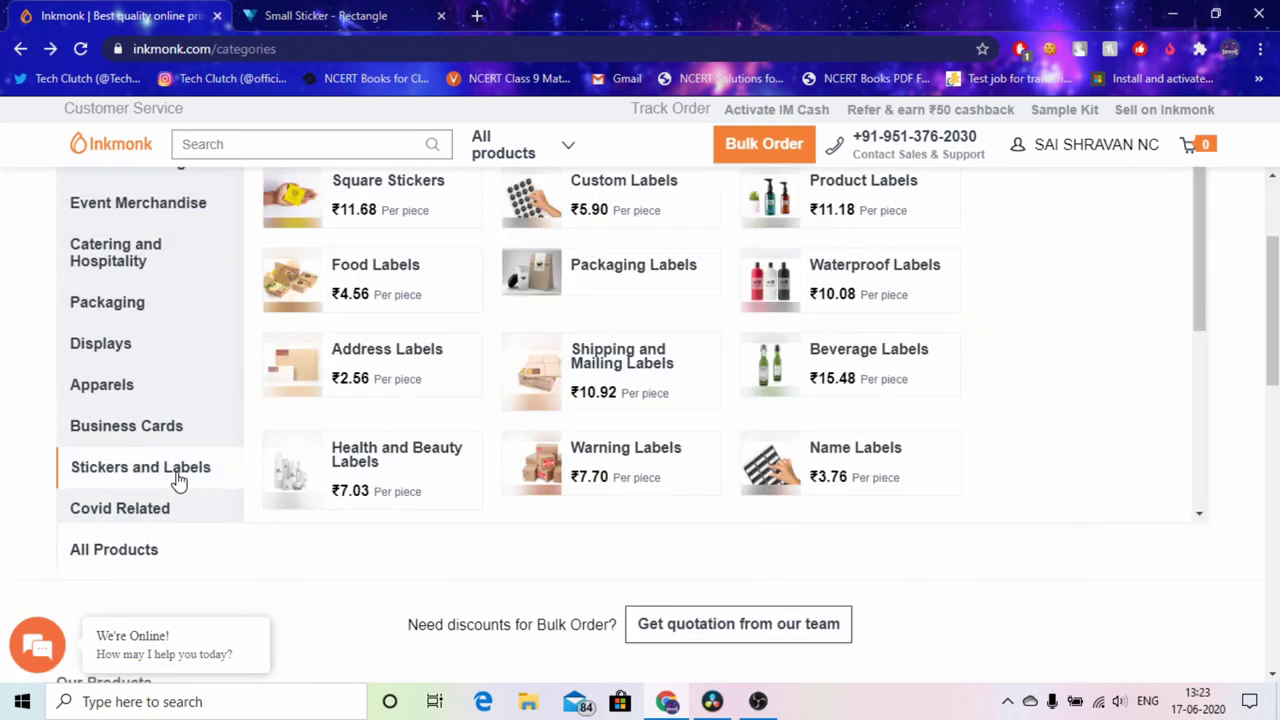
scroll(600, 466, "up", 2)
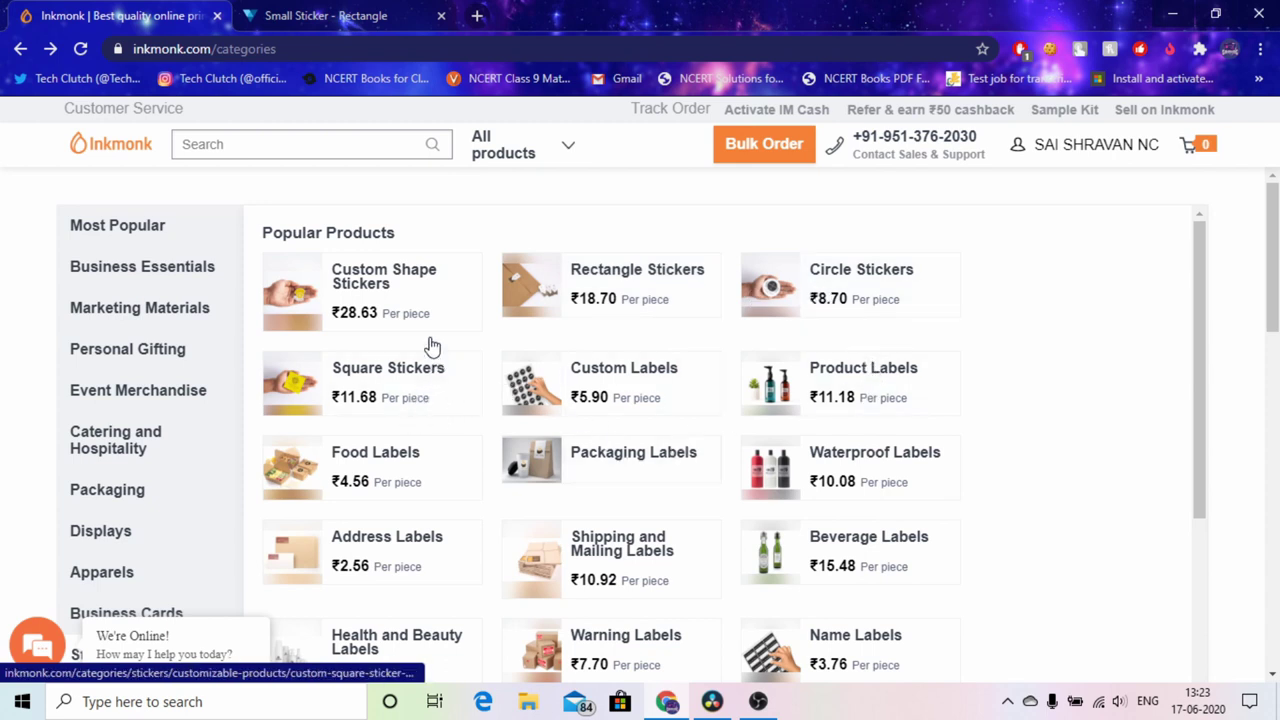
scroll(616, 514, "down", 1)
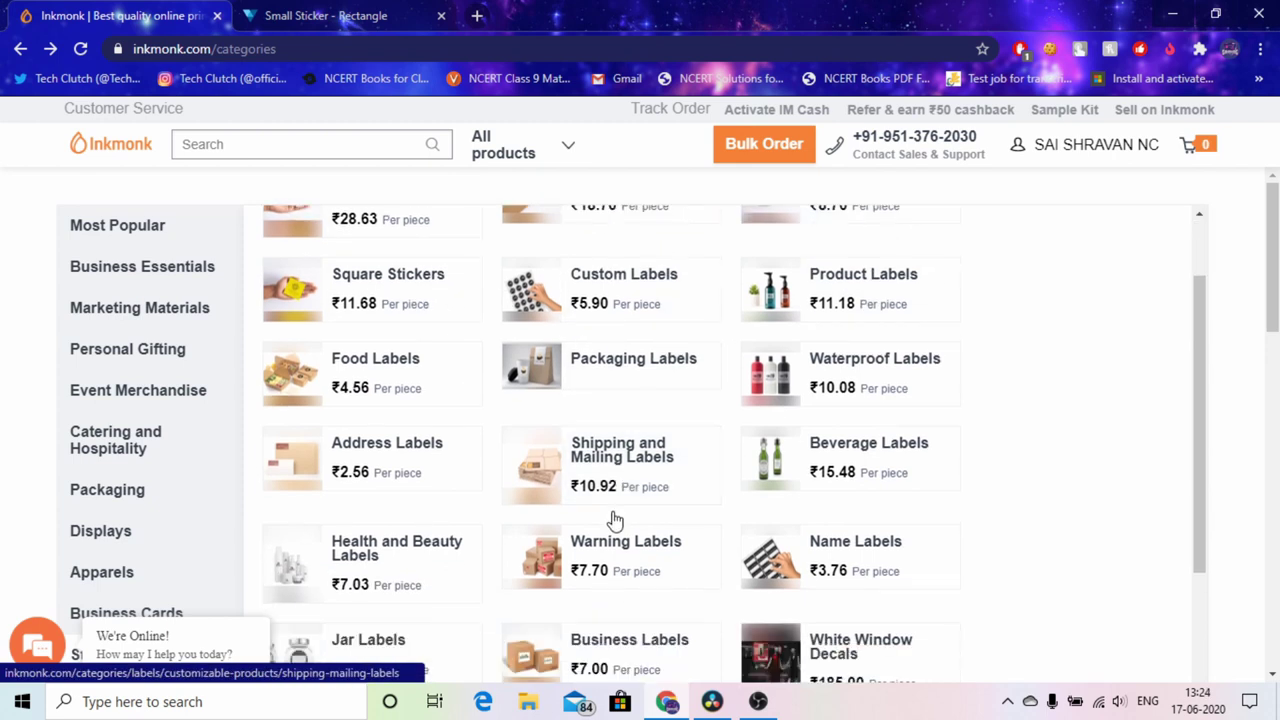
scroll(615, 520, "down", 1)
left_click(779, 471)
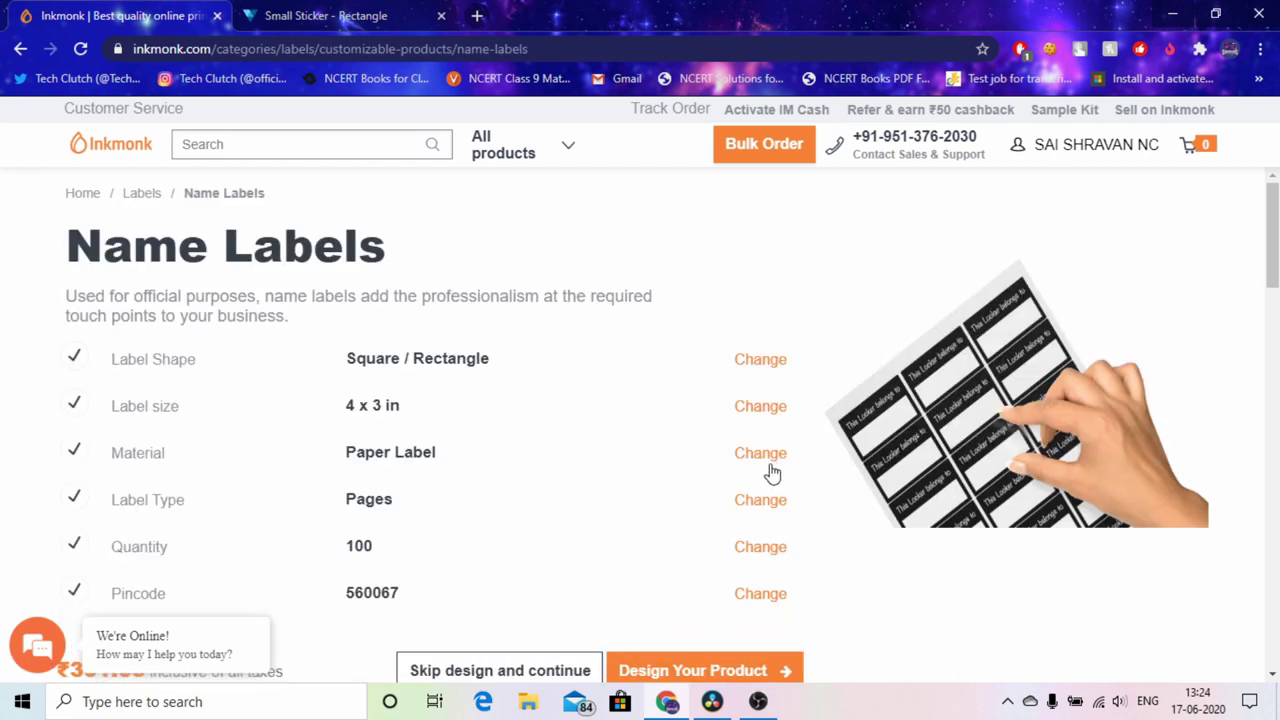
Step: Change the Name Labels size to 3 x 2 in, ₹271.00 for 100
left_click(759, 408)
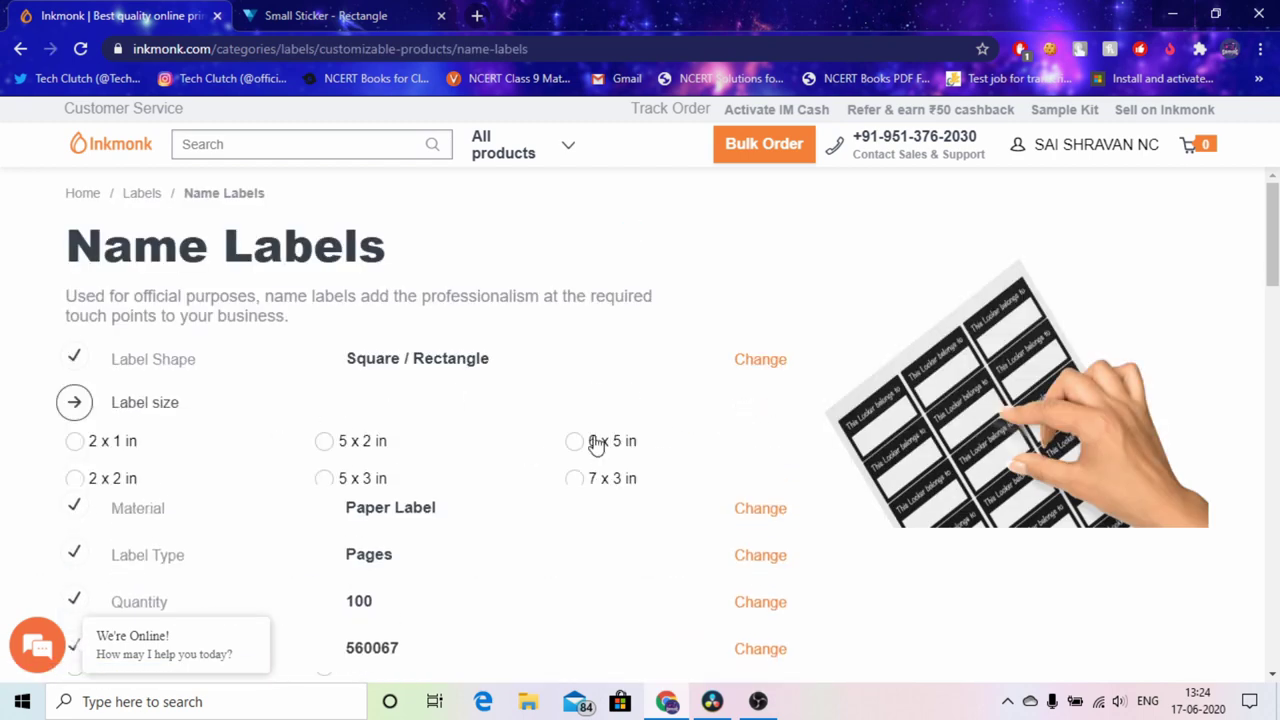
scroll(122, 528, "down", 1)
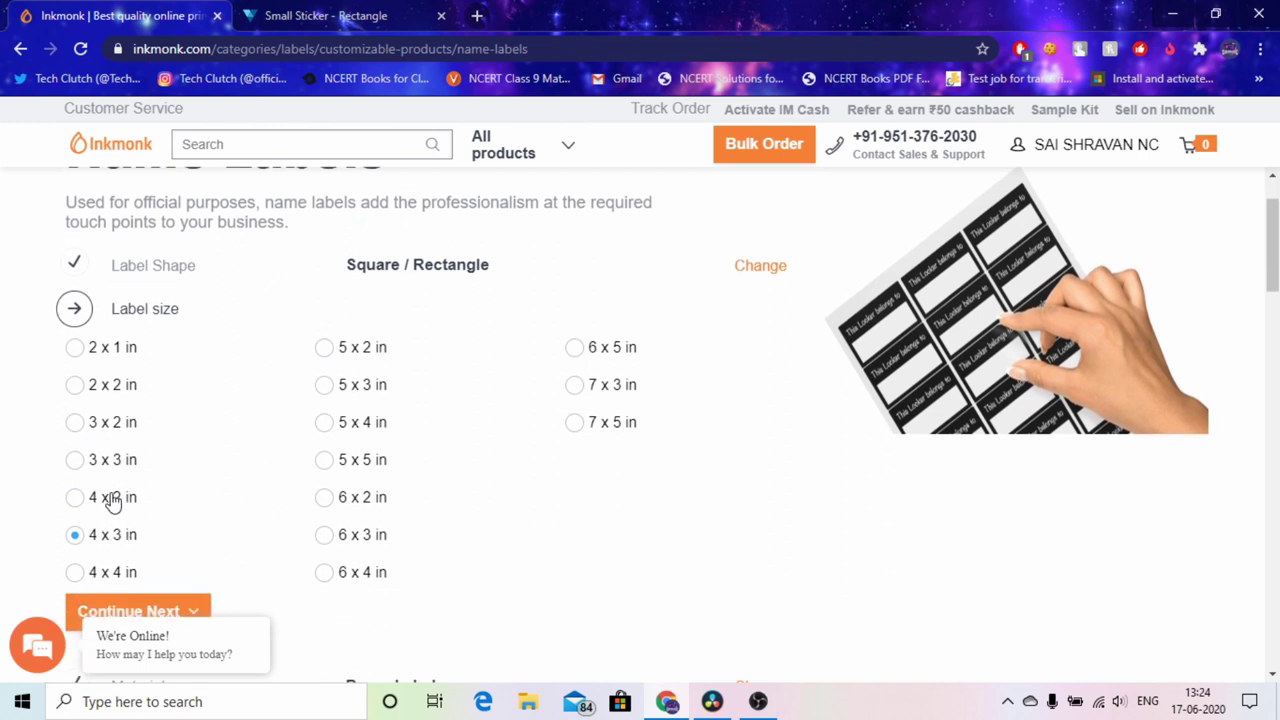
left_click(108, 428)
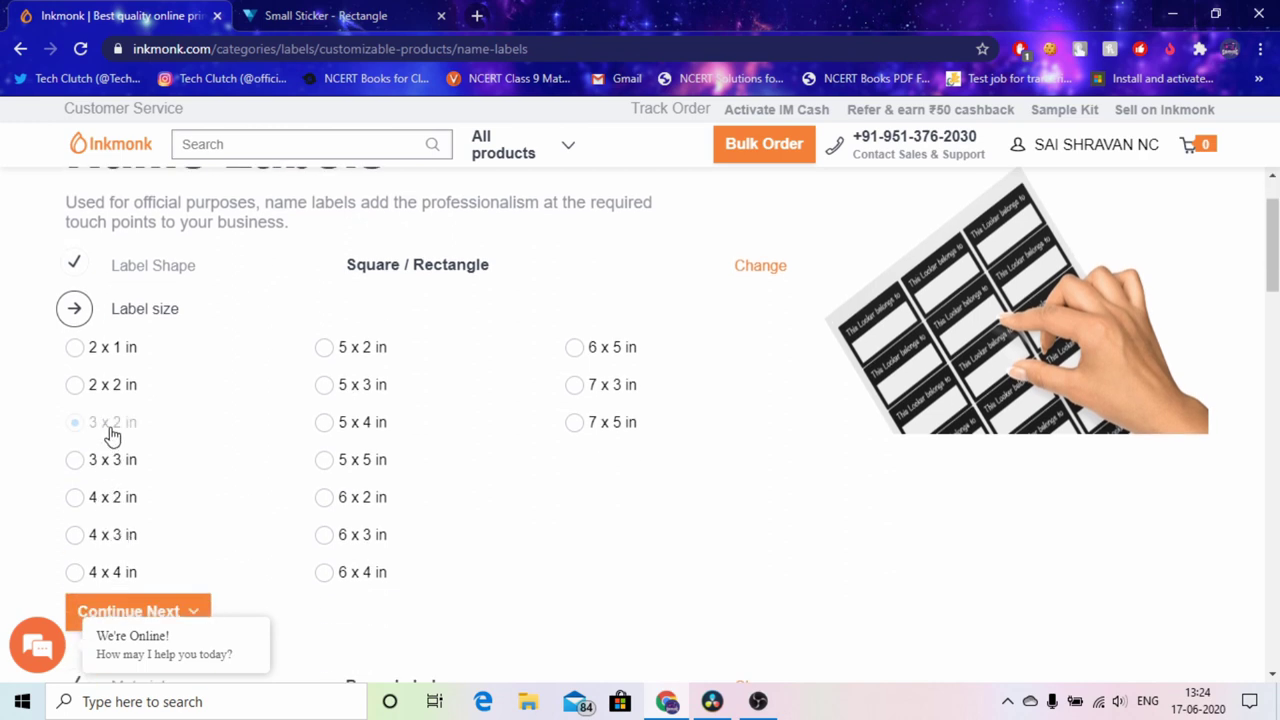
left_click(139, 608)
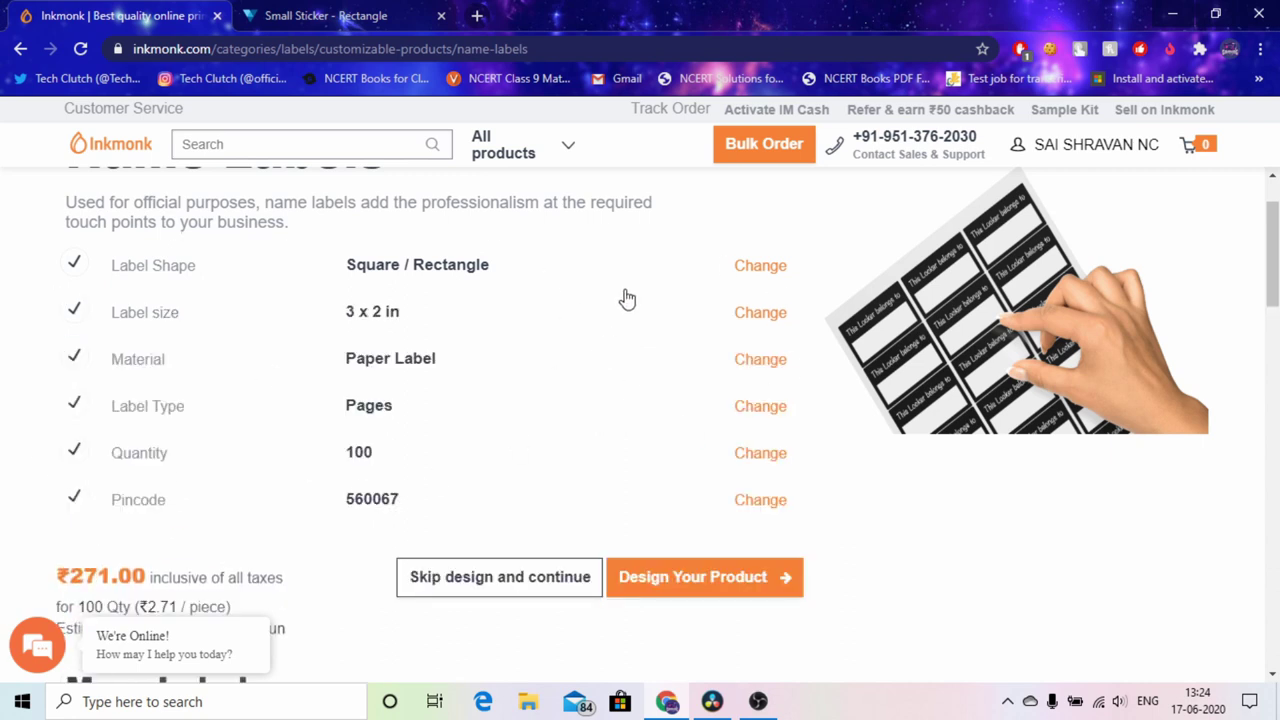
Step: Change the label shape to Rounded Corner
left_click(738, 265)
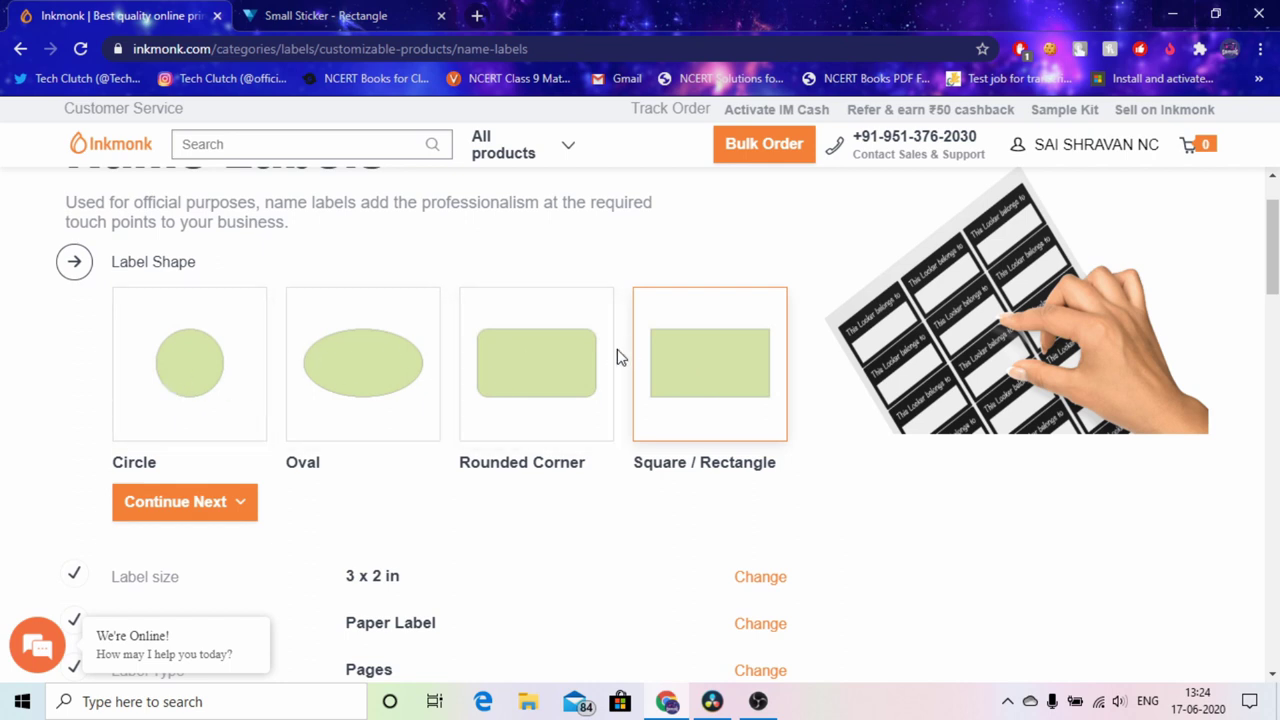
left_click(547, 413)
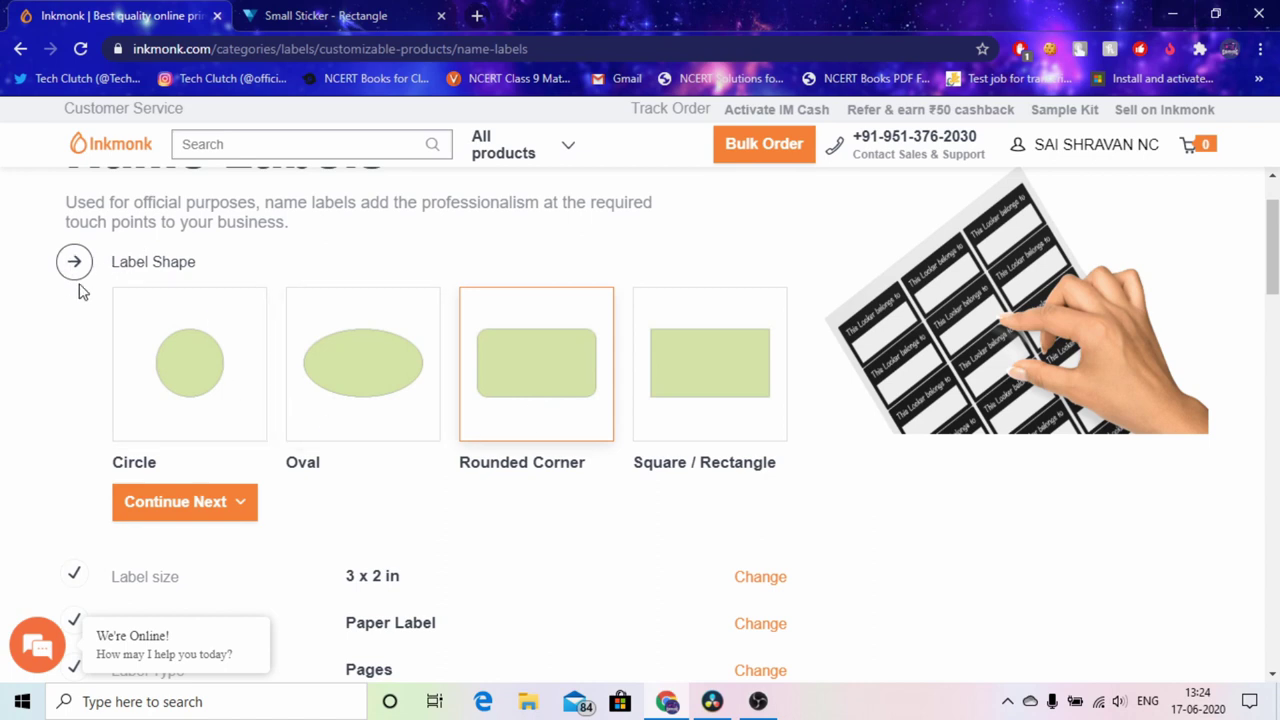
left_click(190, 505)
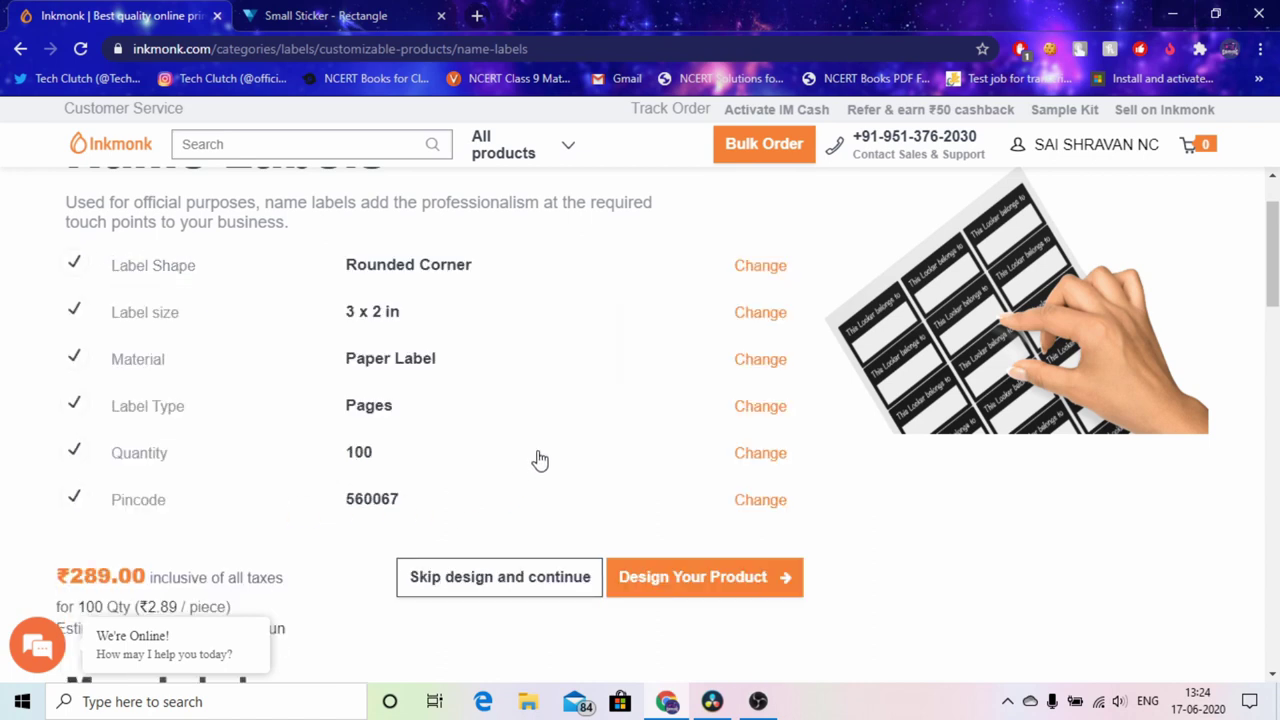
scroll(510, 405, "down", 1)
Step: Set the label material to White Premium Label
left_click(760, 266)
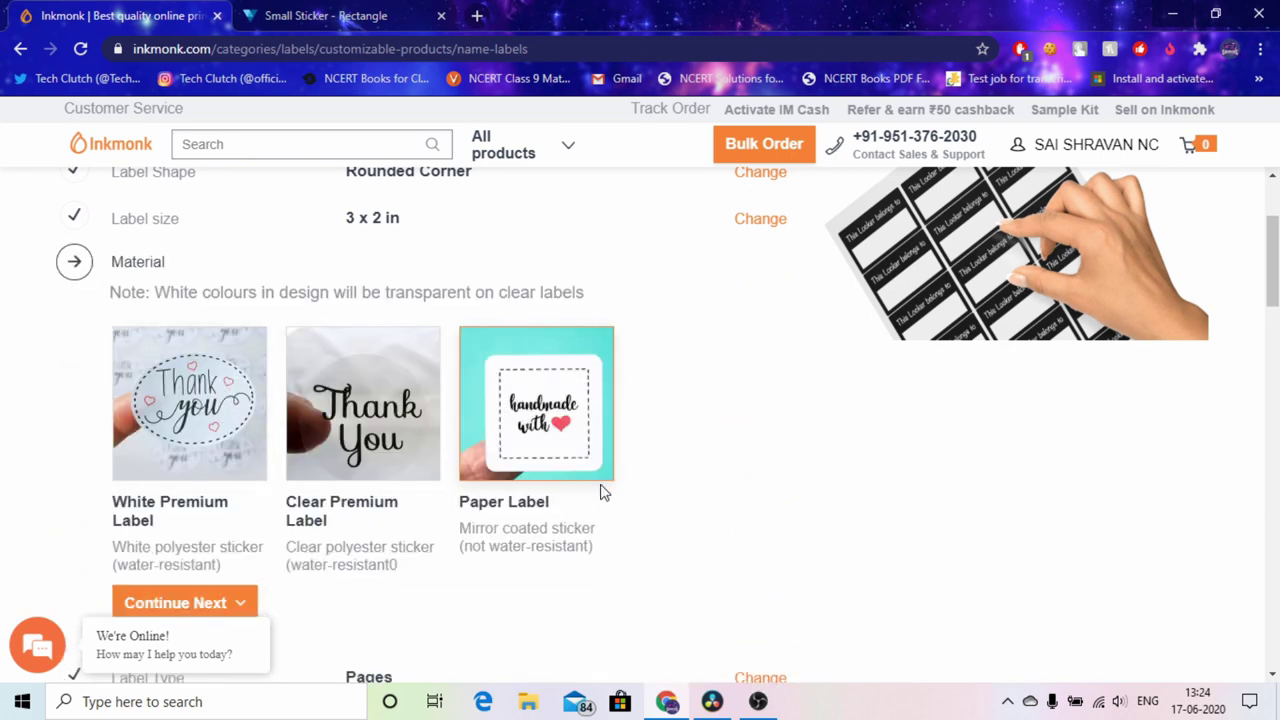
scroll(603, 485, "down", 2)
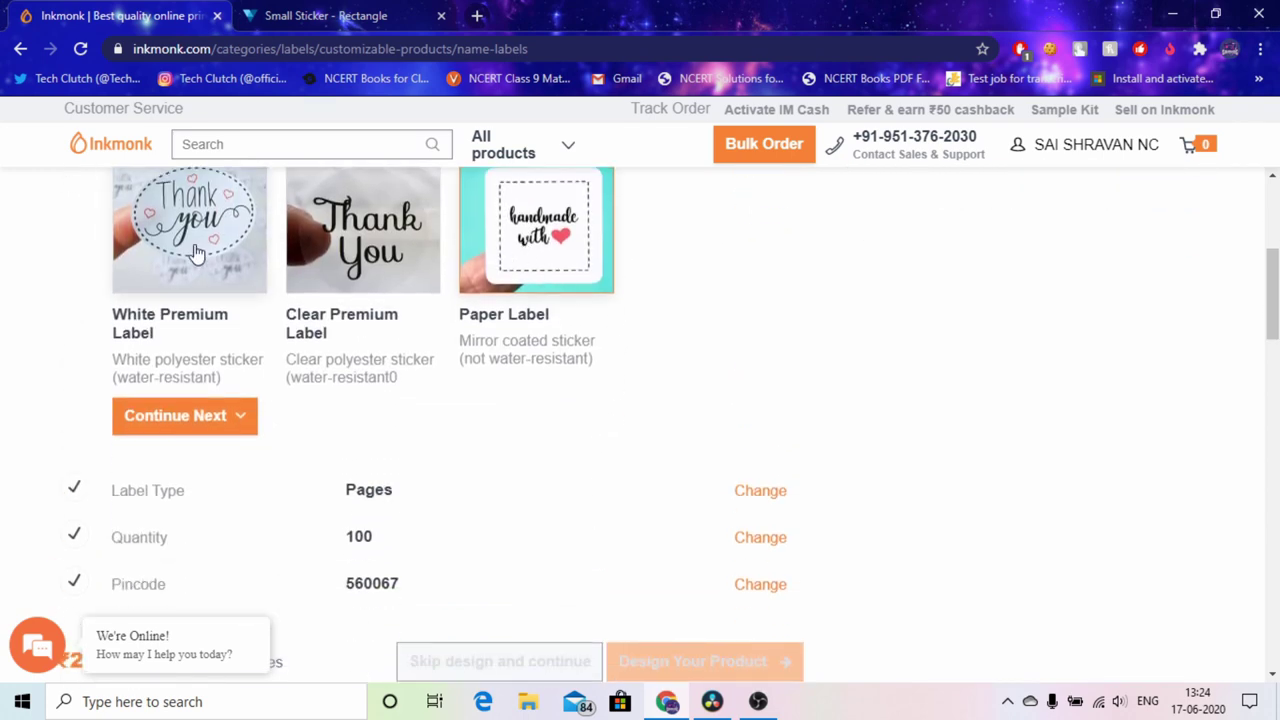
left_click(187, 287)
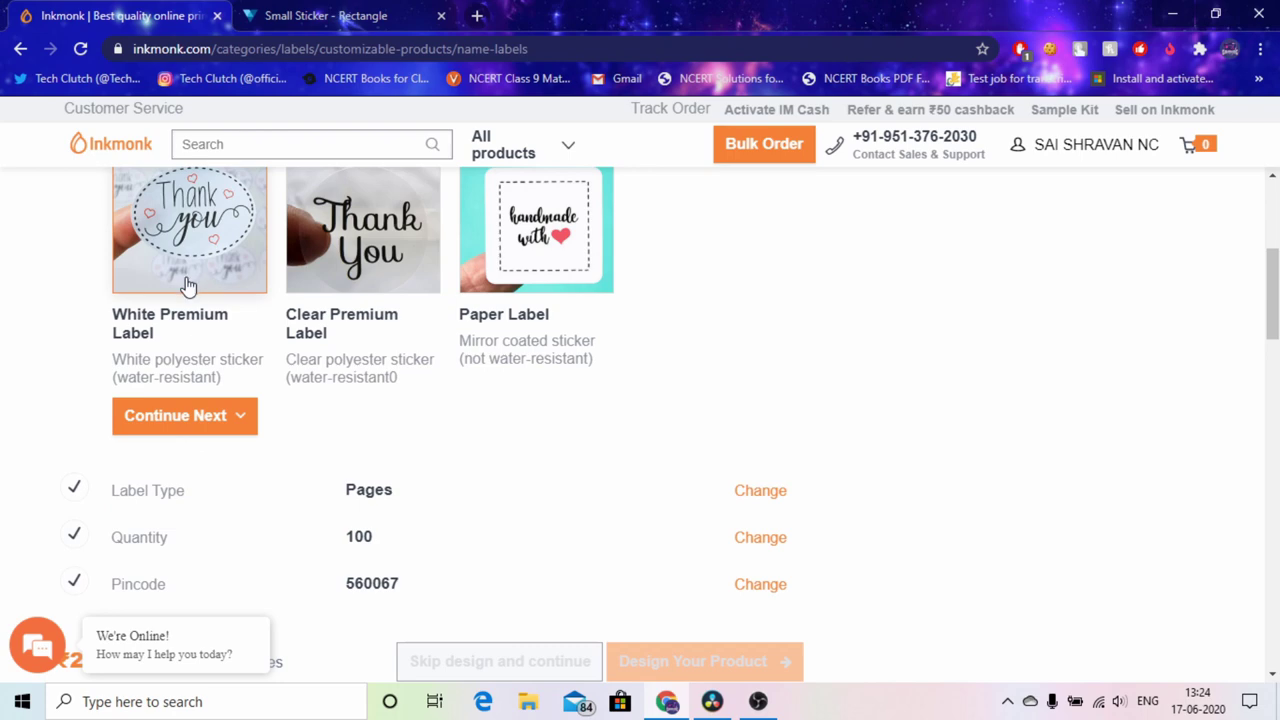
left_click(233, 432)
scroll(394, 397, "down", 1)
scroll(394, 397, "up", 4)
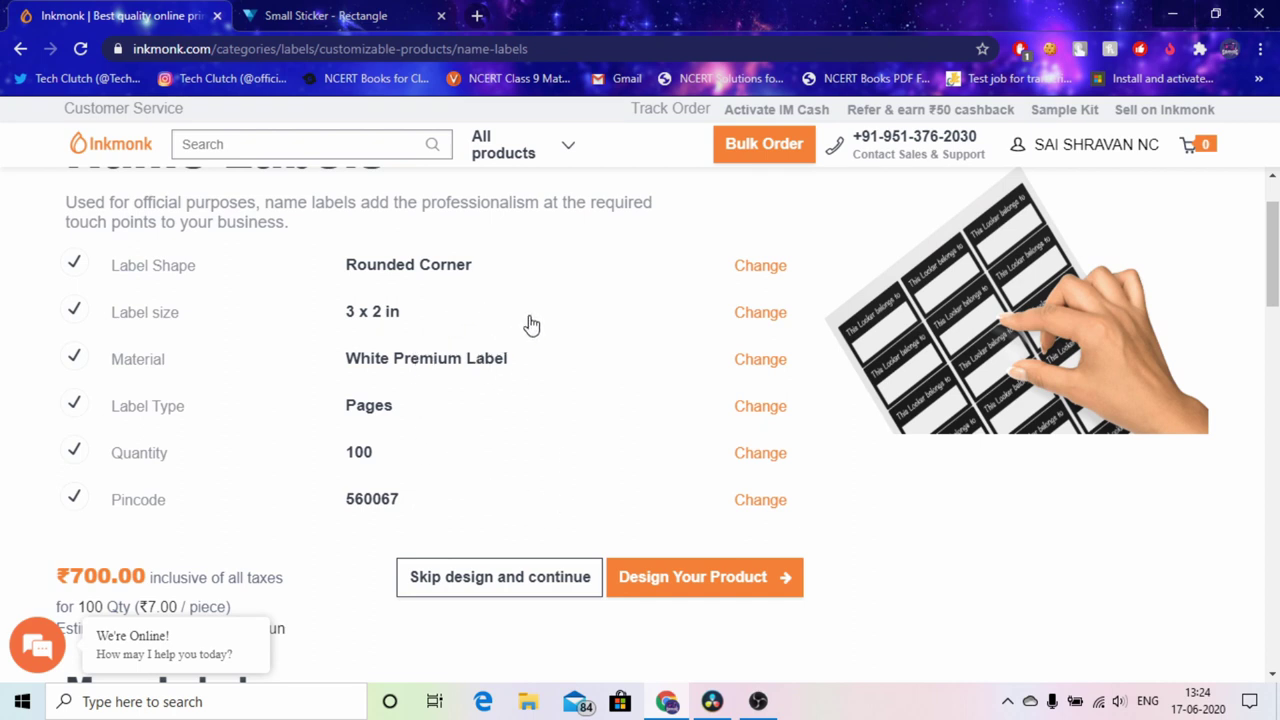
Step: Switch the label shape back to Square / Rectangle at 3 x 2 in
left_click(745, 268)
left_click(669, 374)
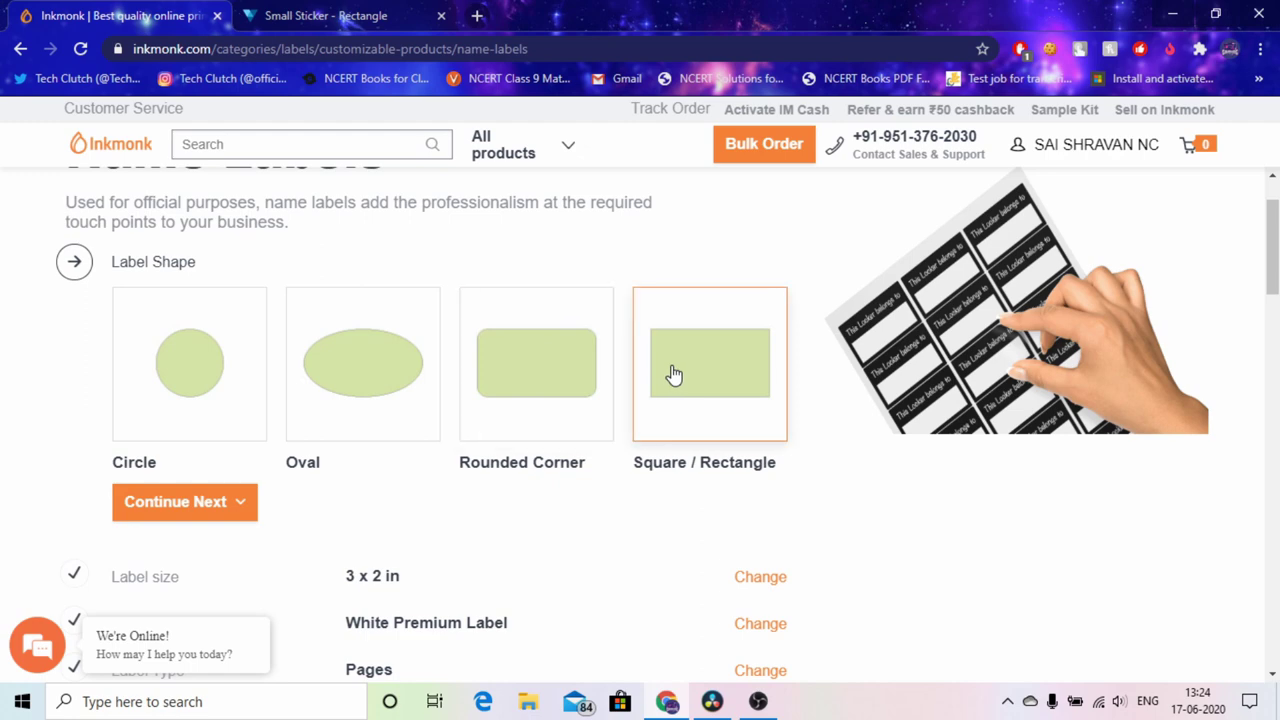
scroll(578, 466, "down", 2)
scroll(274, 206, "down", 2)
scroll(249, 286, "up", 3)
left_click(205, 422)
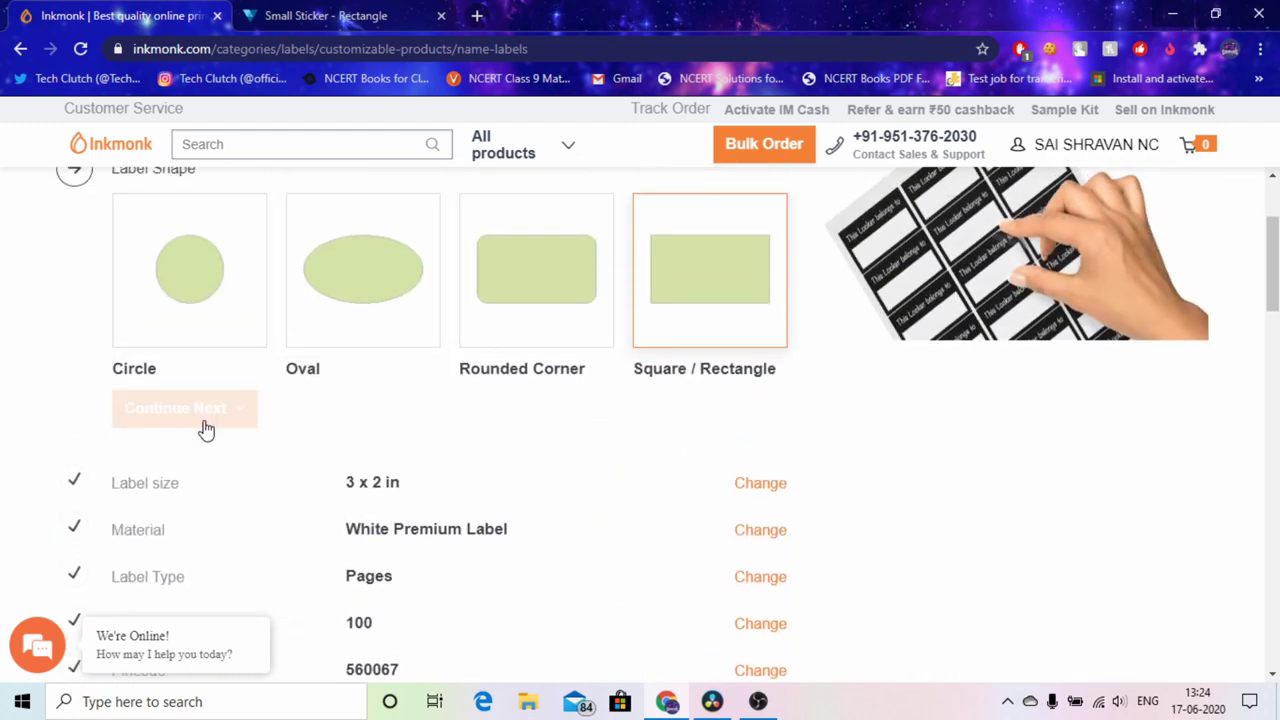
scroll(457, 428, "down", 2)
scroll(460, 425, "up", 3)
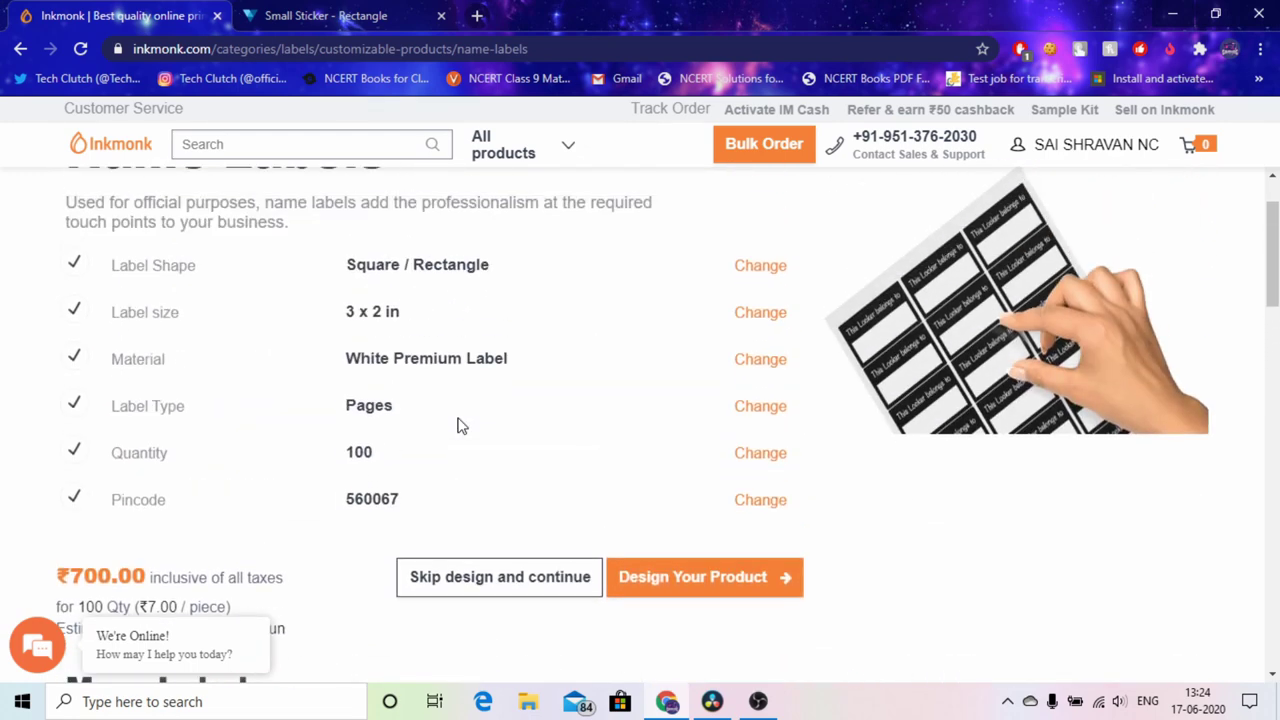
left_click(750, 455)
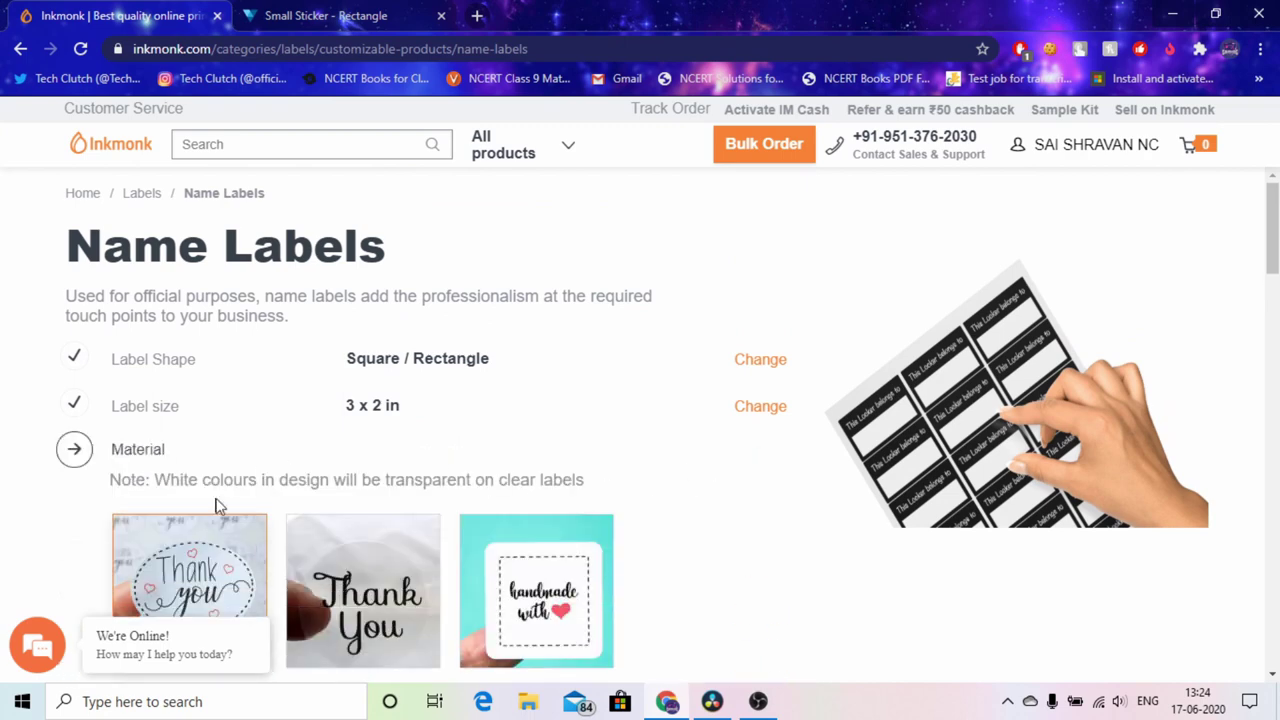
Step: Try Clear Premium Label as the name labels' material
scroll(283, 507, "down", 1)
scroll(232, 476, "down", 2)
left_click(347, 352)
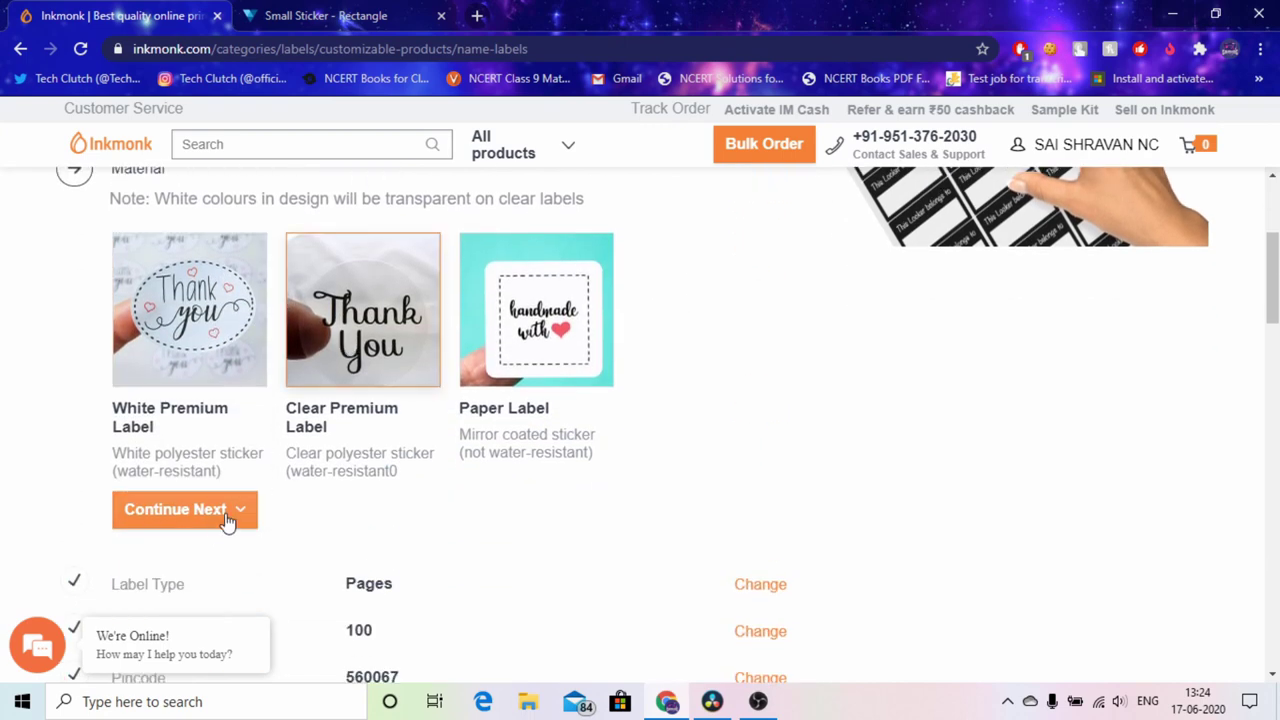
left_click(226, 512)
scroll(431, 567, "down", 1)
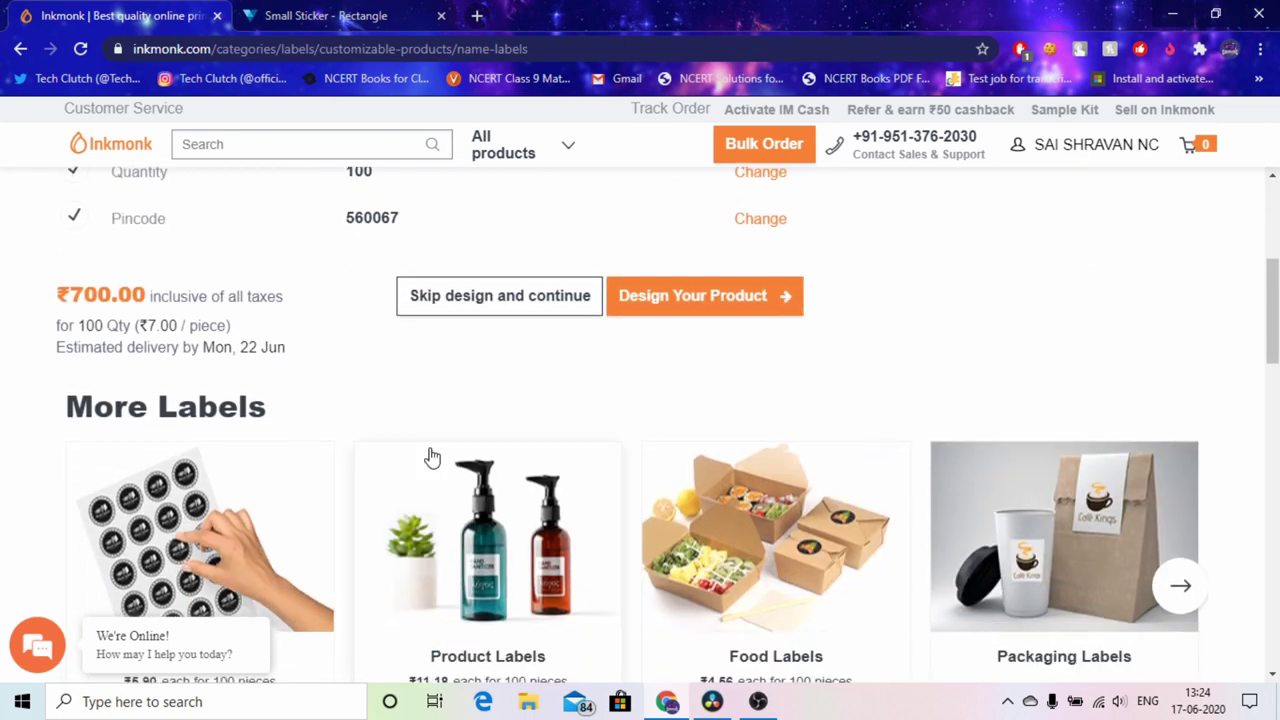
scroll(431, 460, "up", 3)
scroll(430, 453, "up", 1)
scroll(640, 457, "down", 2)
scroll(734, 318, "up", 2)
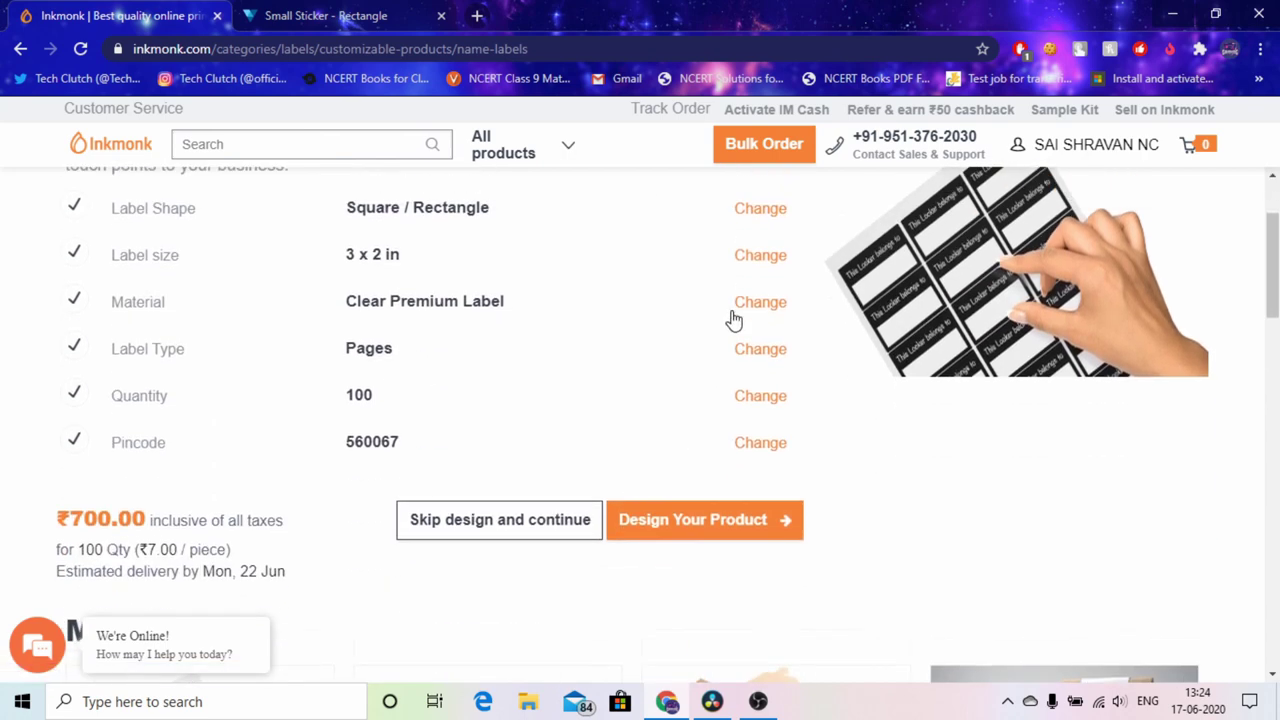
Step: Switch the material to White Premium Label
left_click(760, 462)
scroll(251, 480, "down", 1)
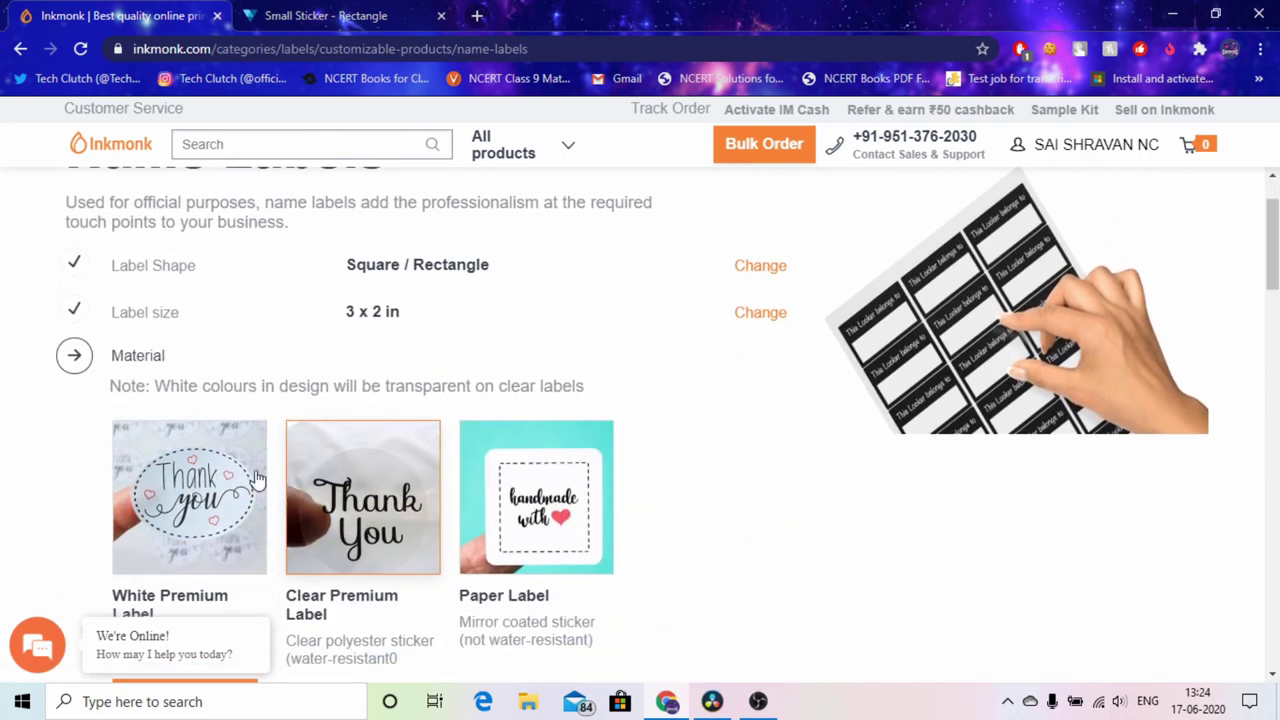
scroll(265, 483, "down", 2)
left_click(209, 506)
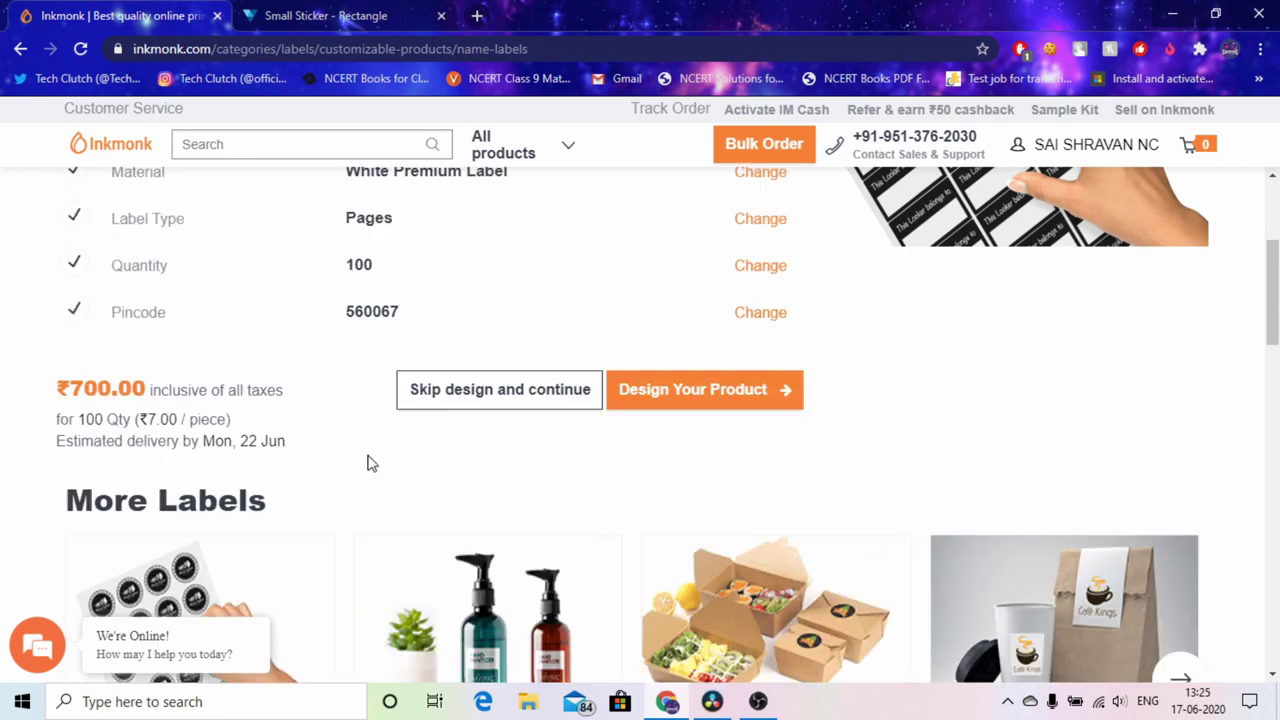
scroll(449, 457, "down", 1)
scroll(502, 440, "up", 4)
scroll(757, 440, "down", 1)
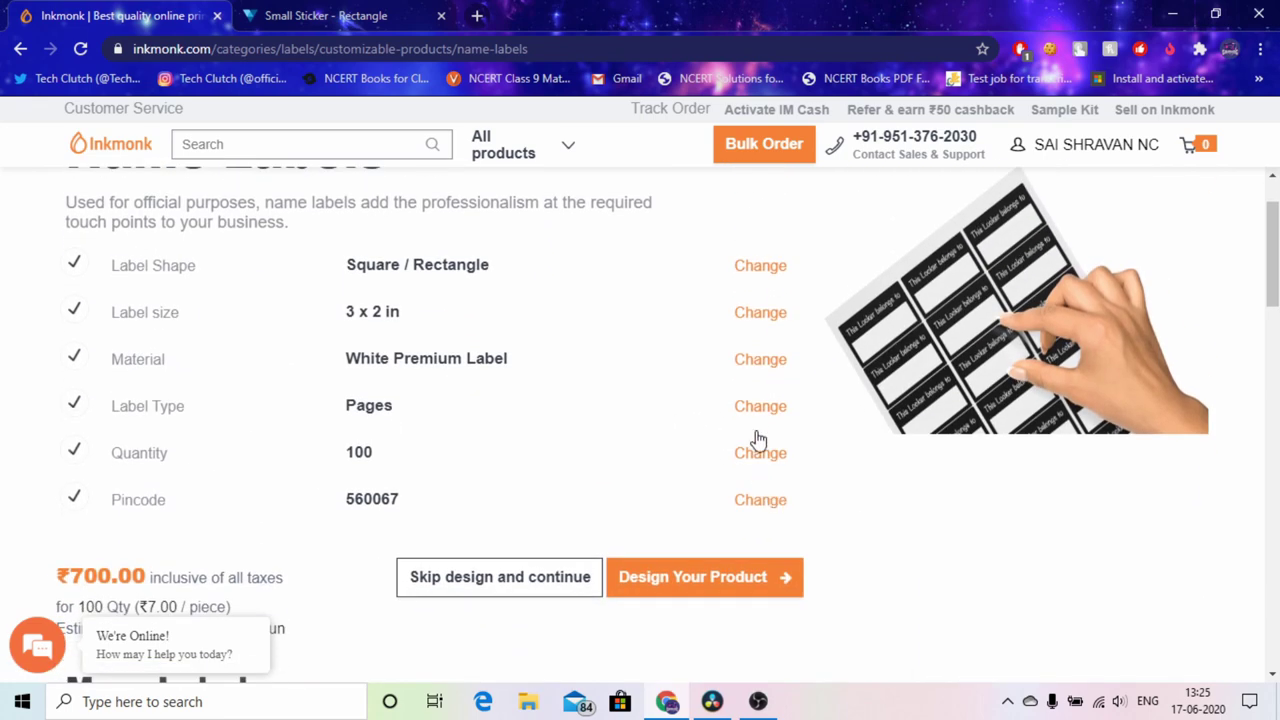
Step: Settle on Paper Label, bringing the price to ₹271.00 for 100
left_click(756, 368)
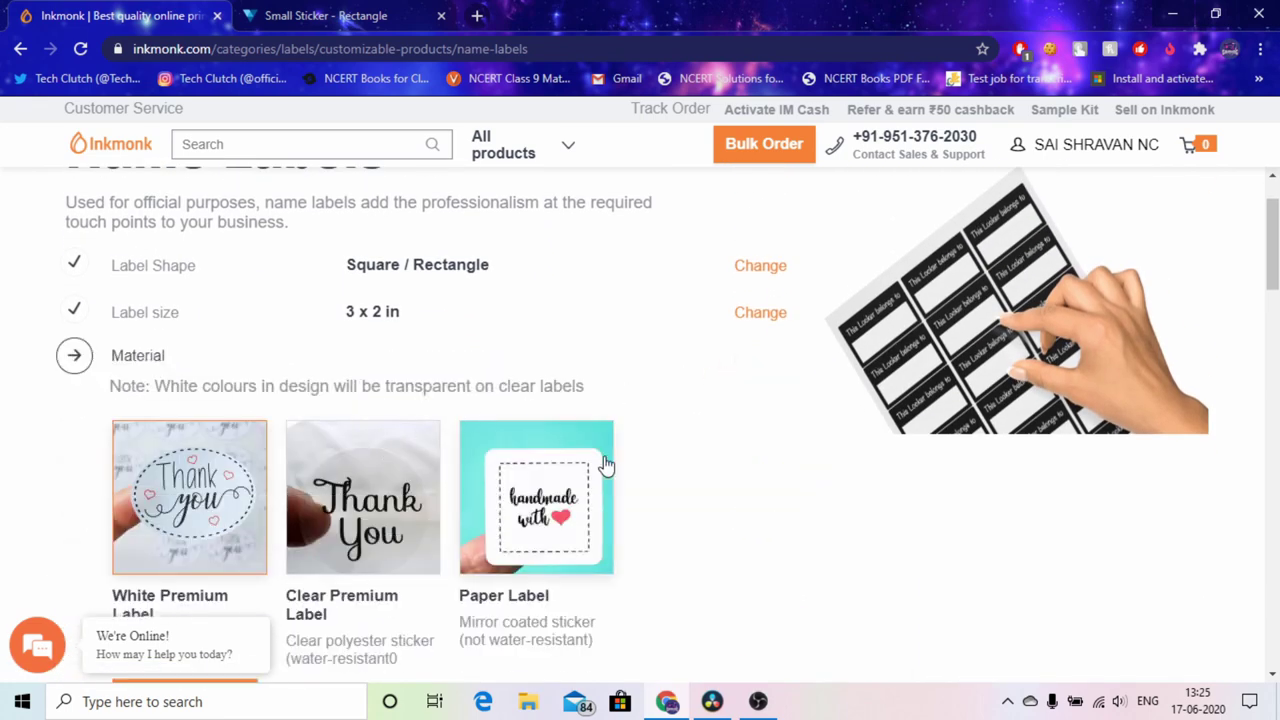
scroll(587, 474, "down", 4)
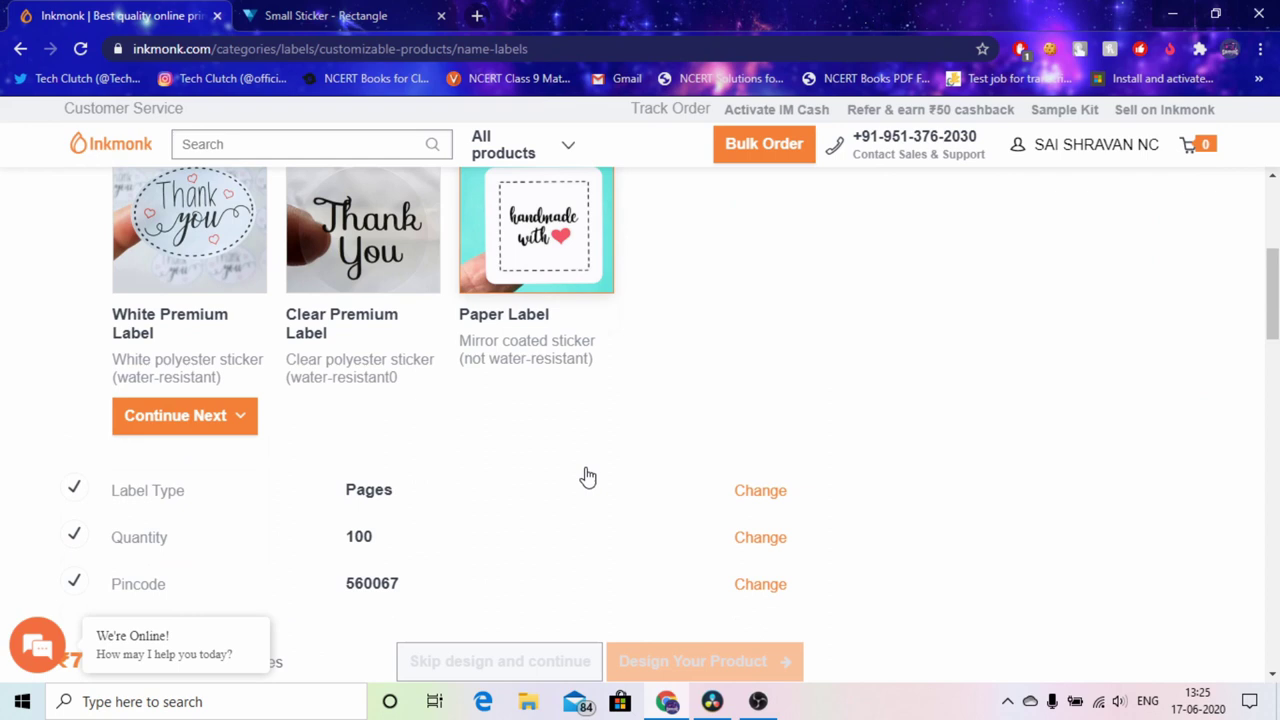
left_click(171, 416)
scroll(199, 310, "up", 1)
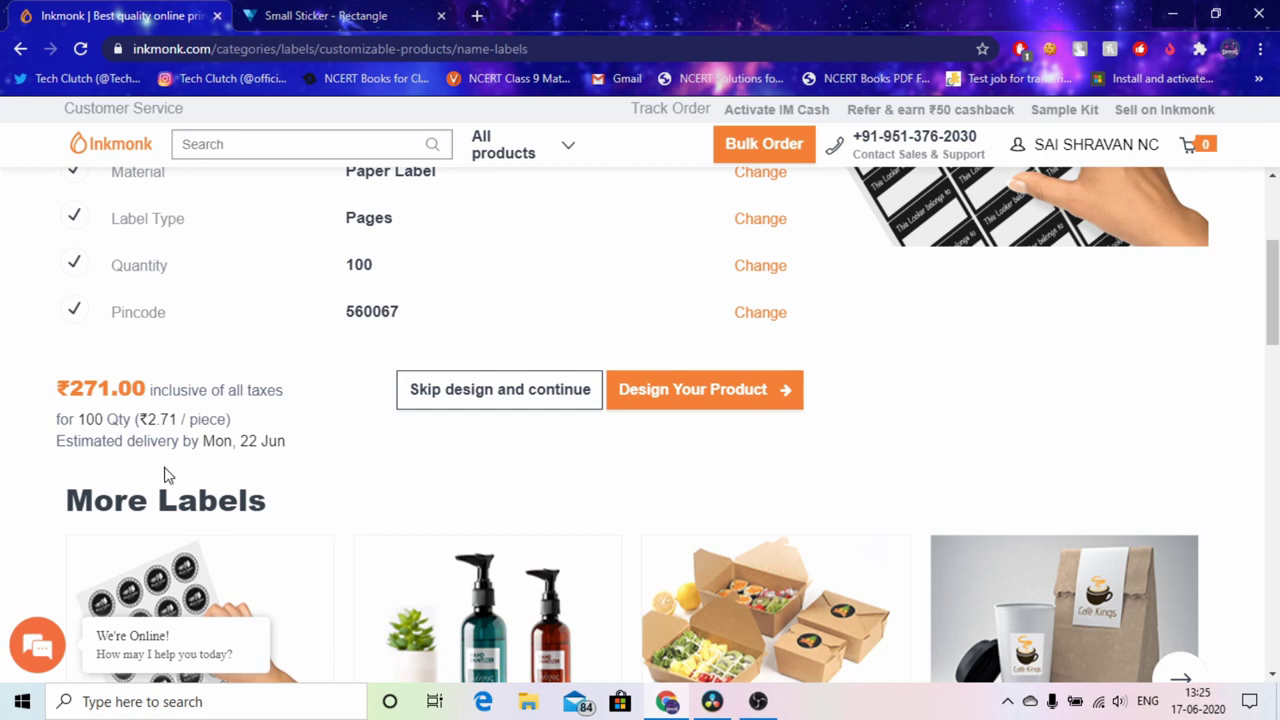
scroll(167, 475, "up", 3)
scroll(468, 562, "down", 1)
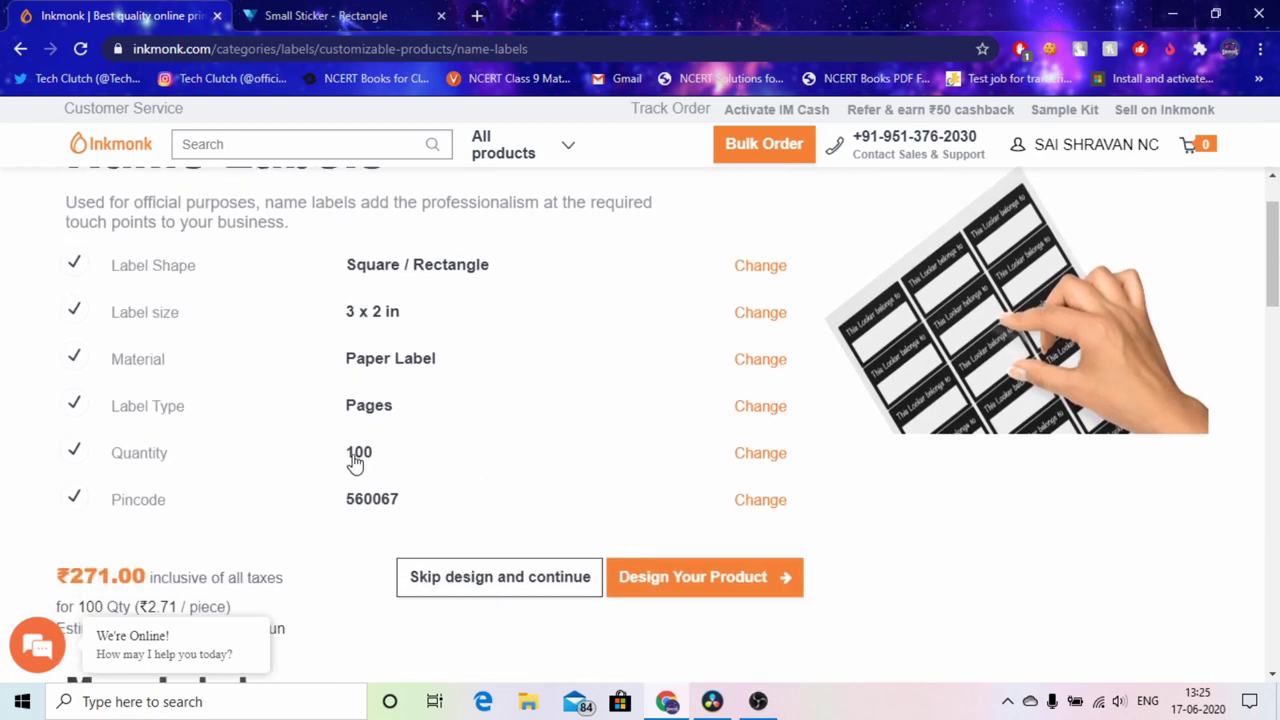
Step: Leave Vistaprint's blank sticker studio without saving, returning to the Custom Stickers page
scroll(268, 453, "down", 1)
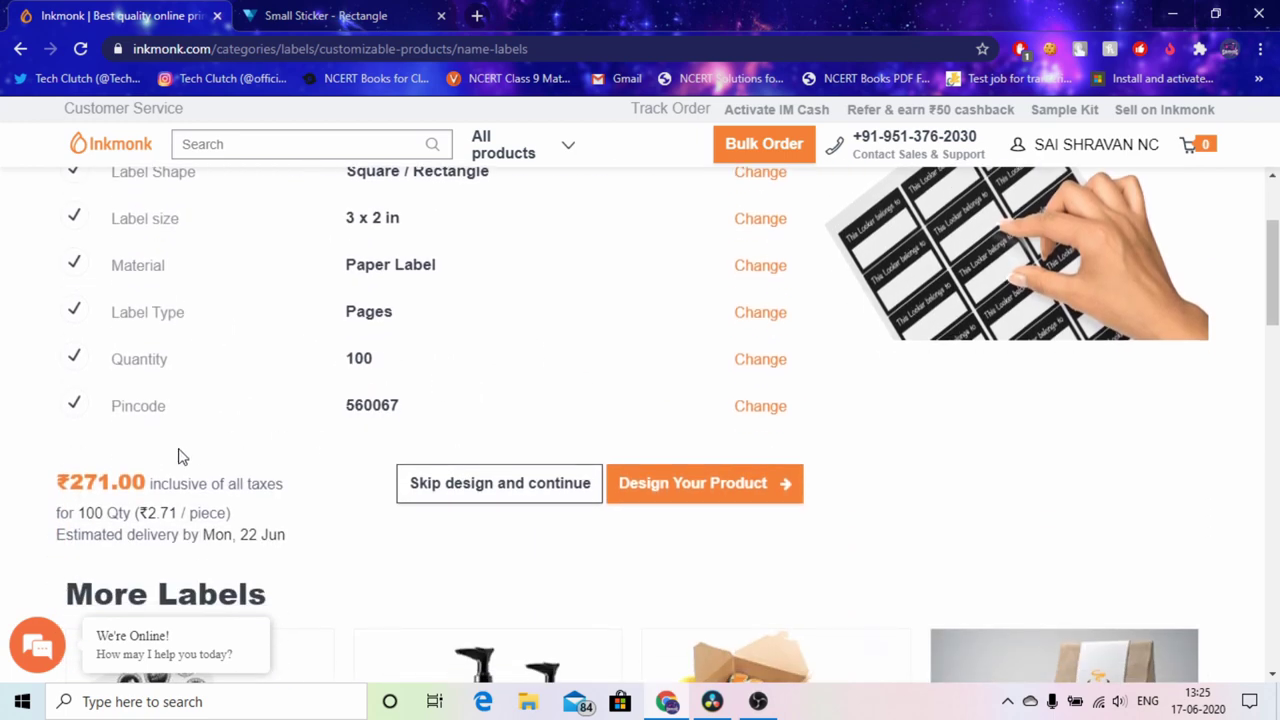
left_click(325, 15)
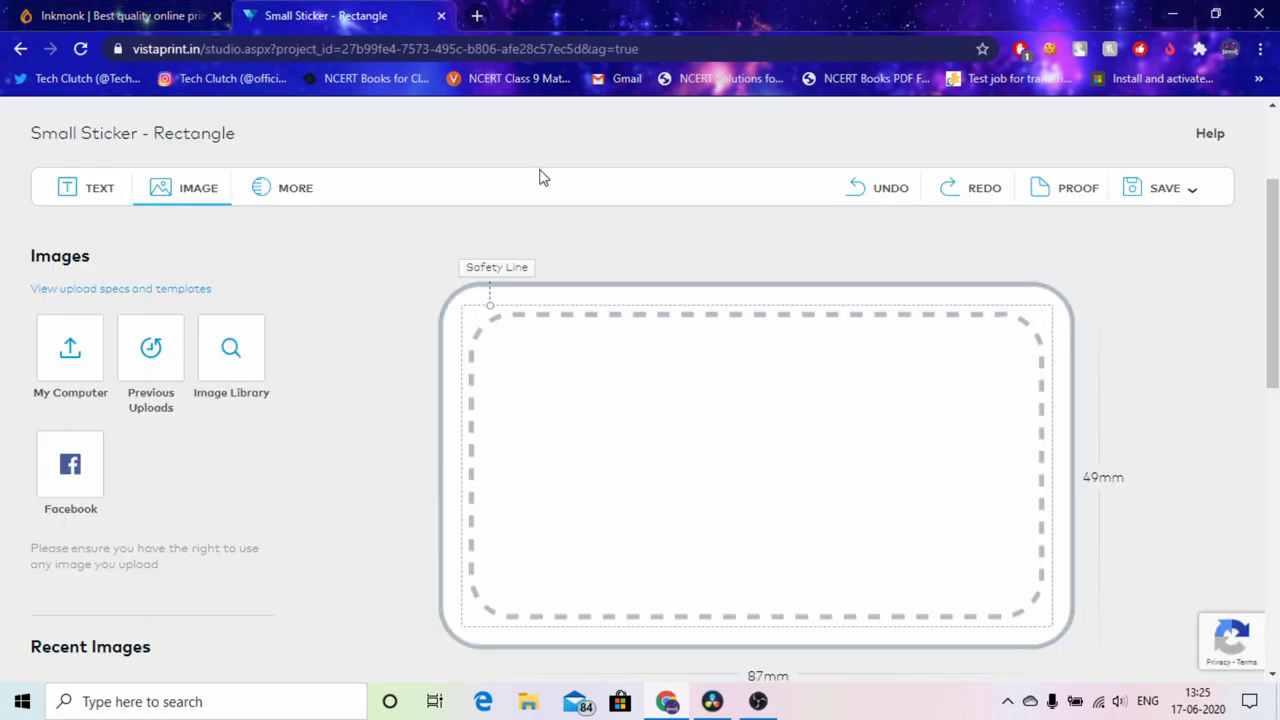
left_click(22, 50)
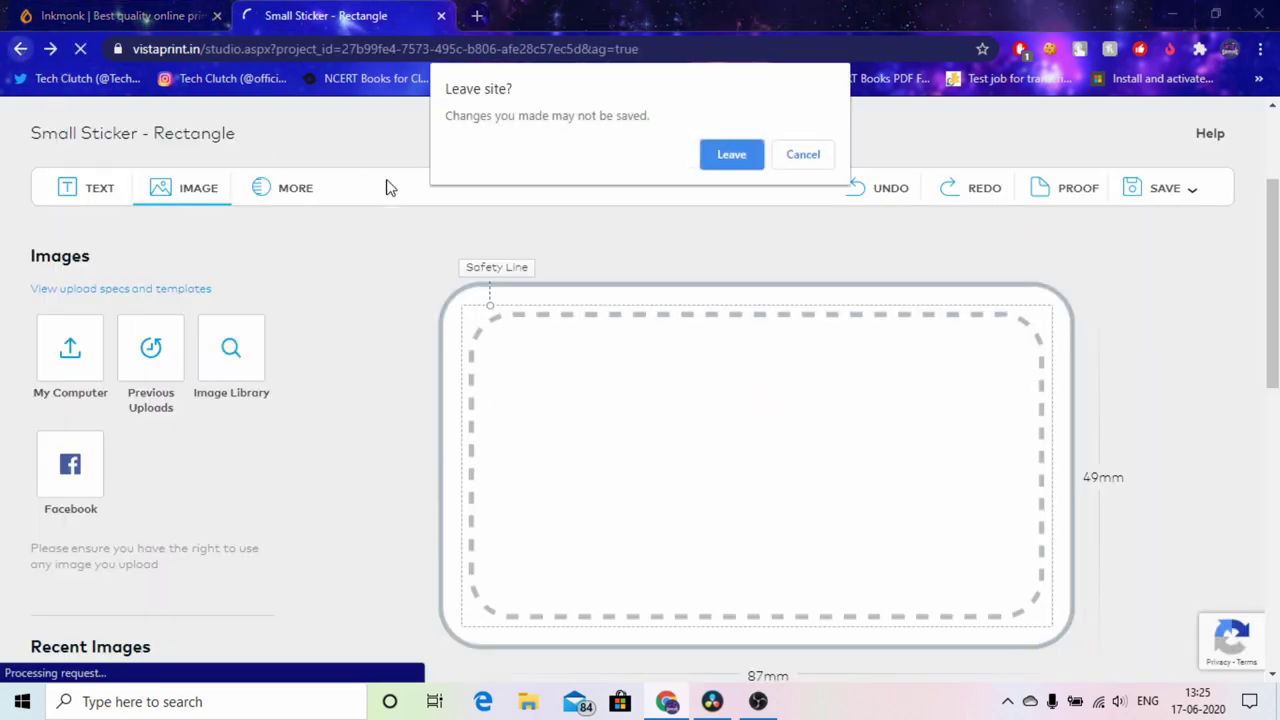
left_click(708, 153)
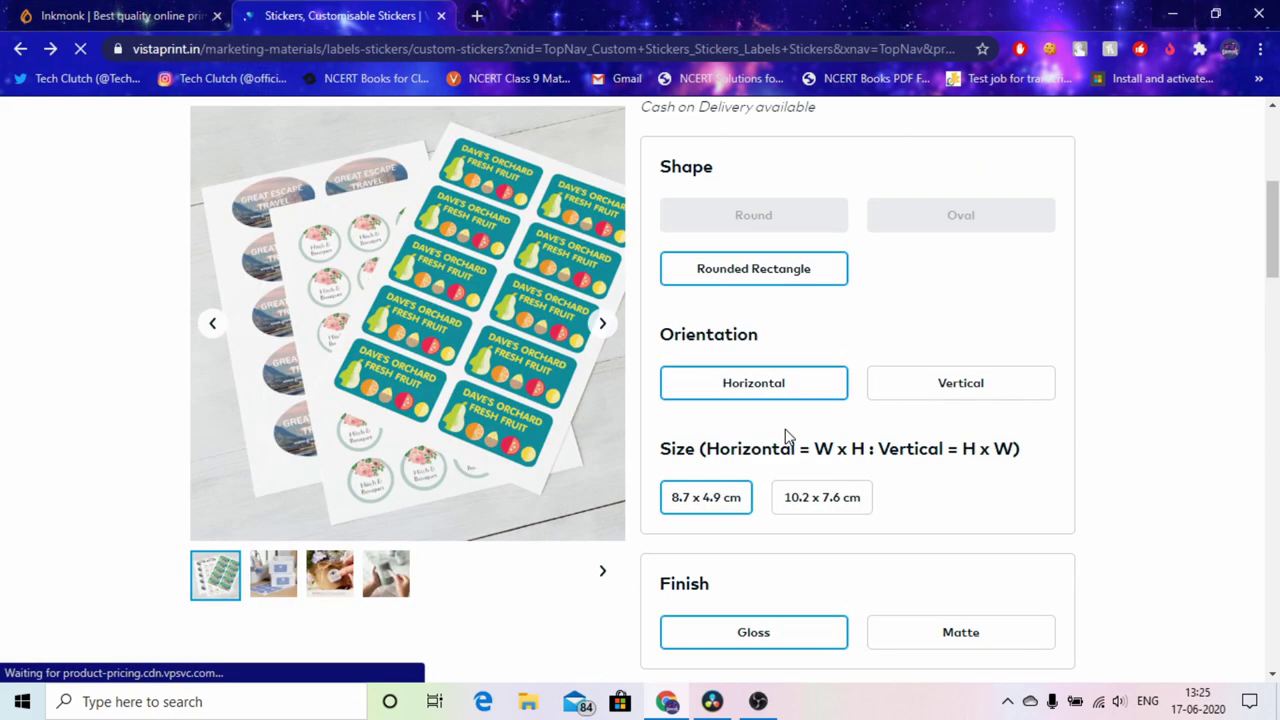
scroll(786, 434, "down", 6)
Step: Review the 3 x 2 in name label options and open the blank Front design canvas
left_click(197, 28)
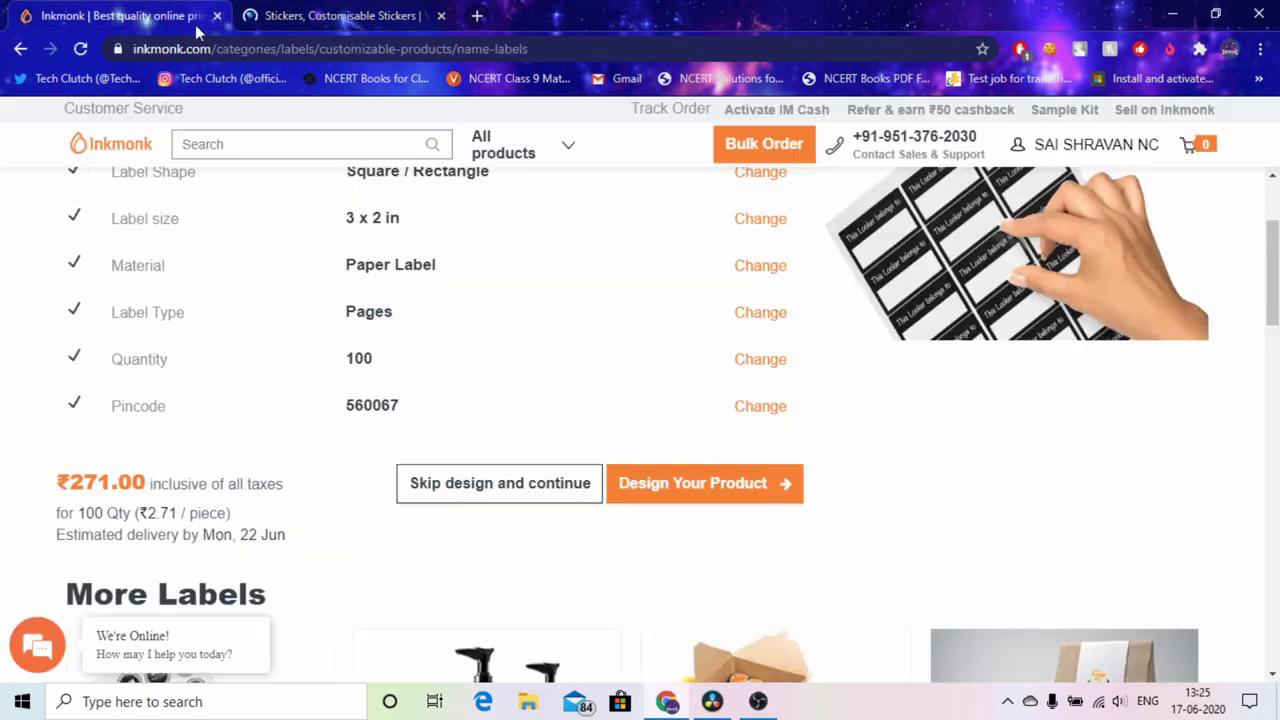
scroll(571, 426, "down", 1)
scroll(470, 470, "up", 2)
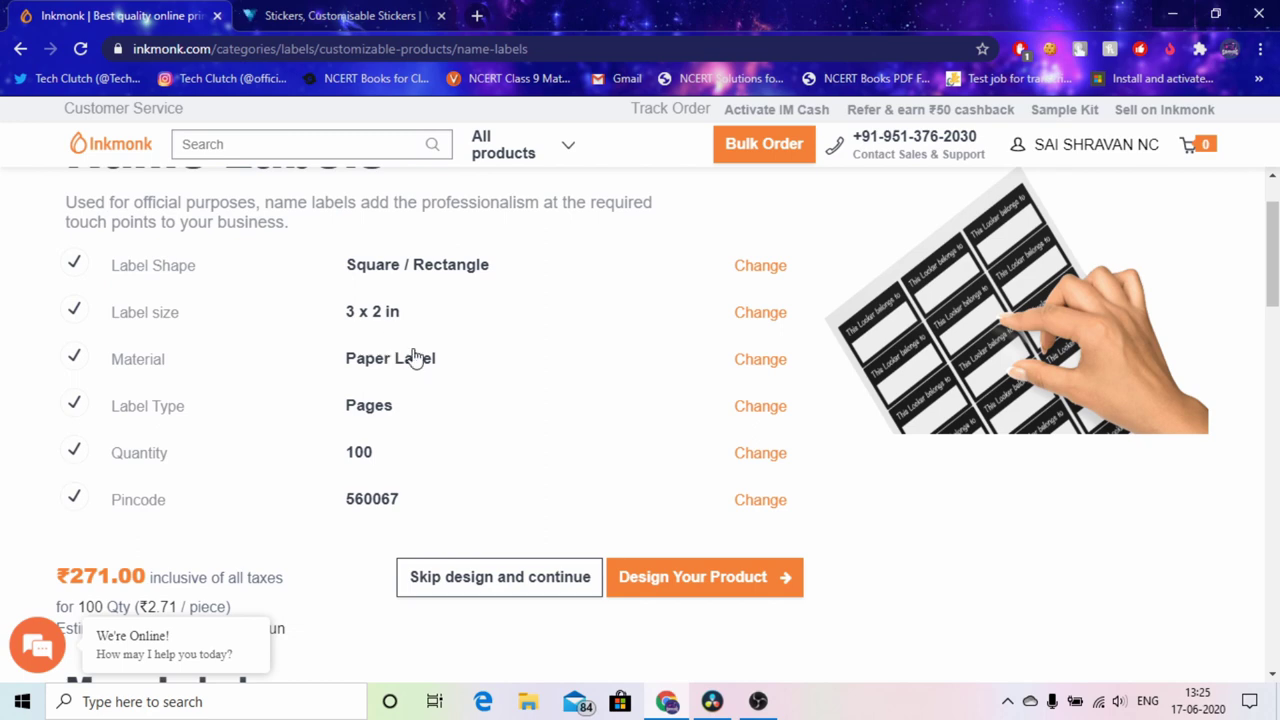
scroll(460, 378, "down", 3)
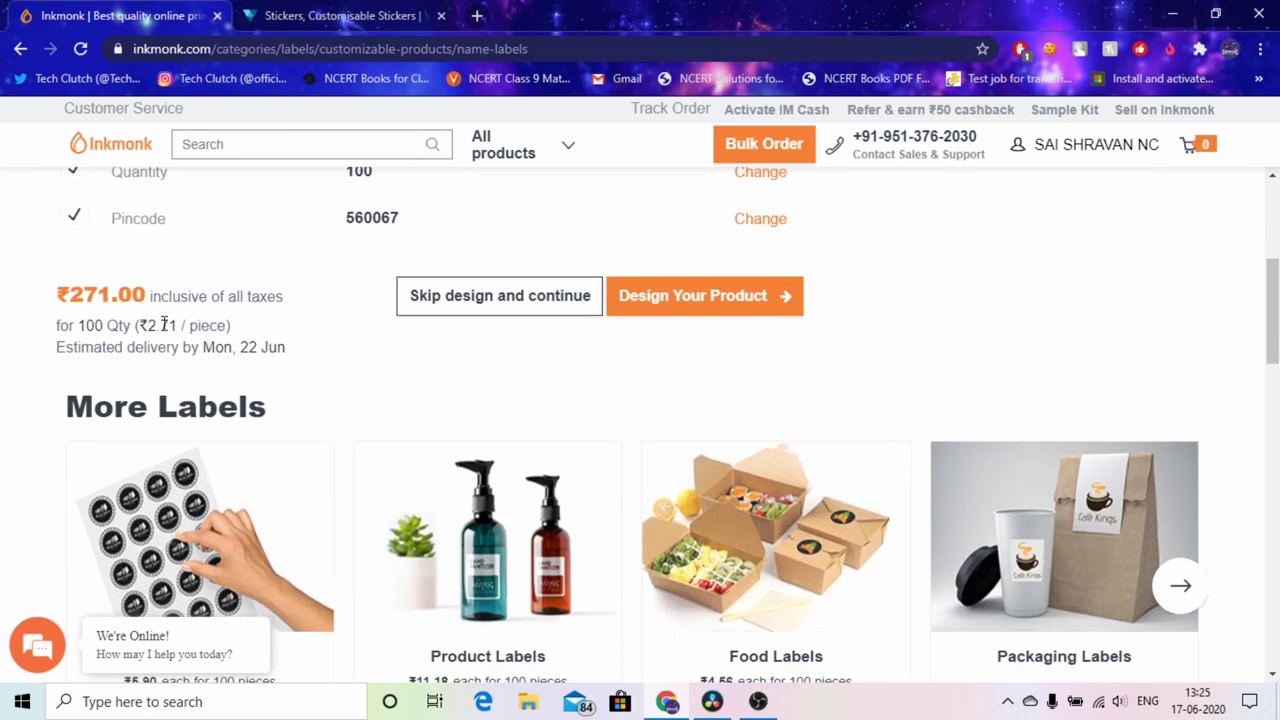
scroll(613, 392, "up", 1)
scroll(560, 450, "up", 2)
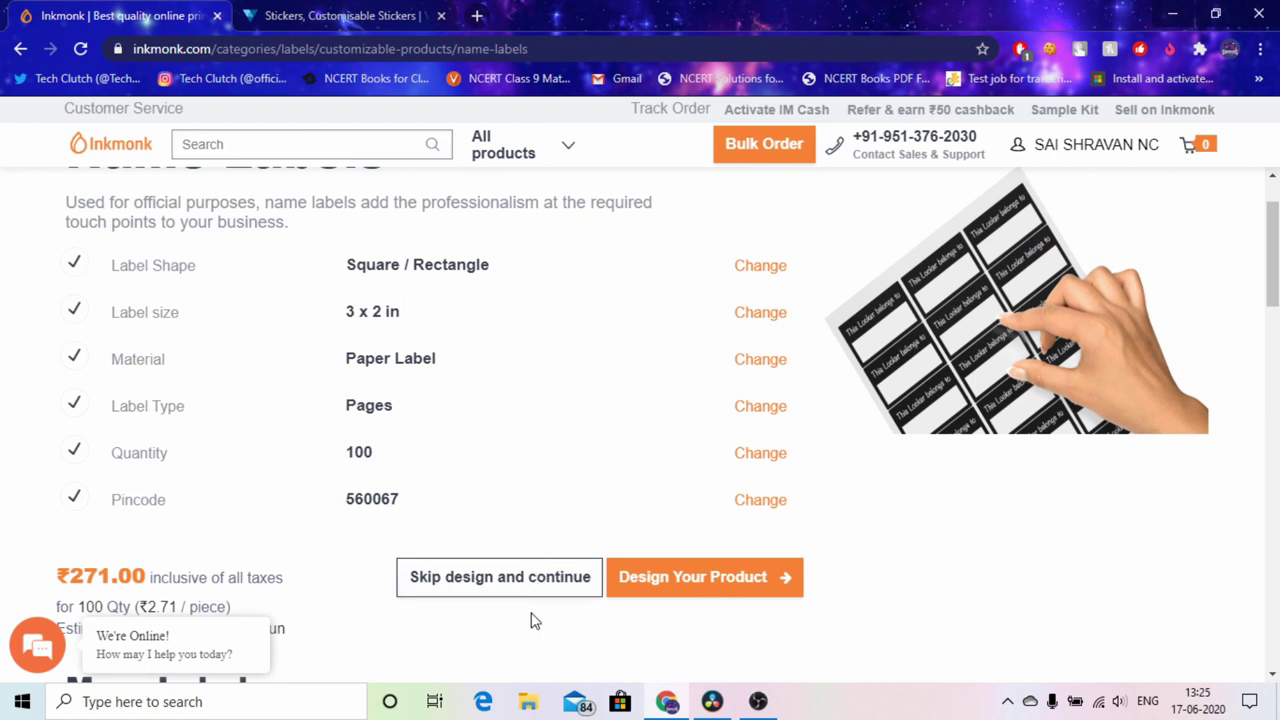
left_click(640, 596)
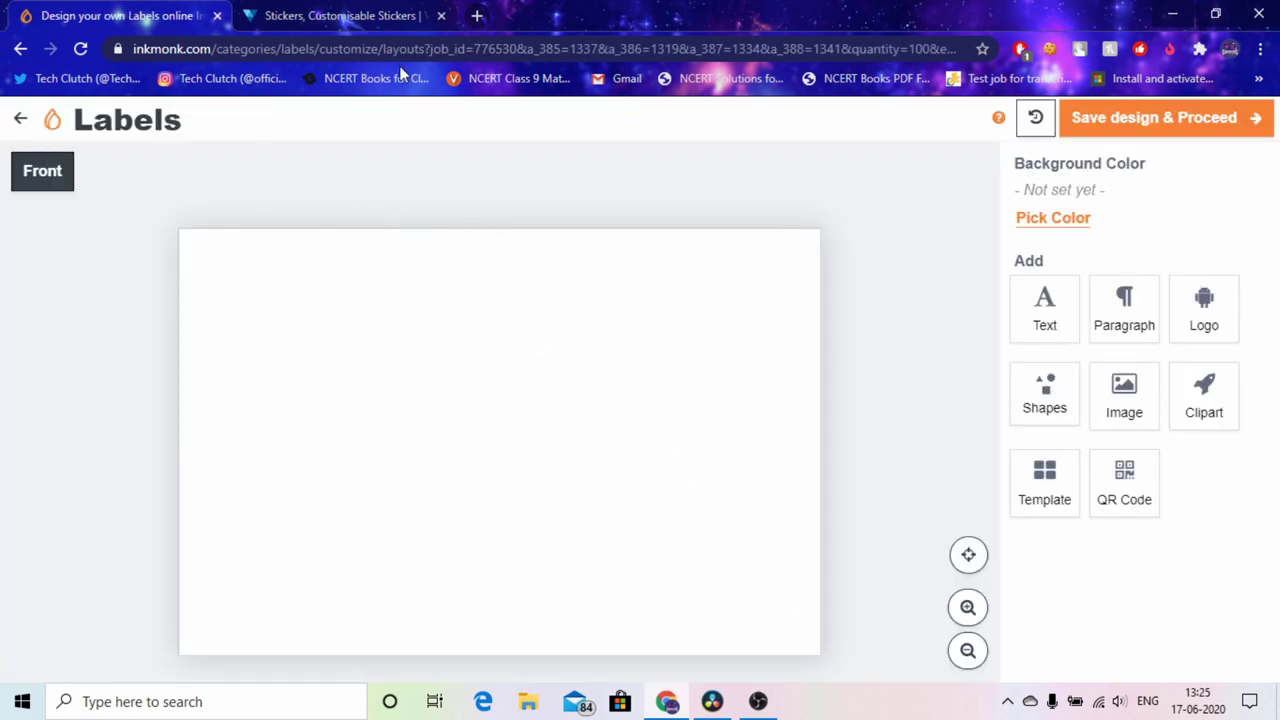
left_click(370, 10)
Step: Place the first saved design file, the Name/Class/Subject JPG, on the Front canvas
key("ctrl+shift+Tab")
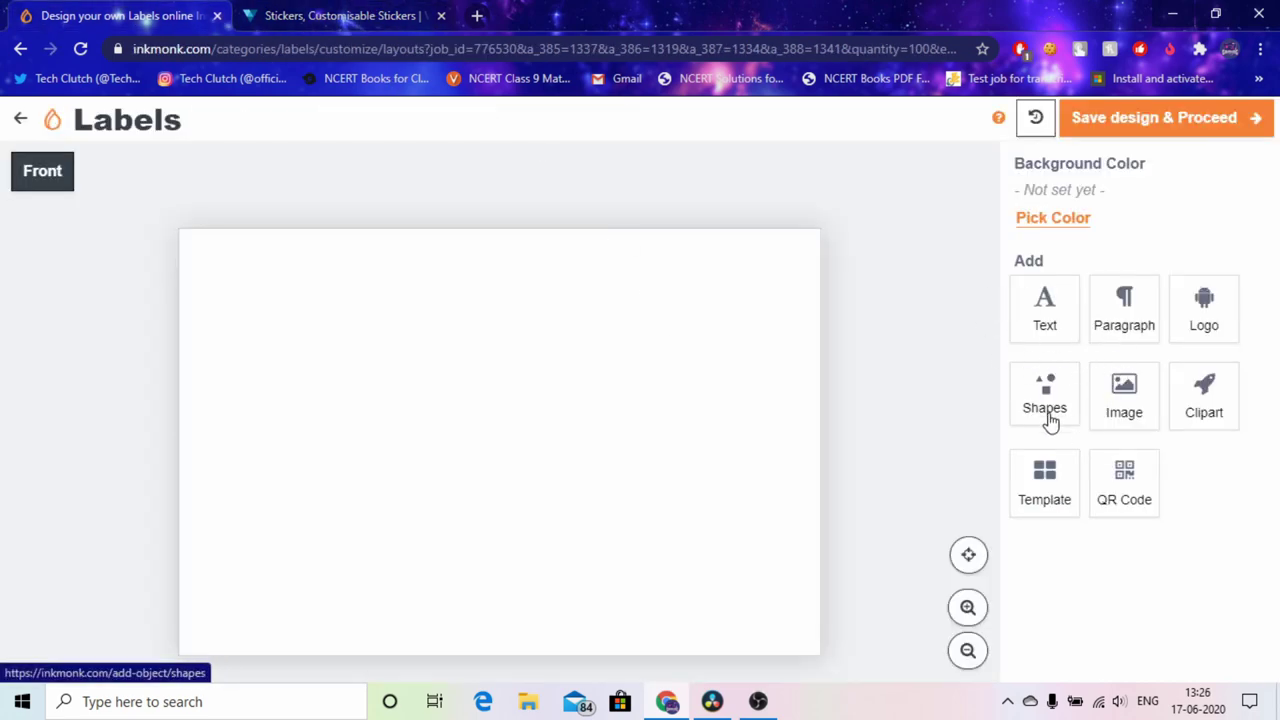
left_click(414, 10)
left_click(143, 14)
left_click(1205, 320)
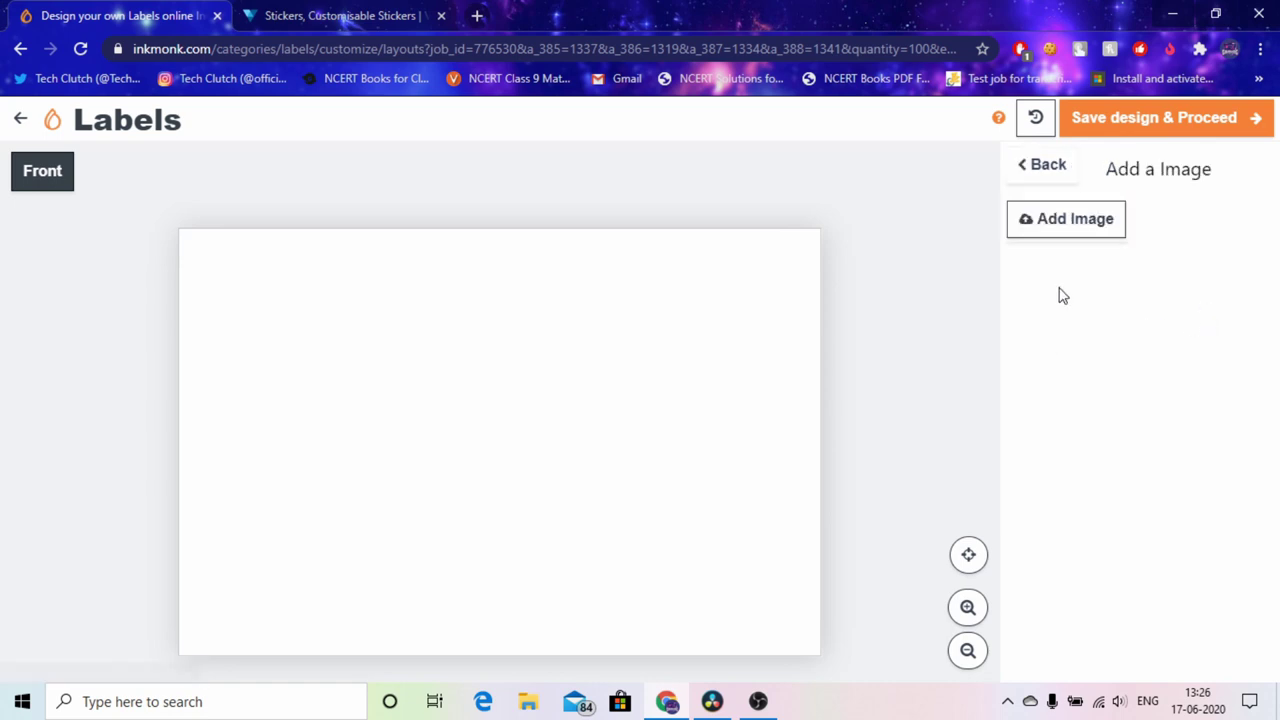
left_click(1038, 172)
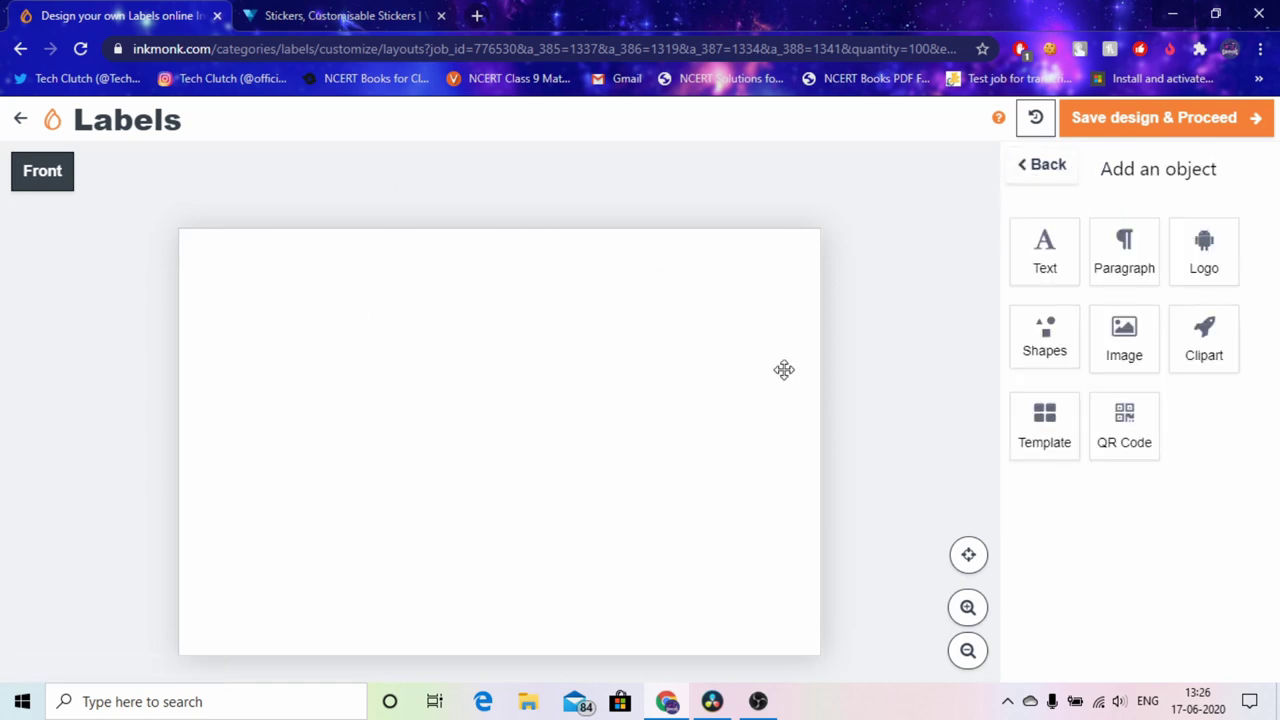
left_click(1110, 362)
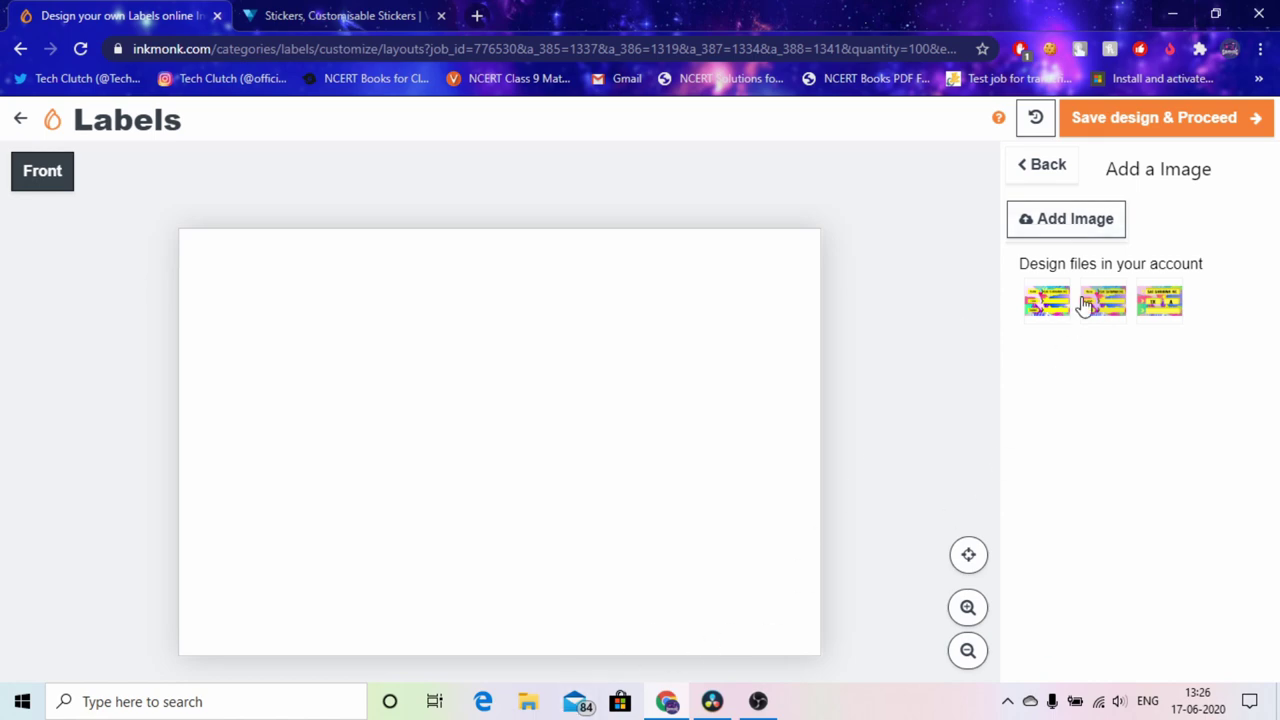
left_click(1050, 305)
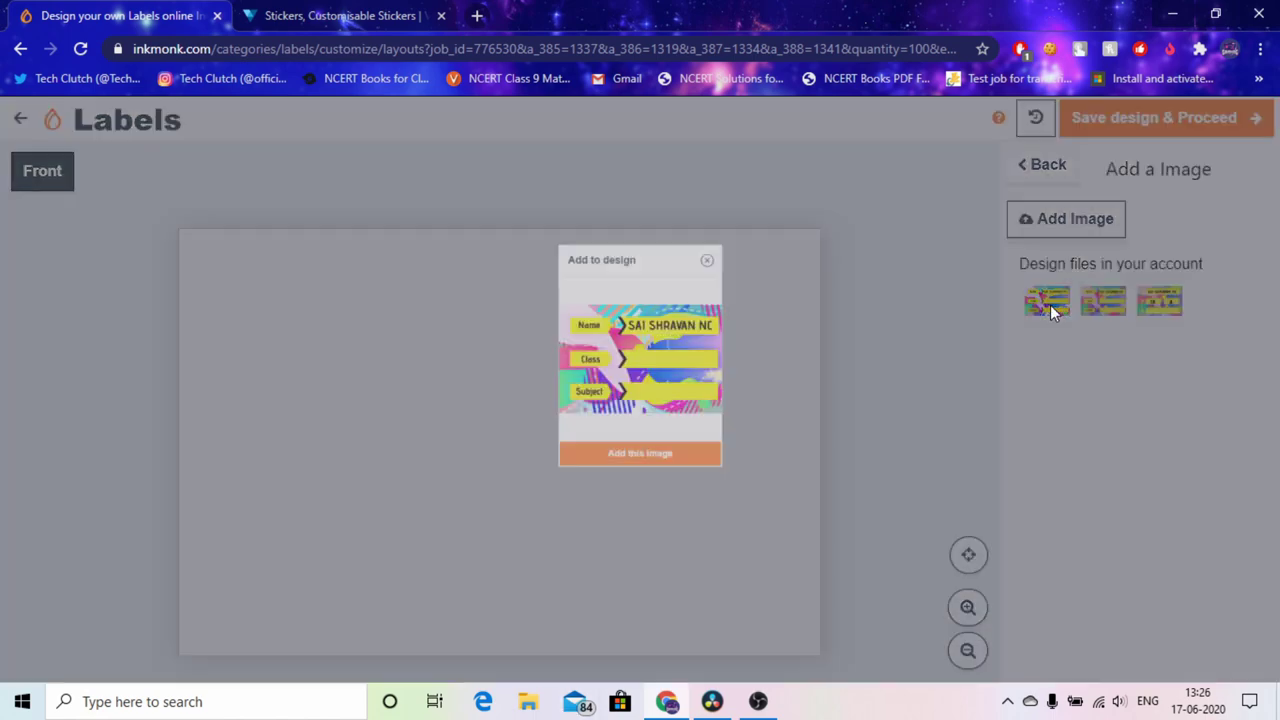
left_click(697, 520)
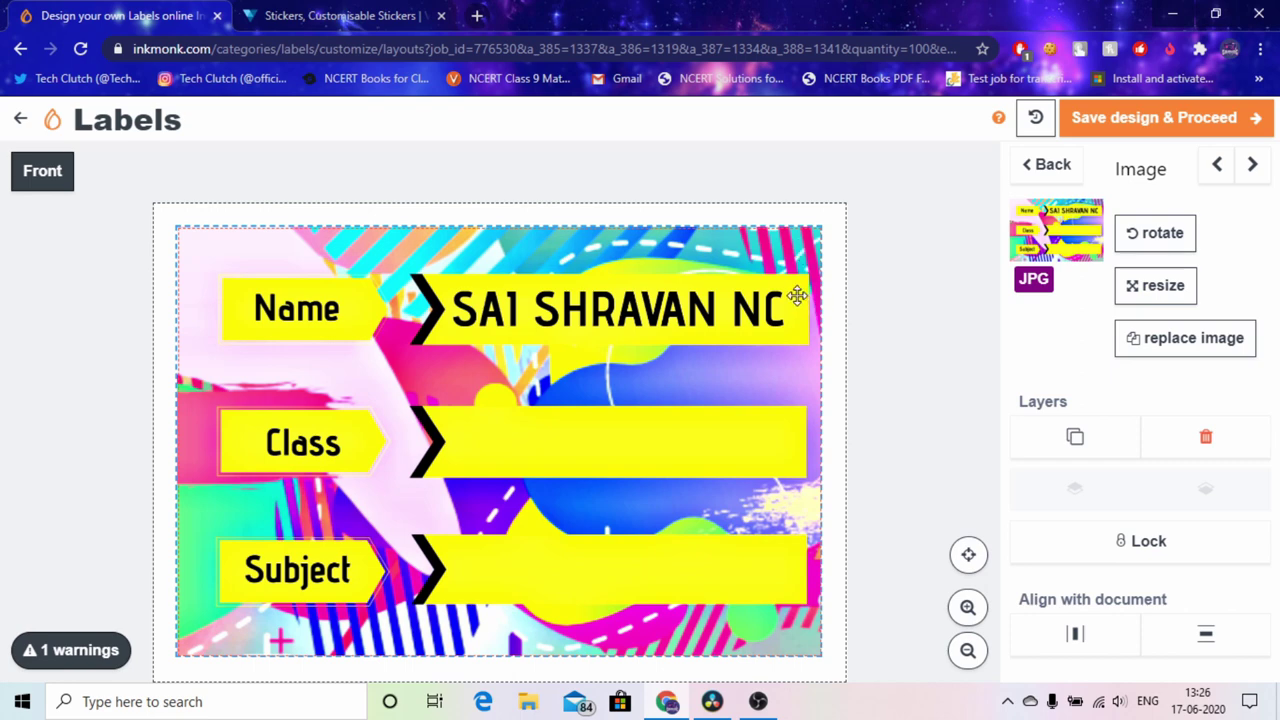
left_click(340, 15)
Step: Save the label design and proceed to Confirm & Add to Cart at ₹271.00
left_click(180, 10)
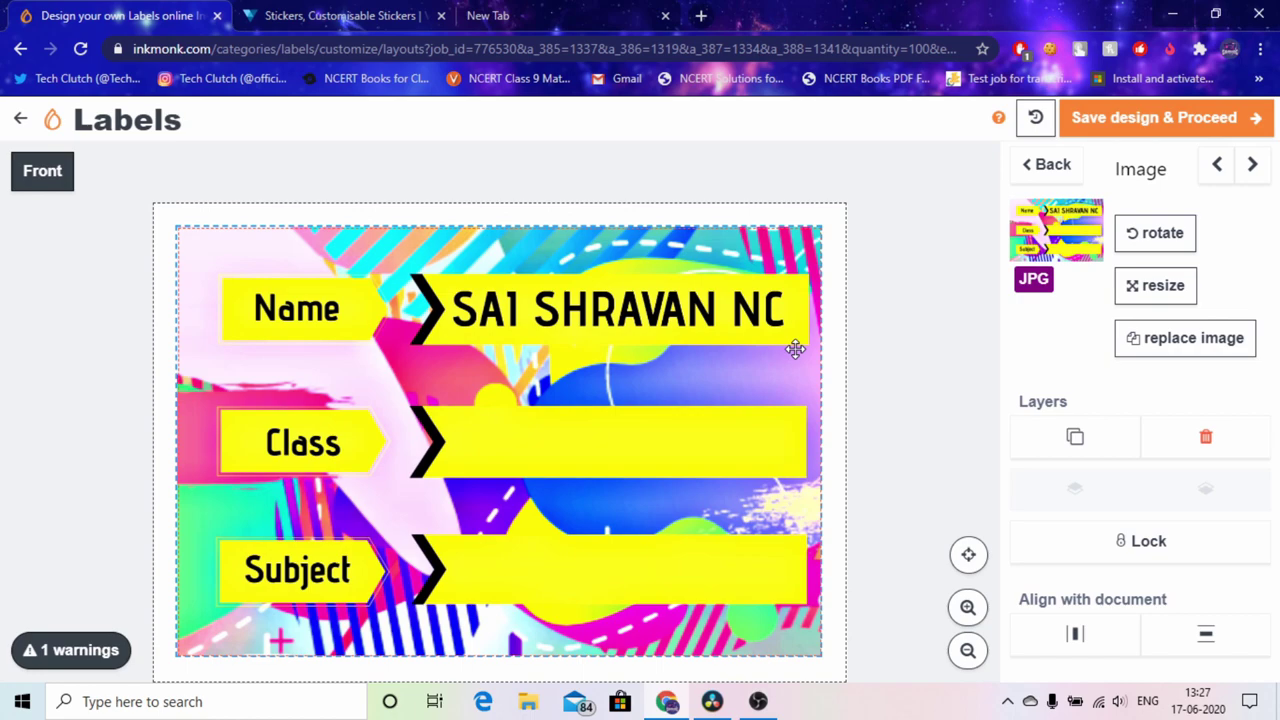
left_click(758, 701)
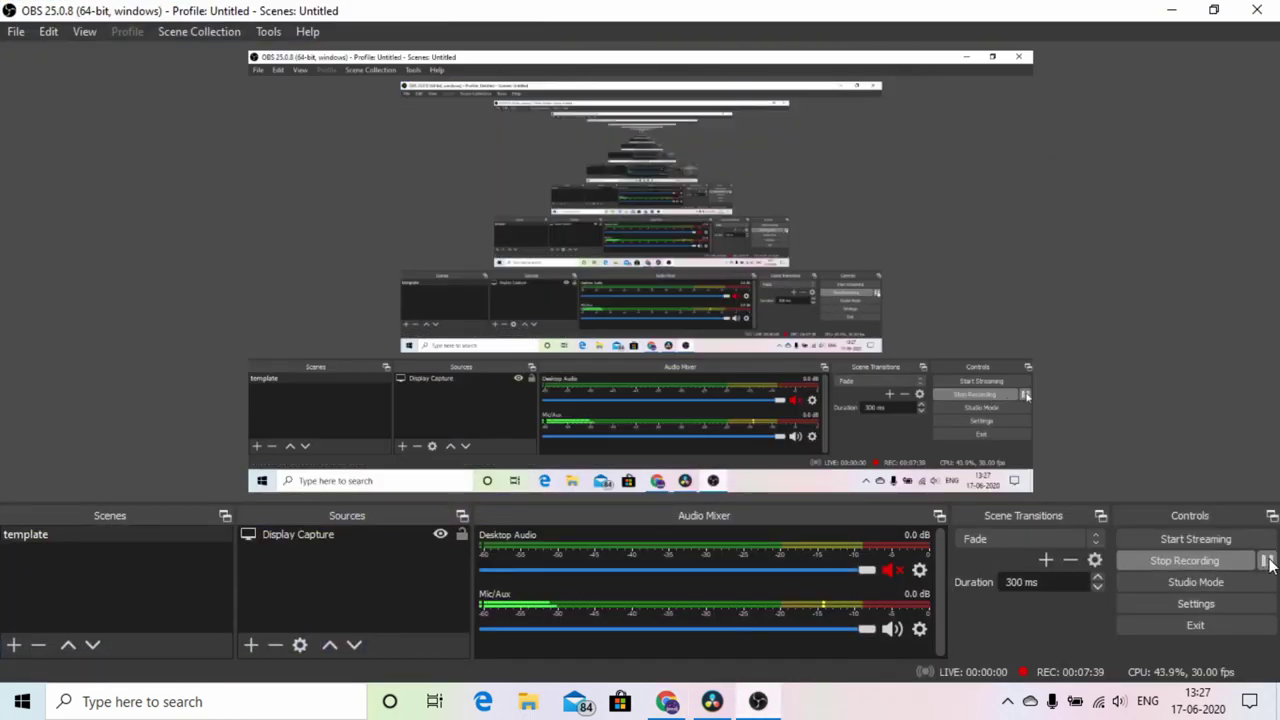
left_click(1170, 10)
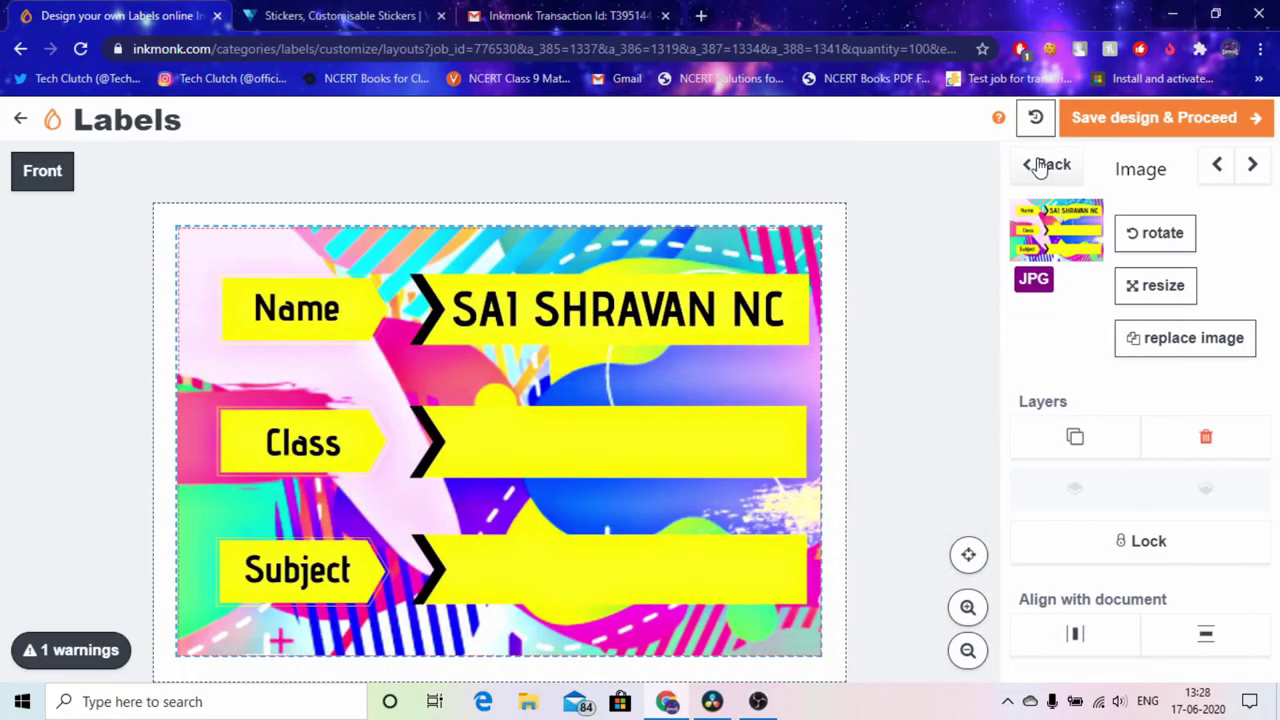
left_click(1103, 120)
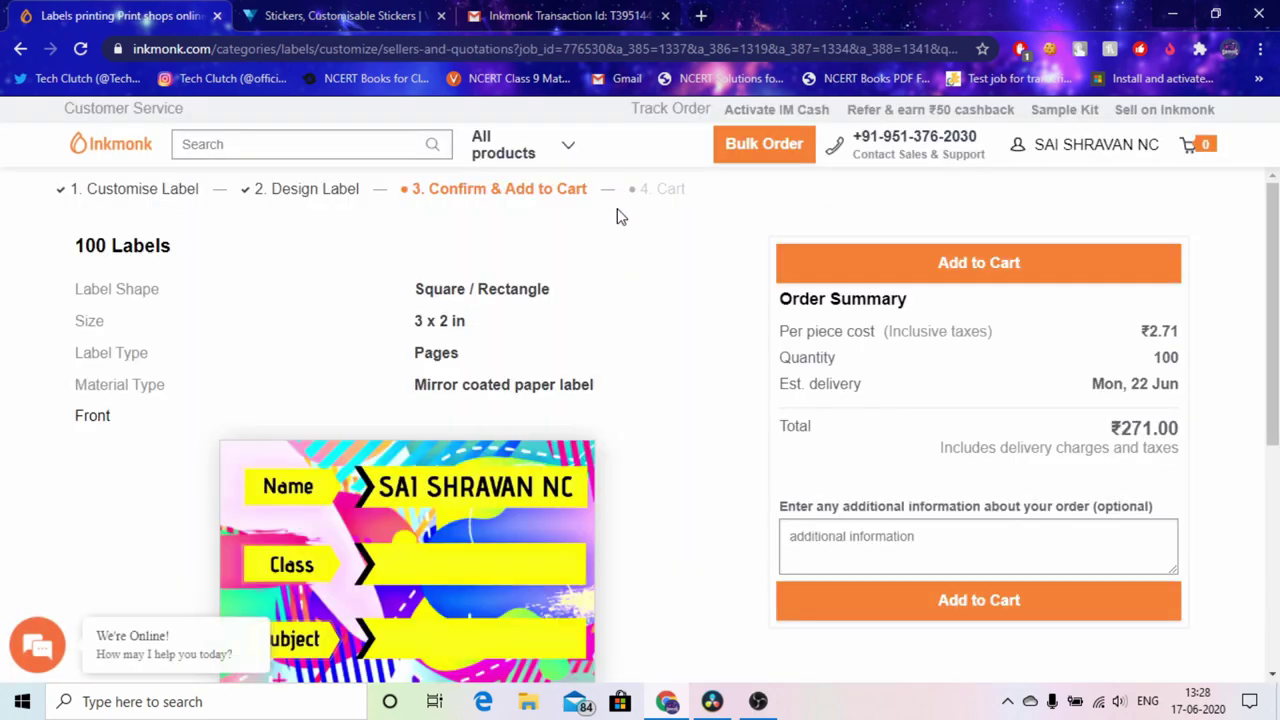
Step: Review the order summary: 100 labels at ₹2.71 each, ₹271.00, delivery Mon, 22 Jun
scroll(643, 280, "down", 2)
scroll(645, 283, "up", 3)
scroll(178, 370, "down", 1)
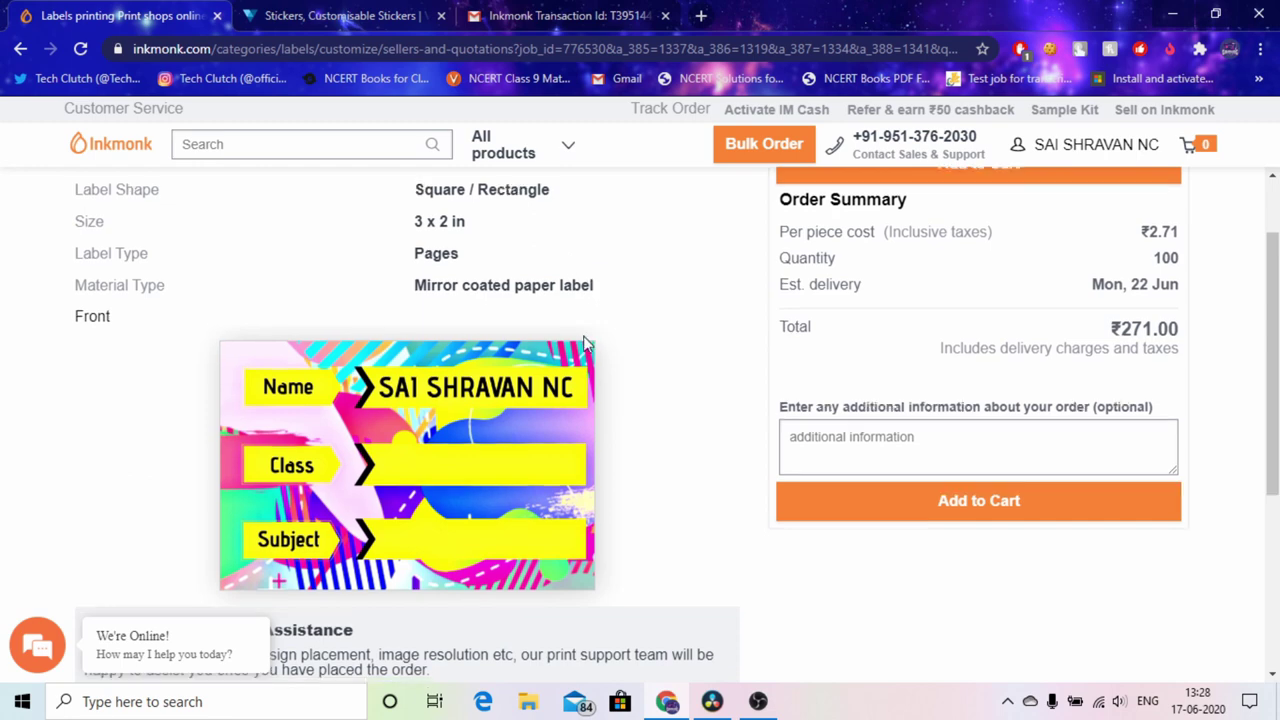
scroll(866, 391, "down", 2)
scroll(940, 395, "up", 2)
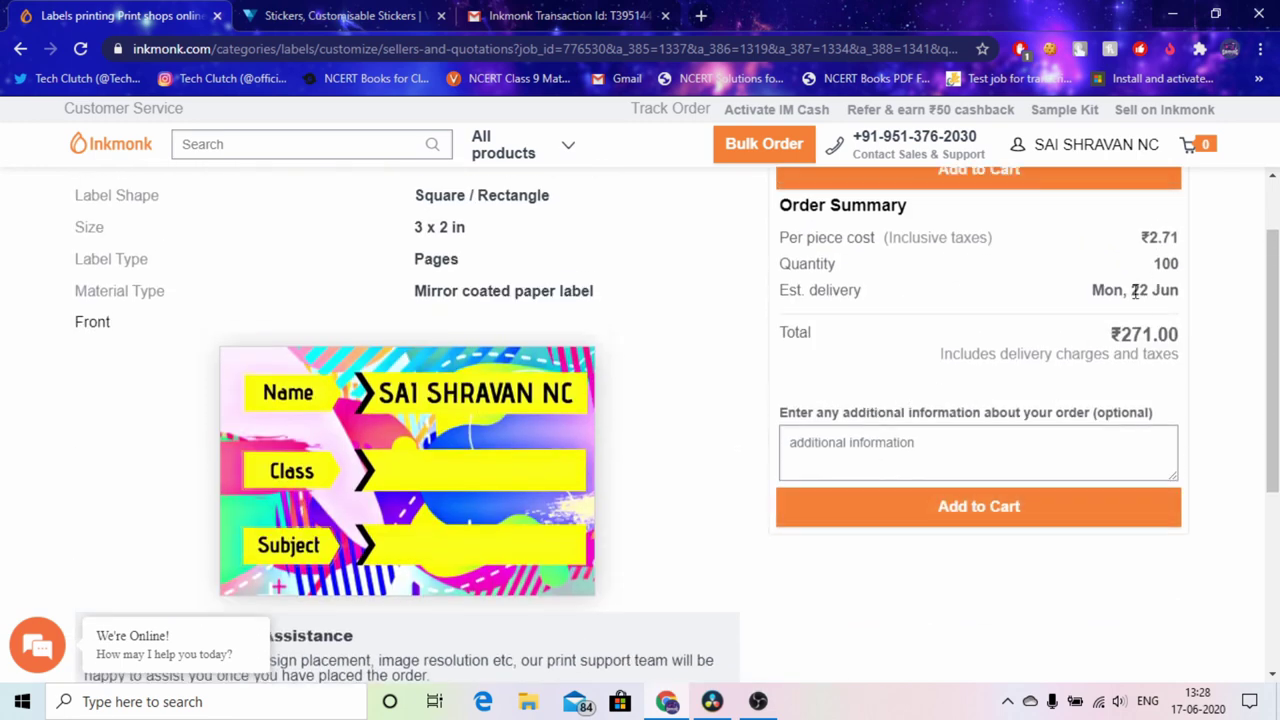
scroll(1006, 417, "up", 1)
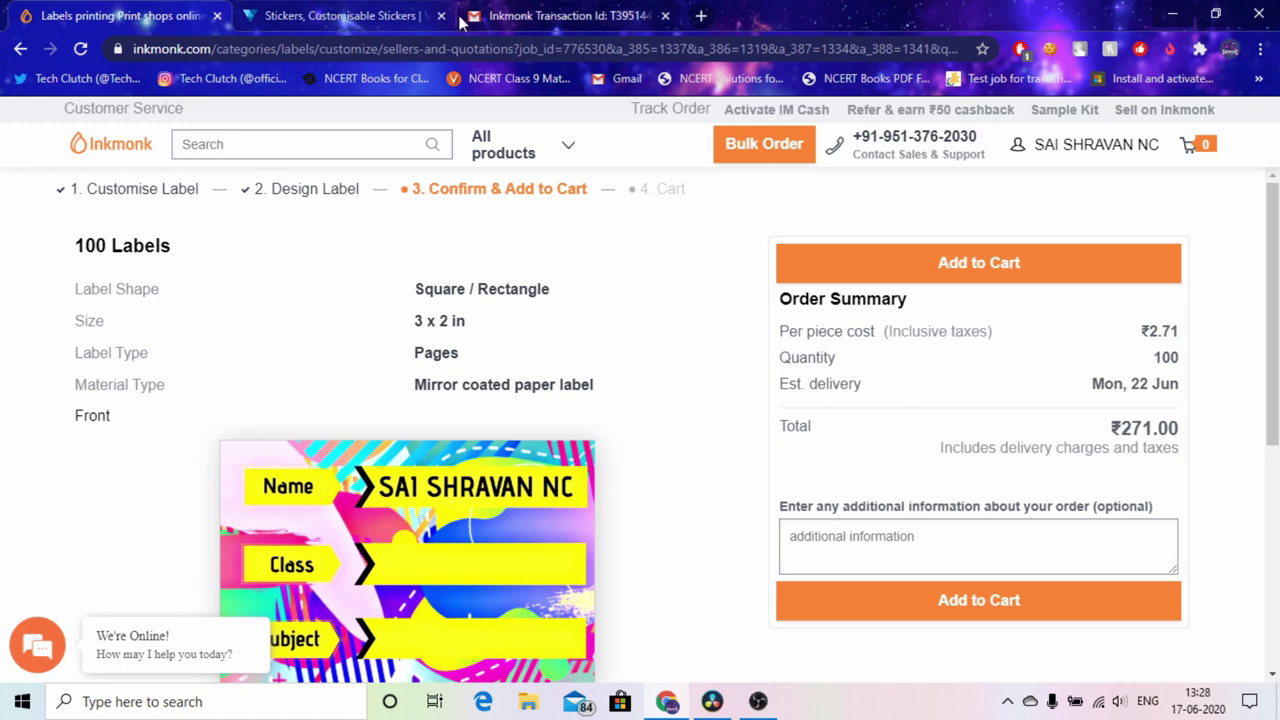
left_click(487, 12)
Step: Read through the Gmail confirmation email's order summary for 100 Labels at Rs. 271.00
scroll(675, 357, "down", 2)
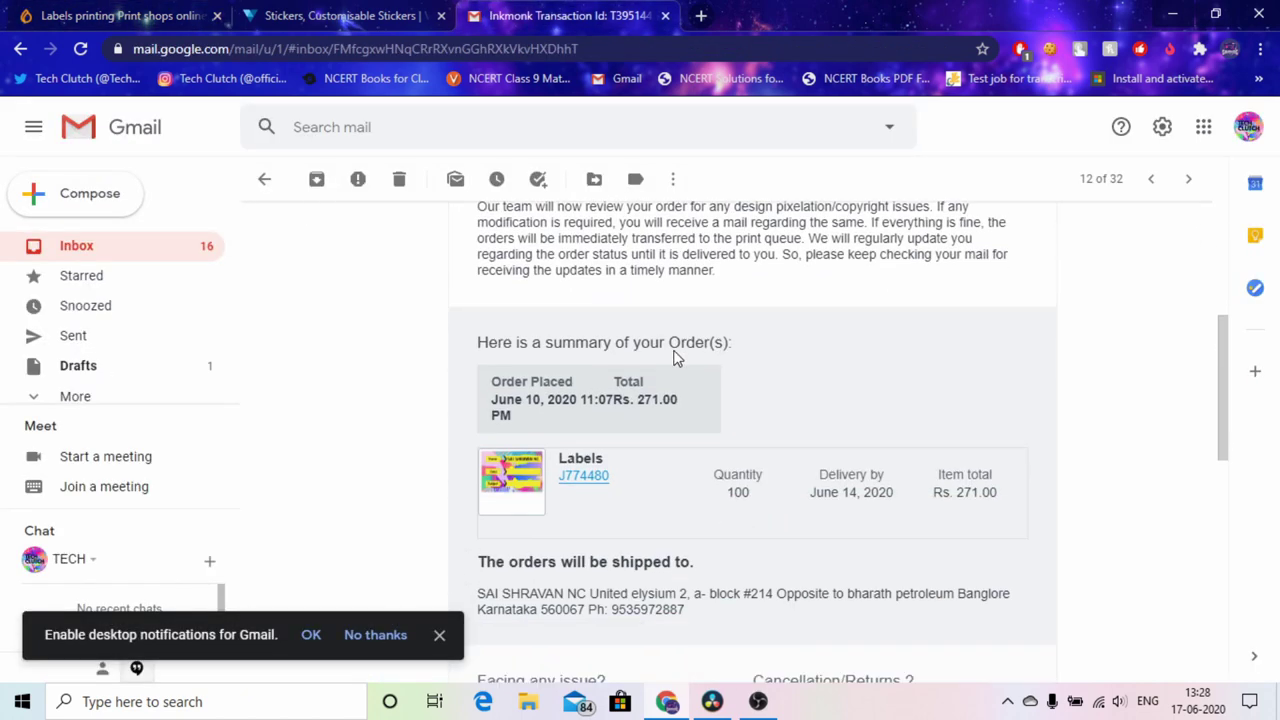
scroll(675, 350, "up", 2)
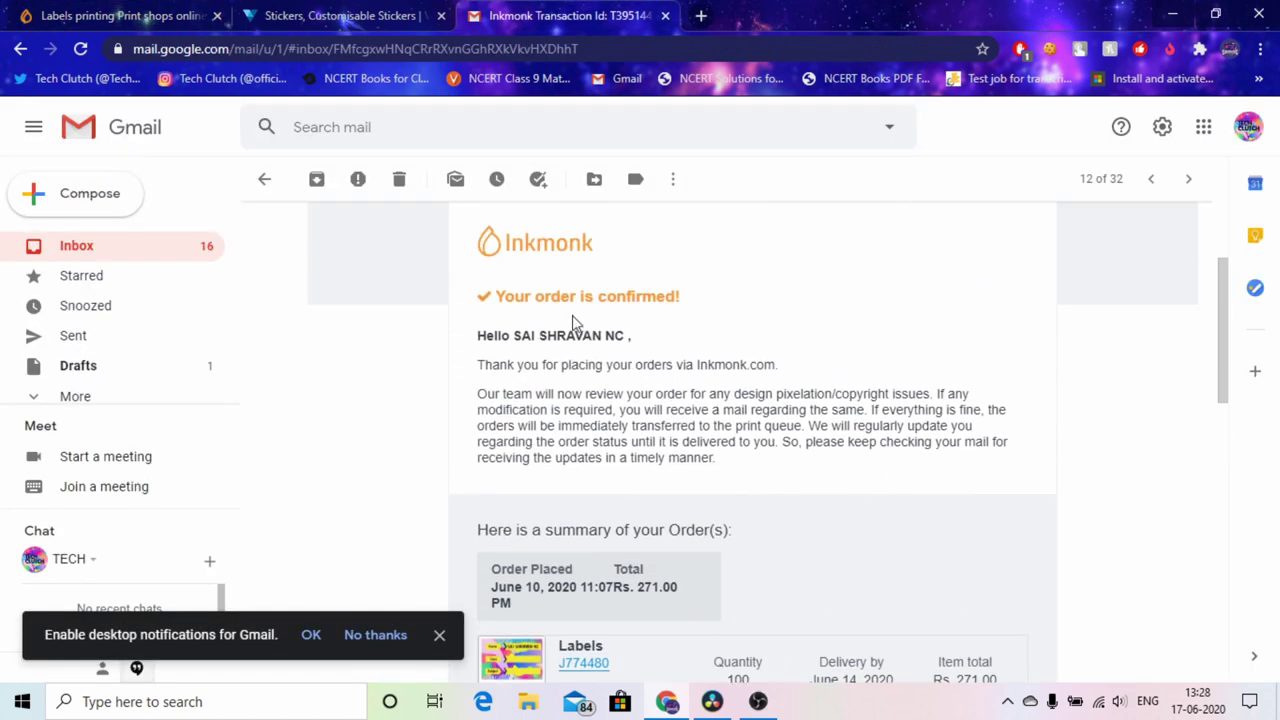
scroll(751, 295, "up", 2)
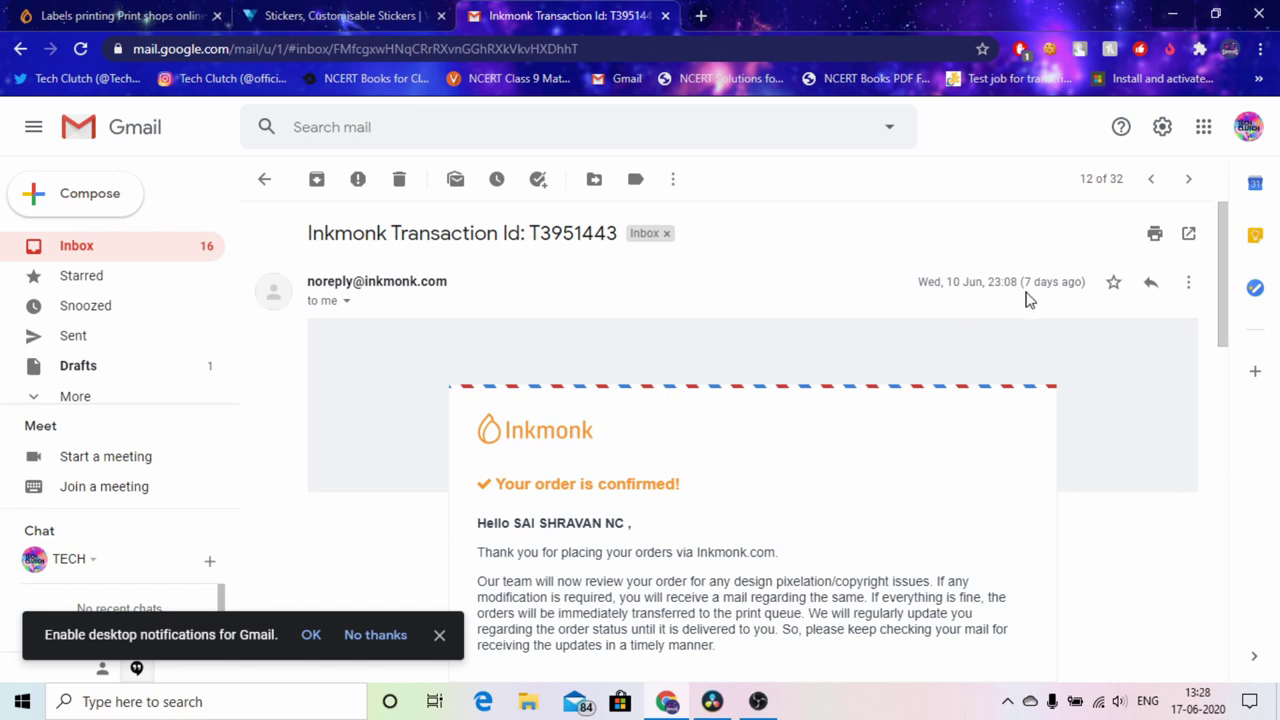
scroll(835, 423, "down", 2)
scroll(630, 367, "down", 1)
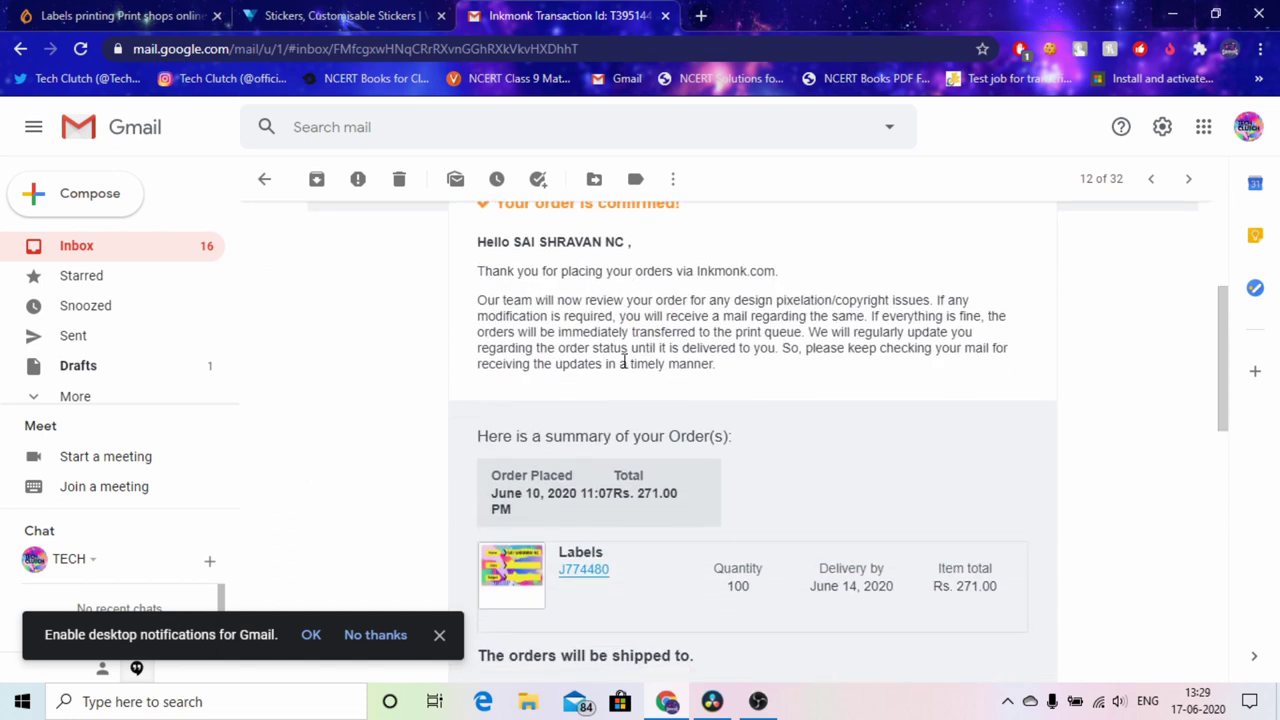
scroll(630, 367, "up", 1)
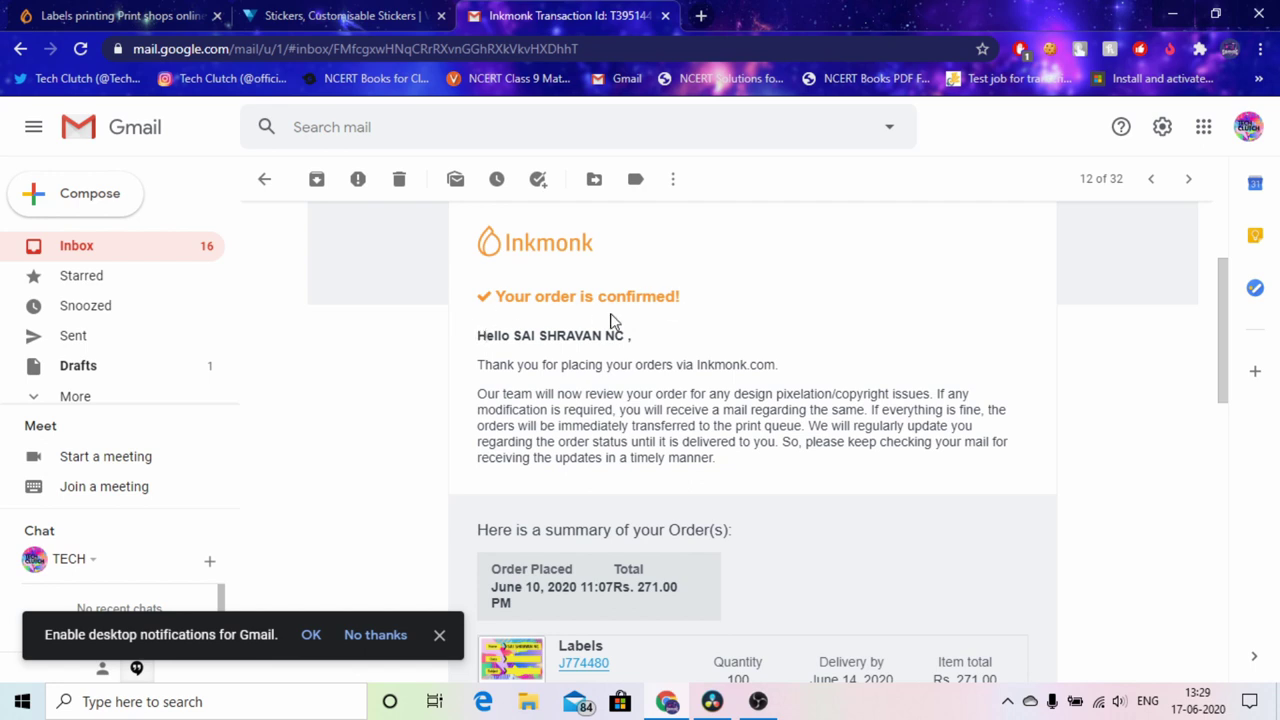
scroll(767, 372, "down", 1)
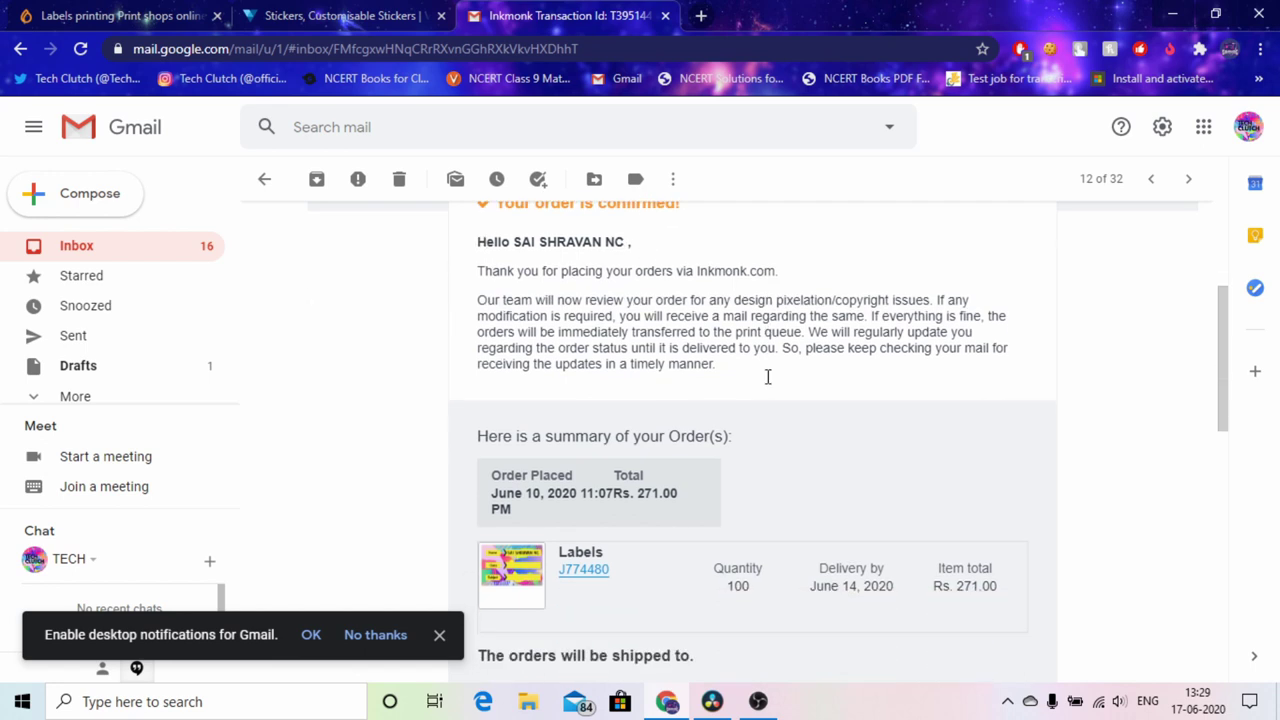
scroll(680, 320, "down", 1)
scroll(672, 341, "down", 2)
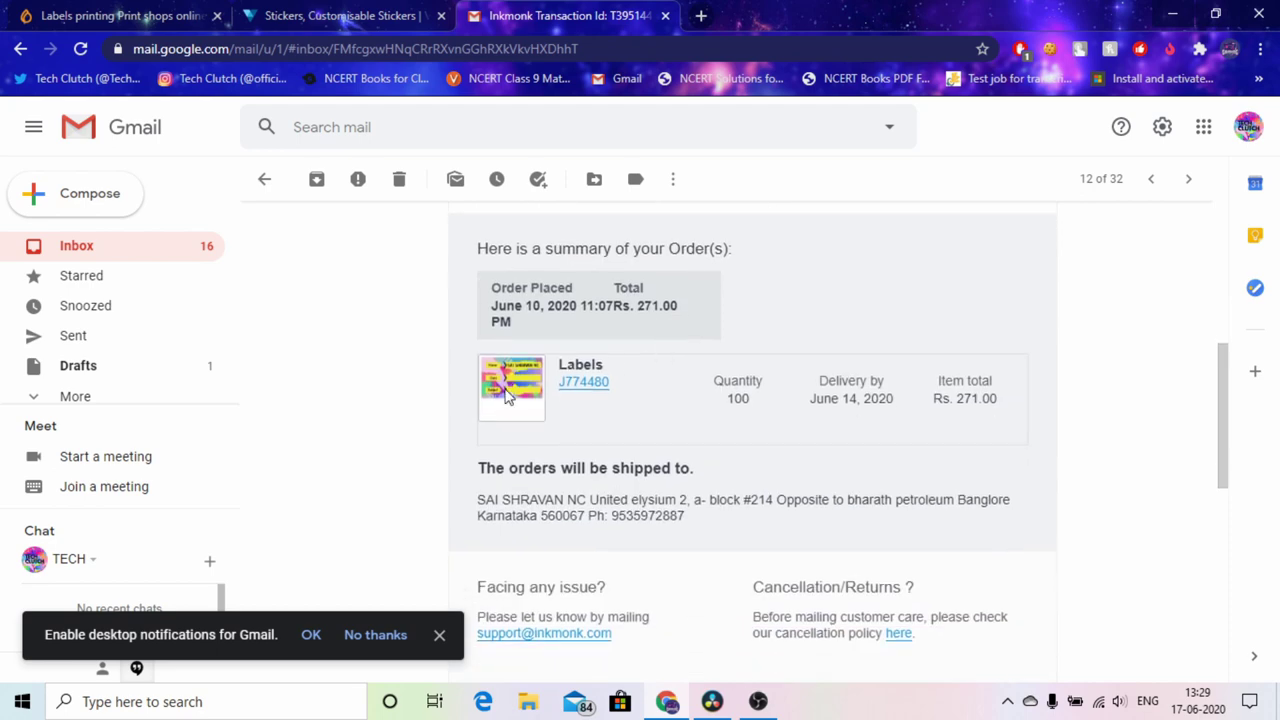
scroll(585, 366, "up", 2)
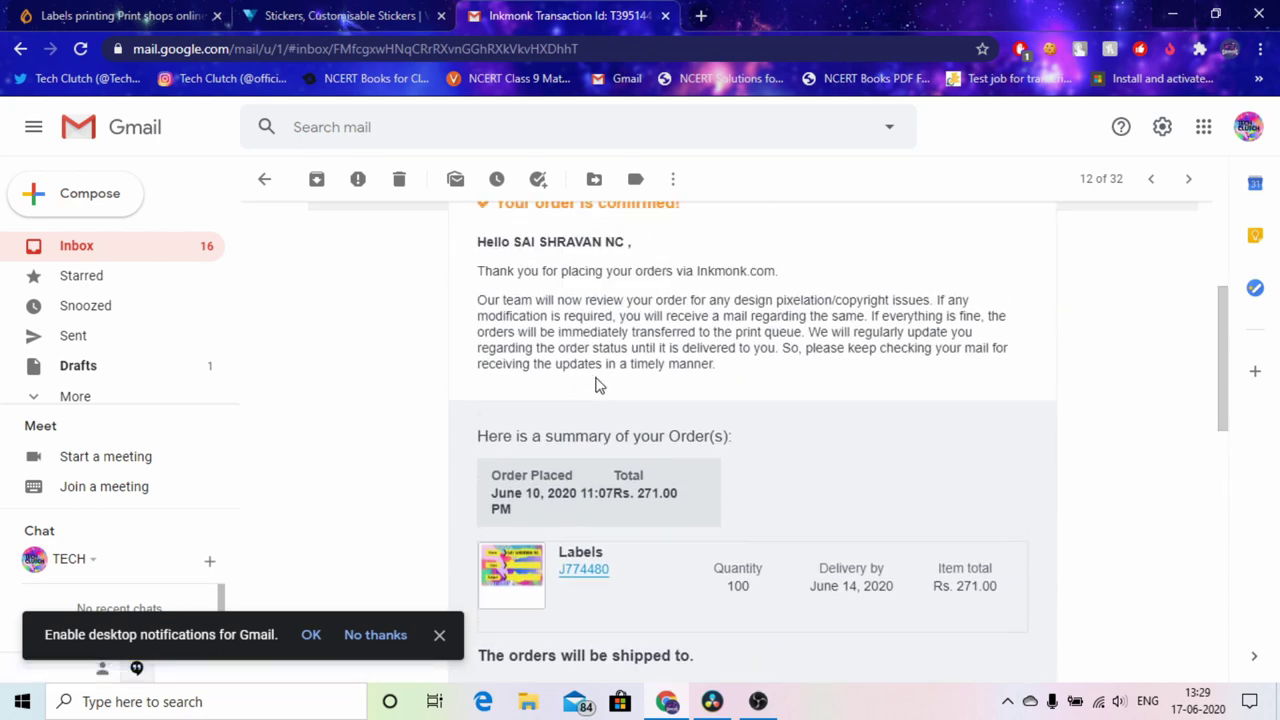
scroll(597, 378, "down", 3)
scroll(614, 400, "up", 2)
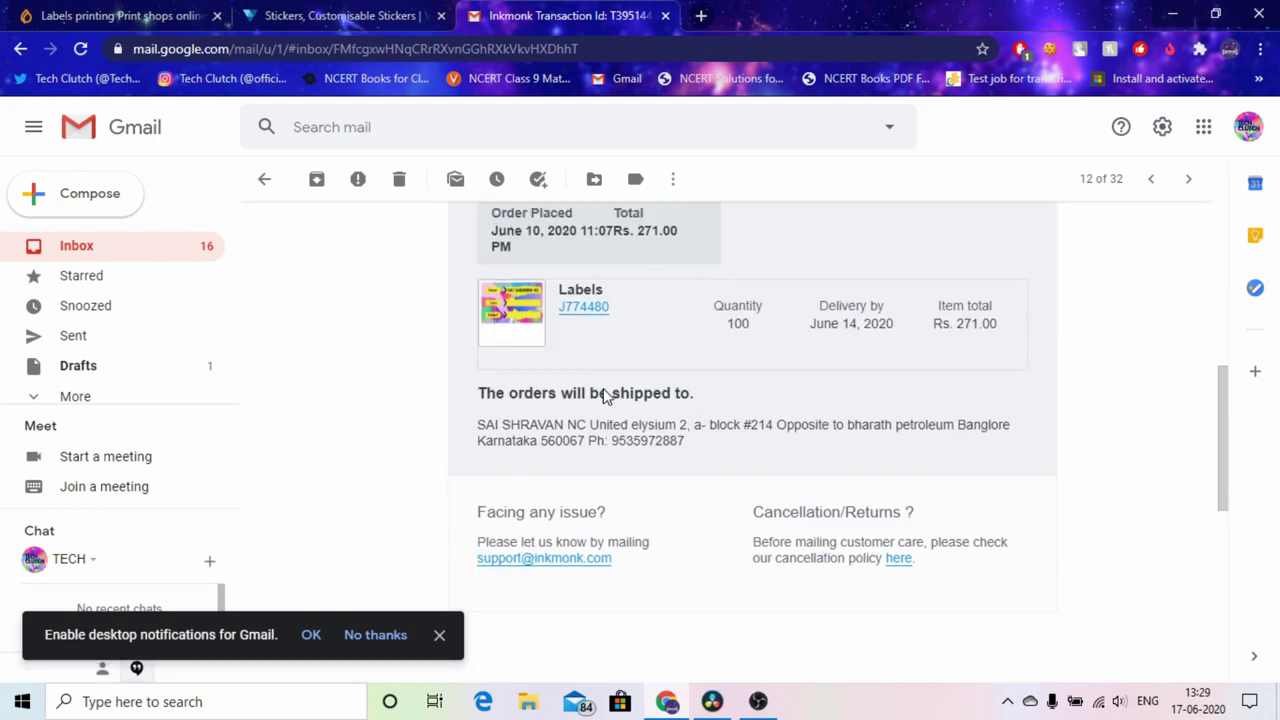
scroll(612, 366, "up", 3)
scroll(609, 371, "down", 3)
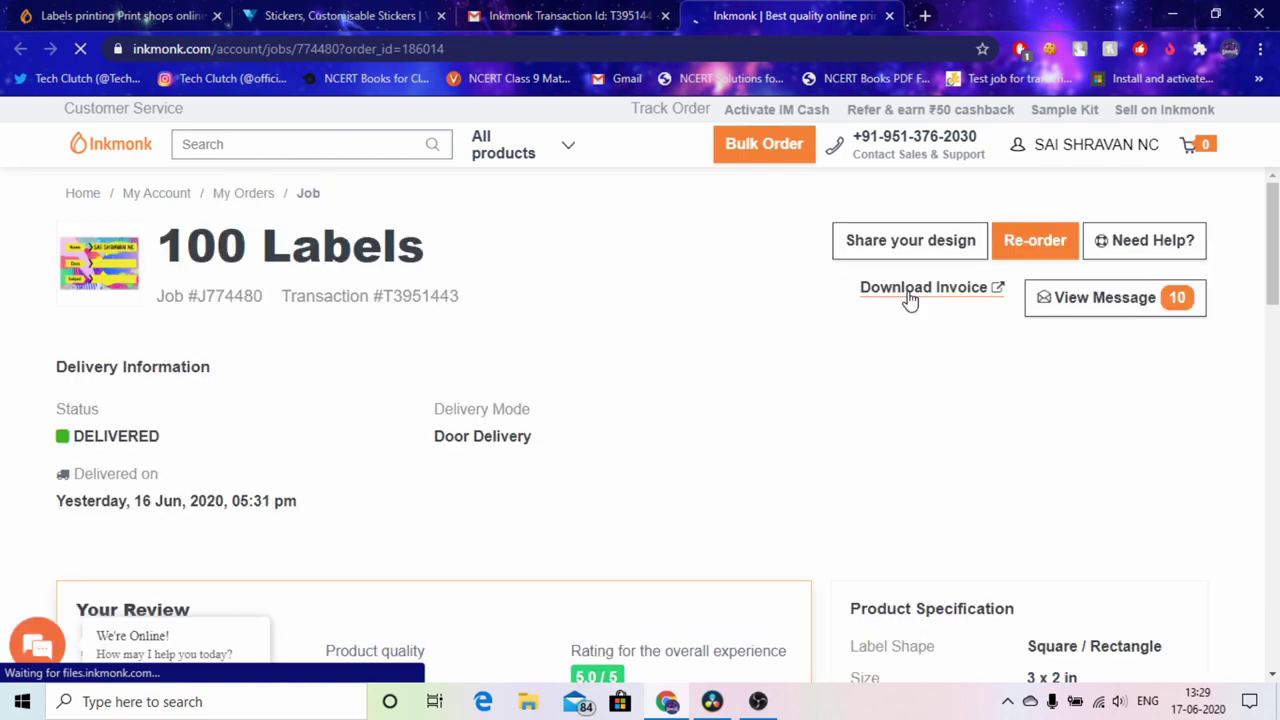
Step: Download the order invoice and enlarge the attached Name/Class/Subject label artwork
left_click(910, 297)
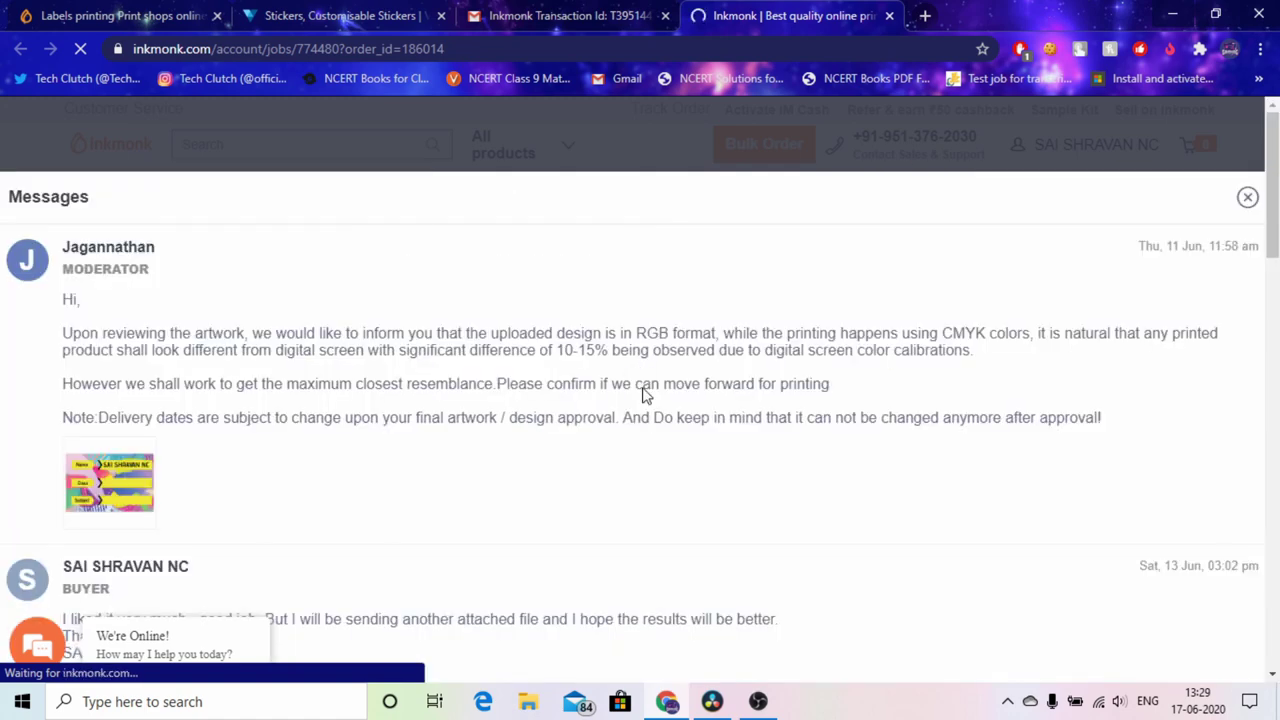
left_click(108, 482)
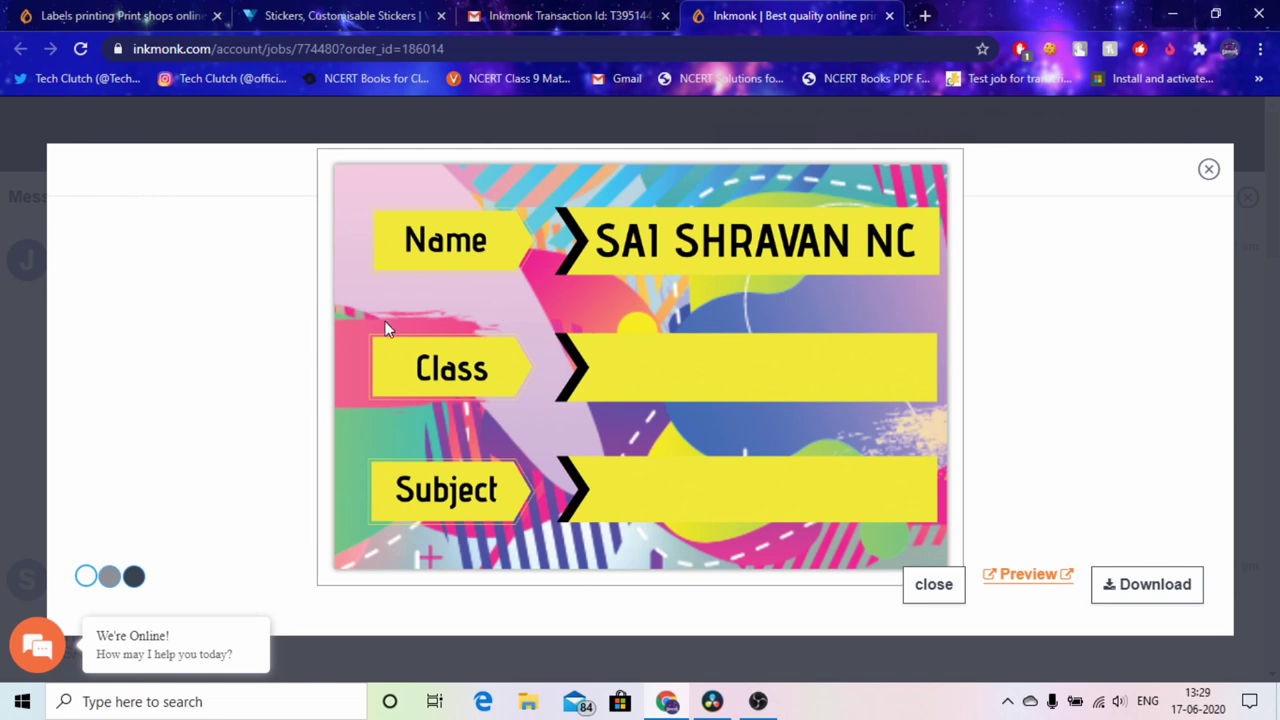
left_click(930, 590)
Step: Read the artwork approval messages down to the reply box, then close the Messages overlay
scroll(434, 429, "down", 3)
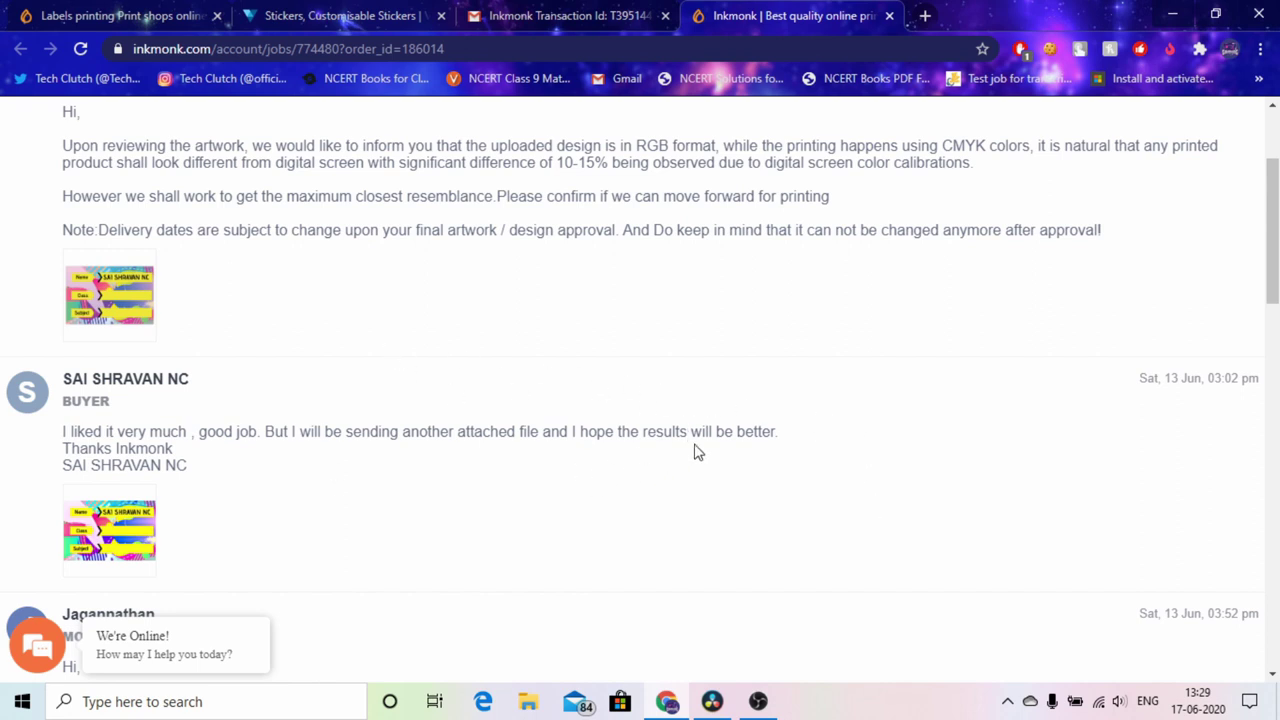
scroll(727, 432, "down", 2)
scroll(103, 260, "up", 1)
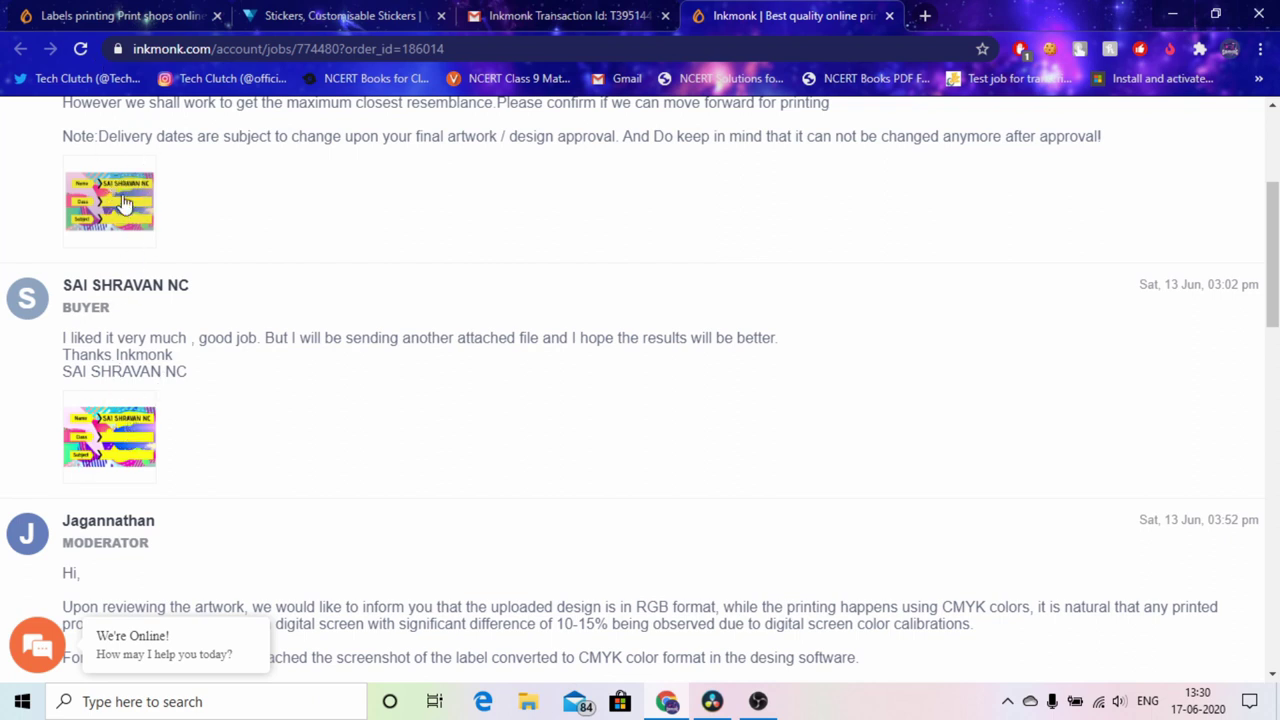
scroll(100, 445, "down", 3)
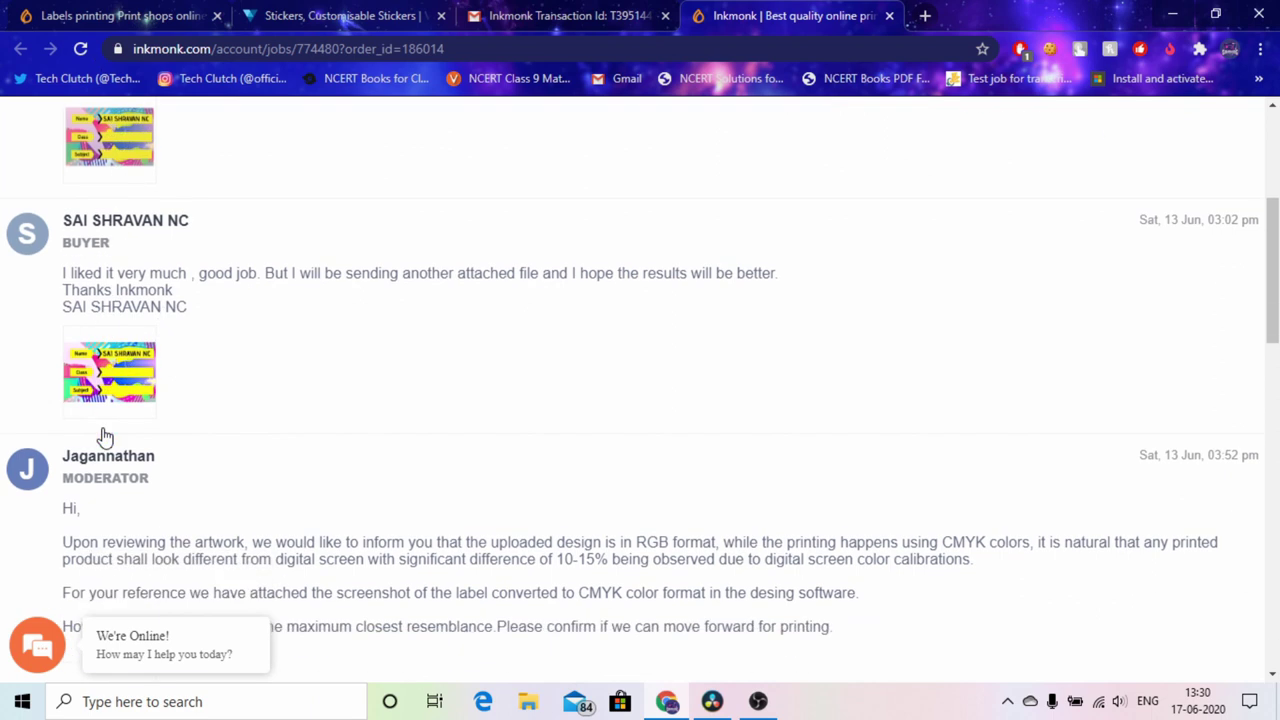
scroll(130, 222, "up", 2)
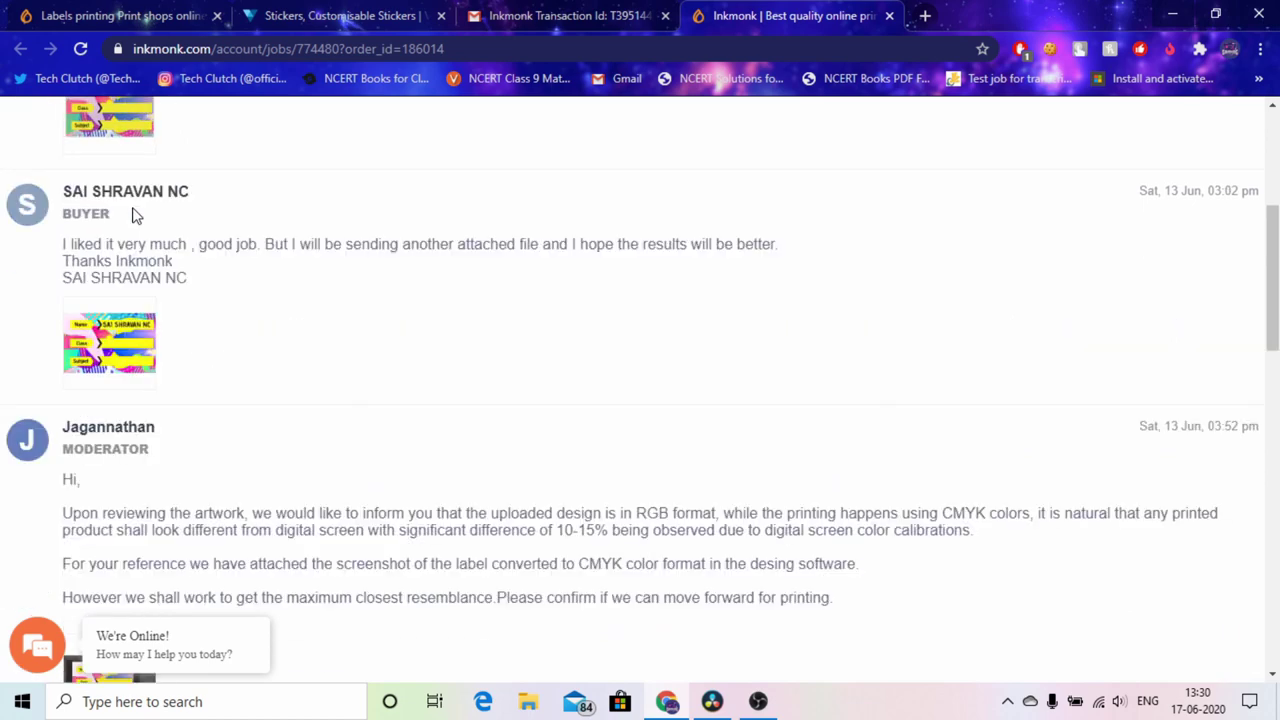
scroll(127, 180, "up", 1)
scroll(106, 331, "down", 2)
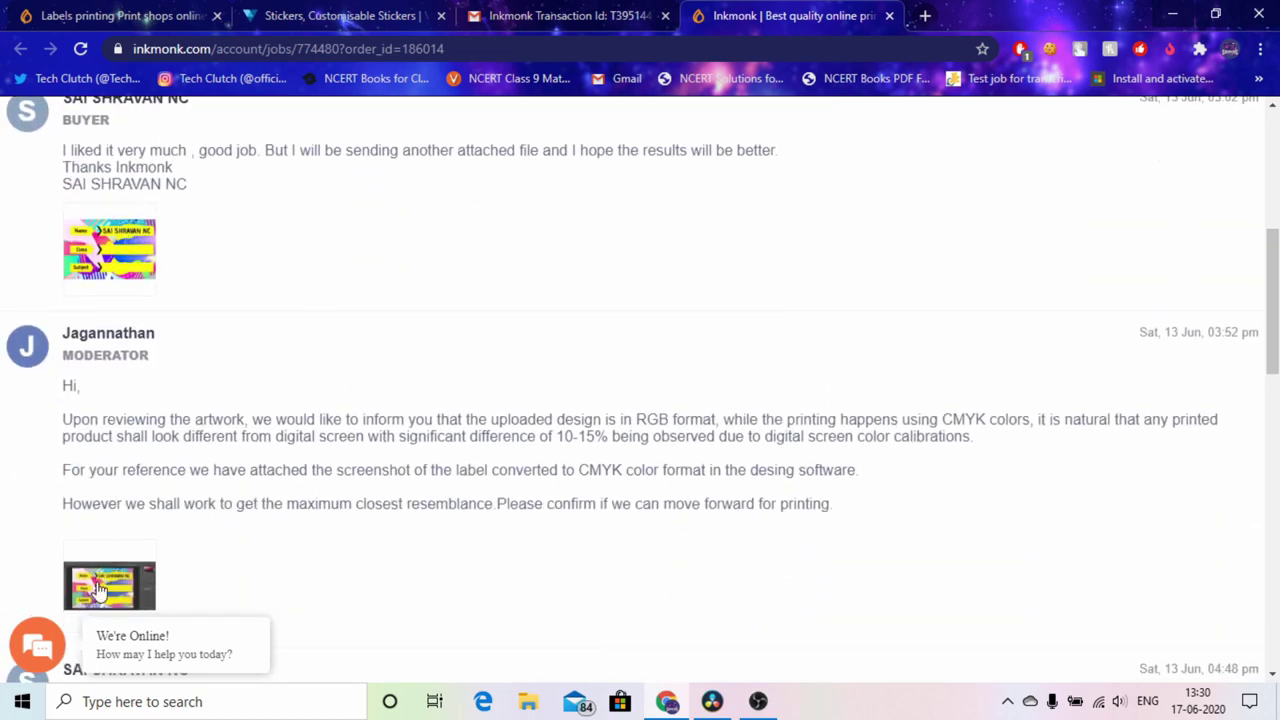
scroll(92, 330, "down", 1)
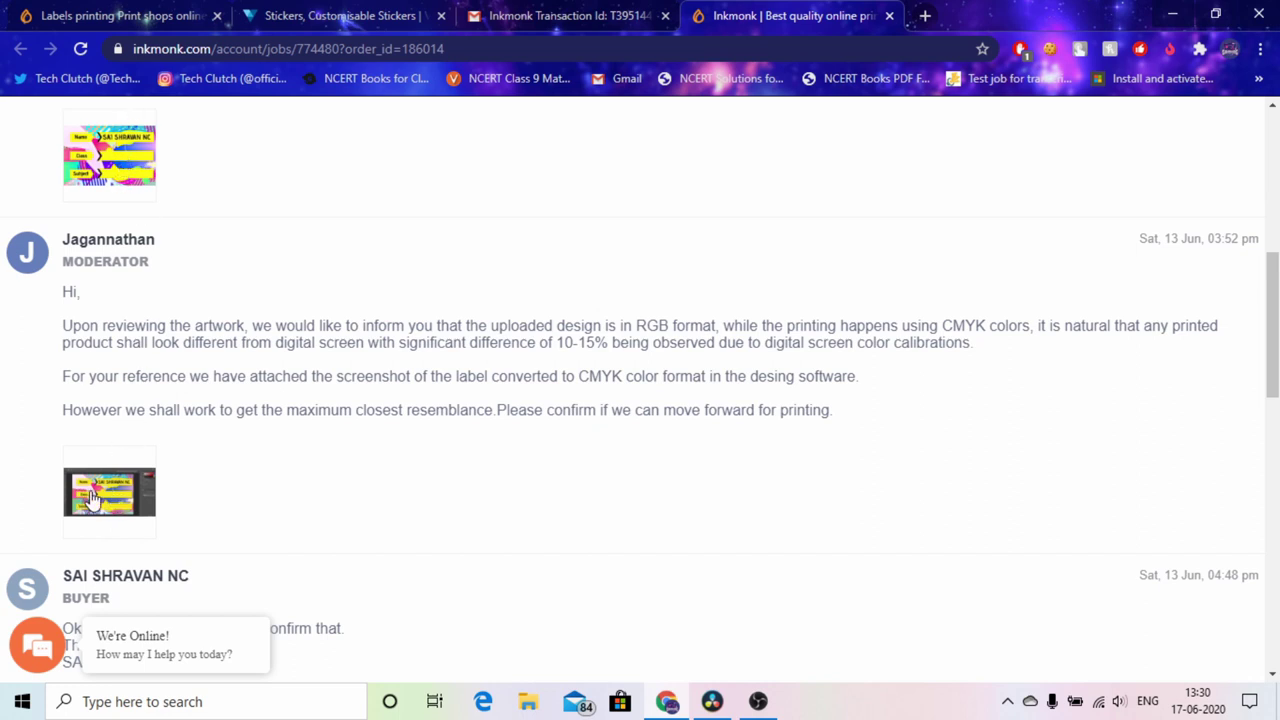
scroll(124, 472, "down", 1)
scroll(128, 470, "down", 3)
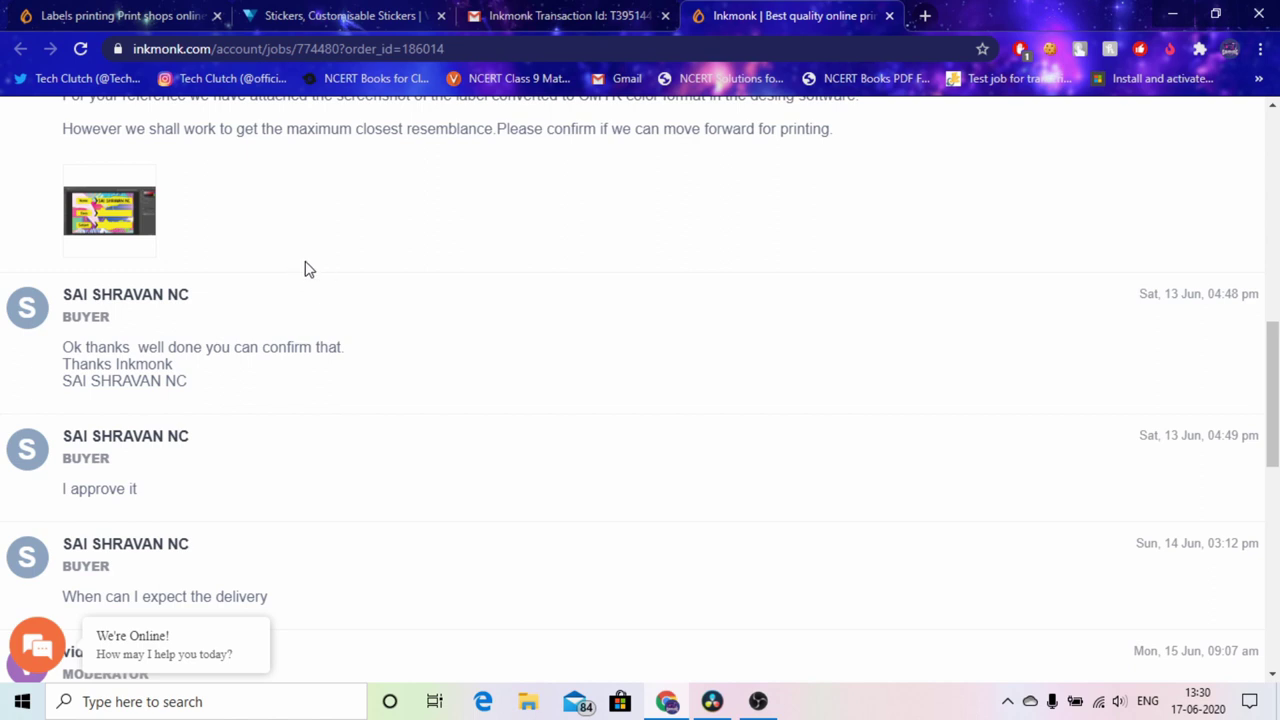
scroll(308, 269, "down", 2)
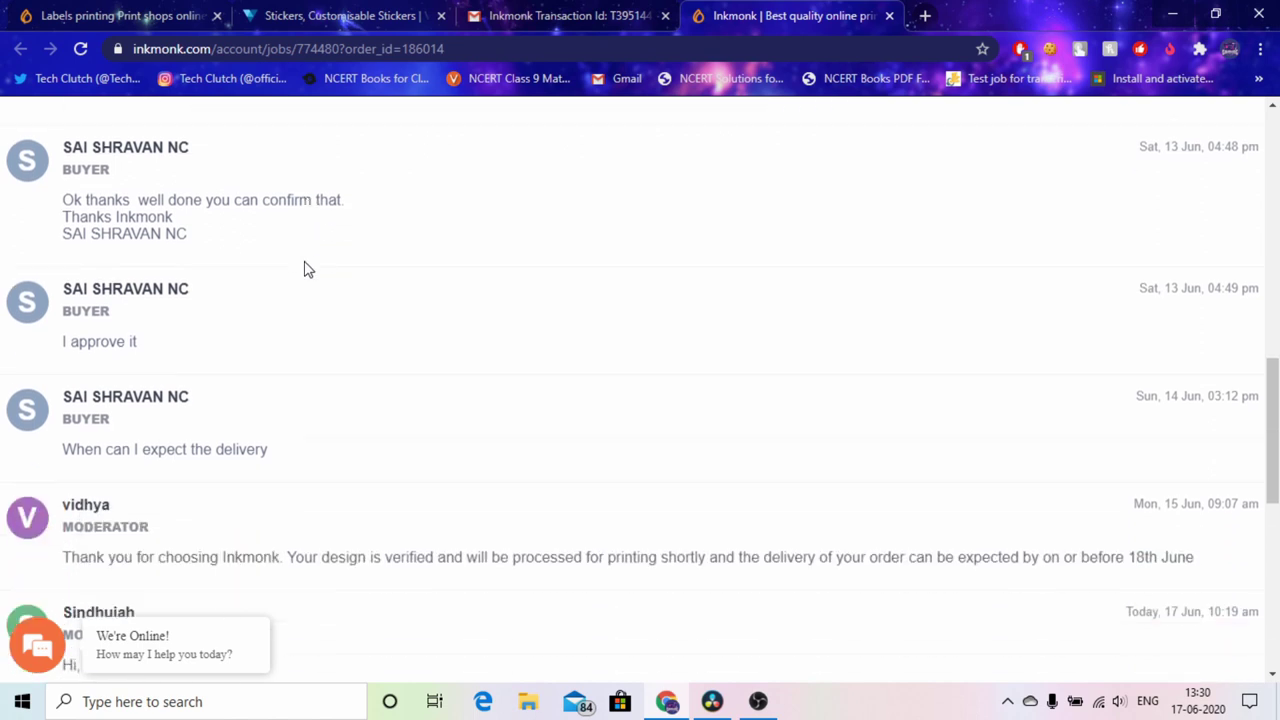
scroll(135, 310, "down", 2)
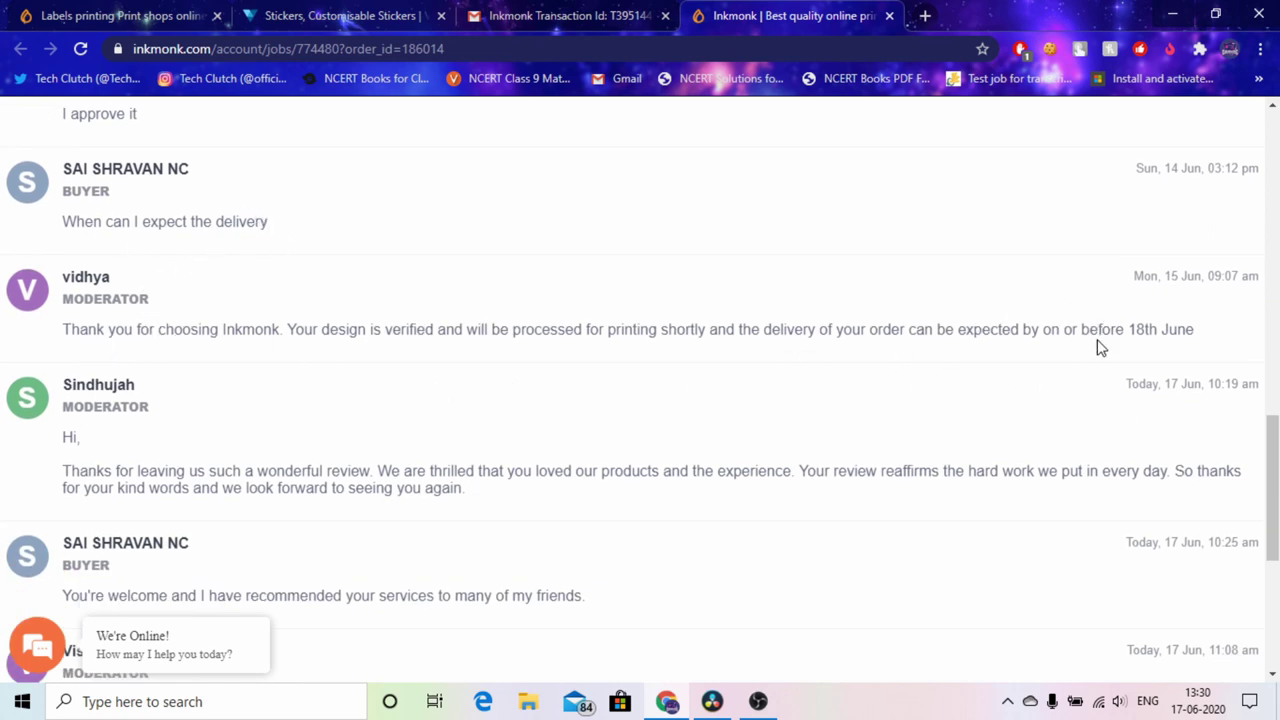
scroll(484, 285, "down", 2)
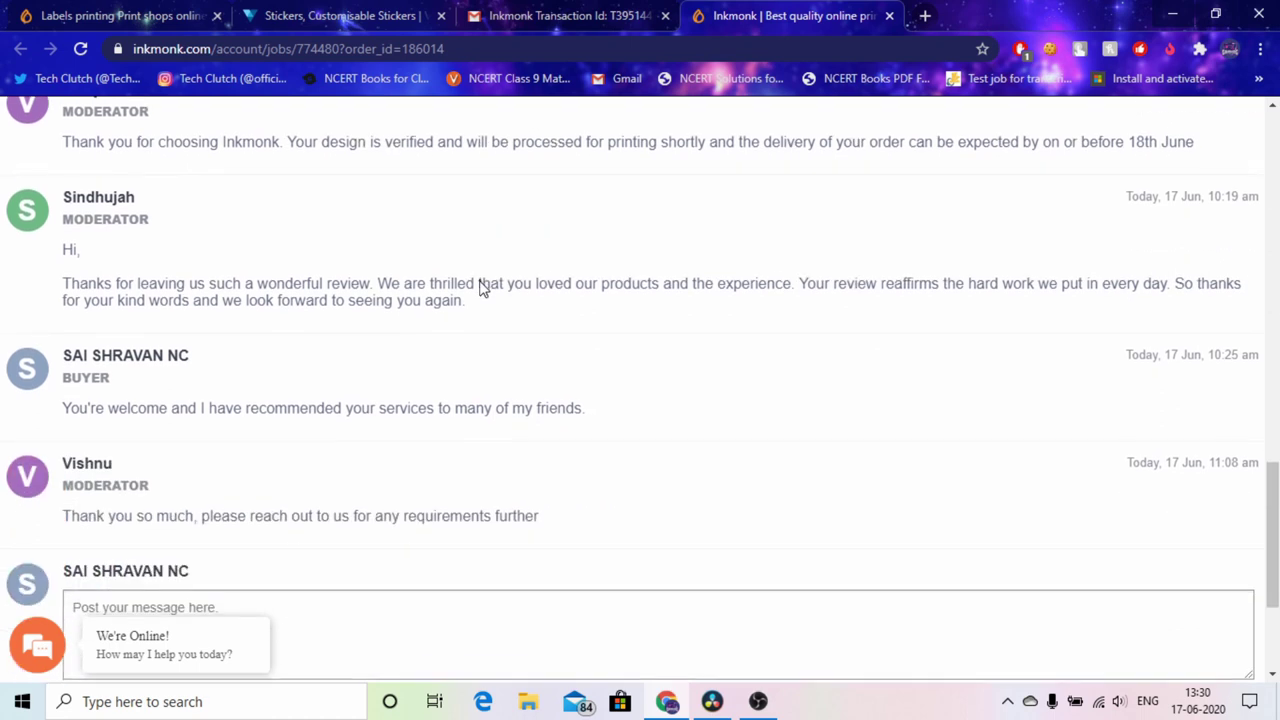
scroll(484, 288, "down", 1)
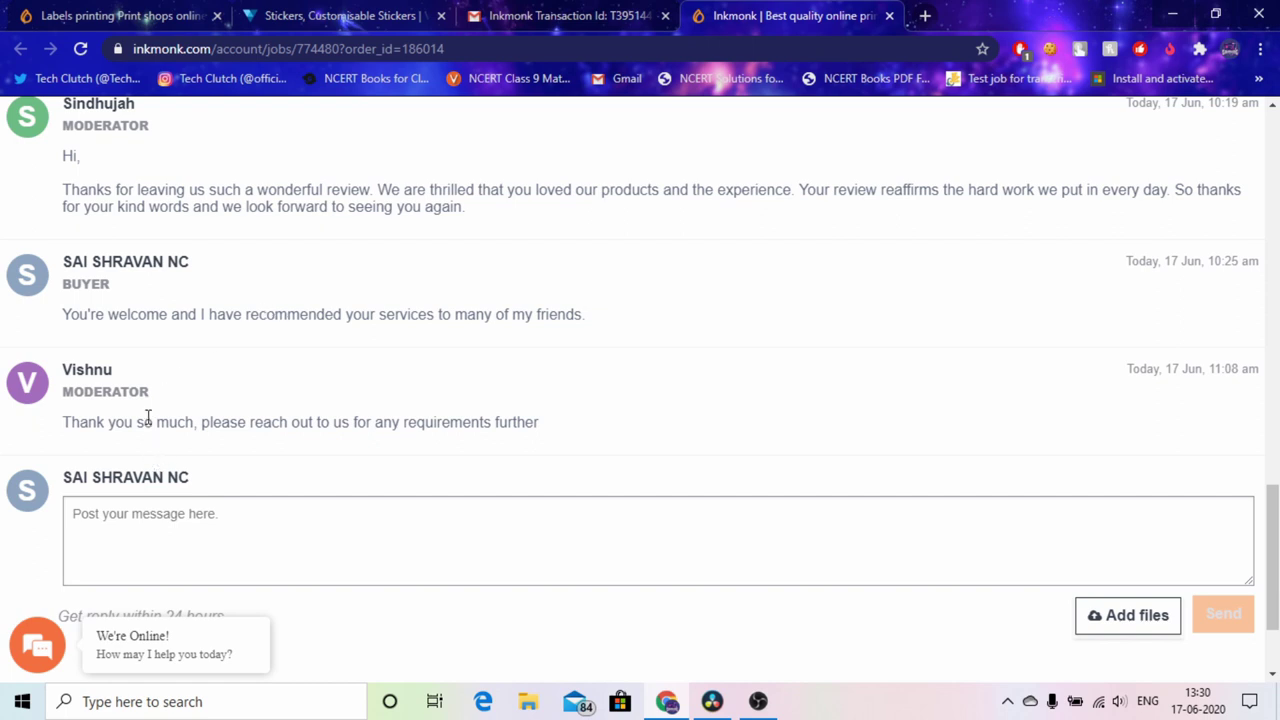
scroll(147, 418, "down", 1)
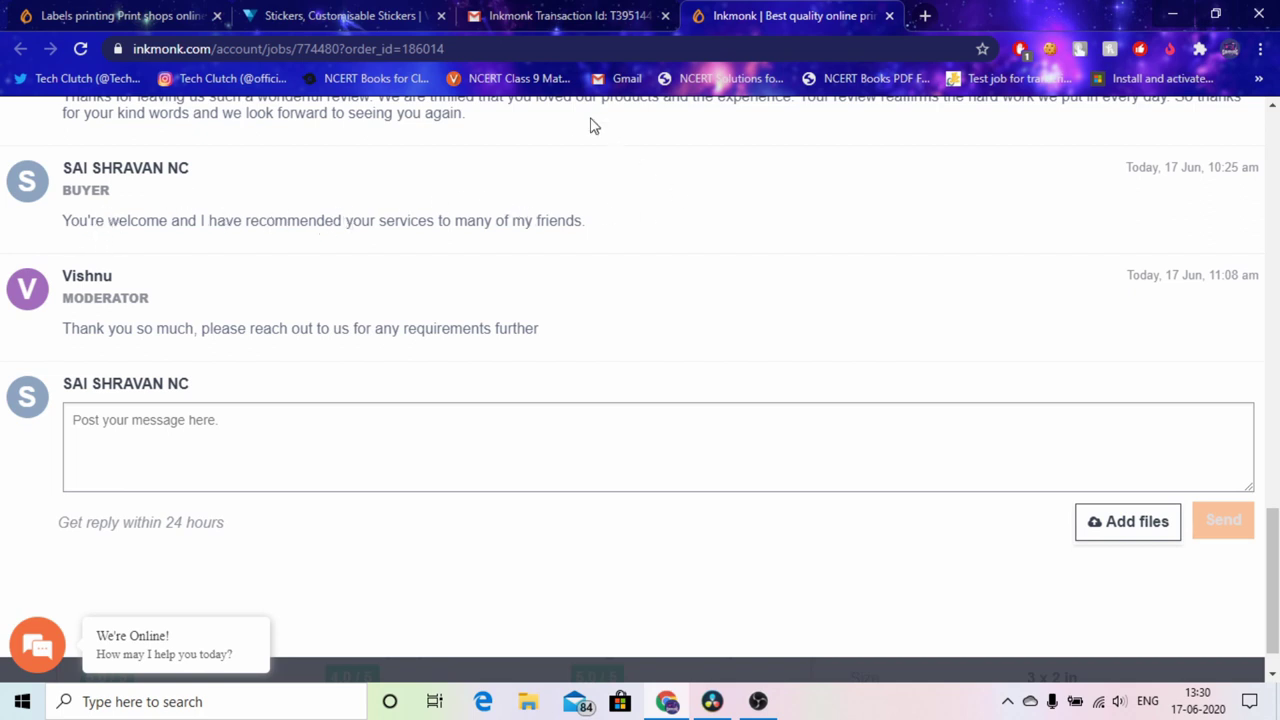
scroll(606, 326, "up", 10)
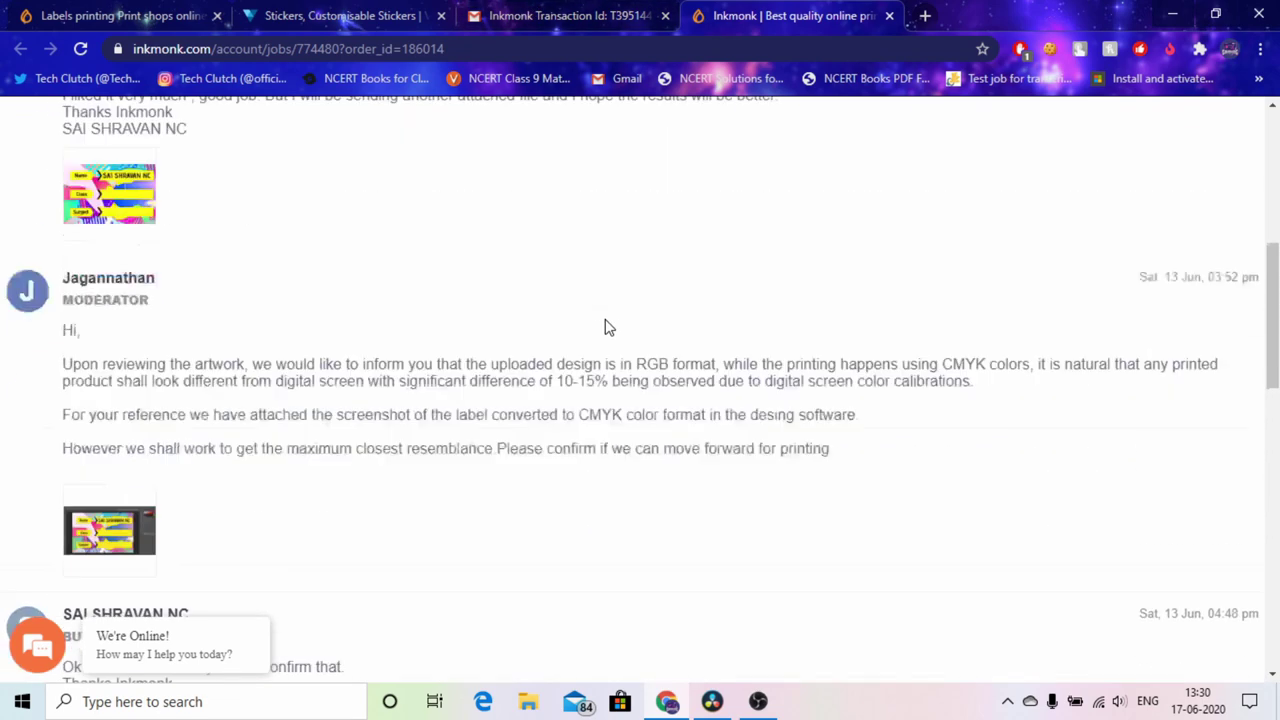
scroll(606, 326, "up", 5)
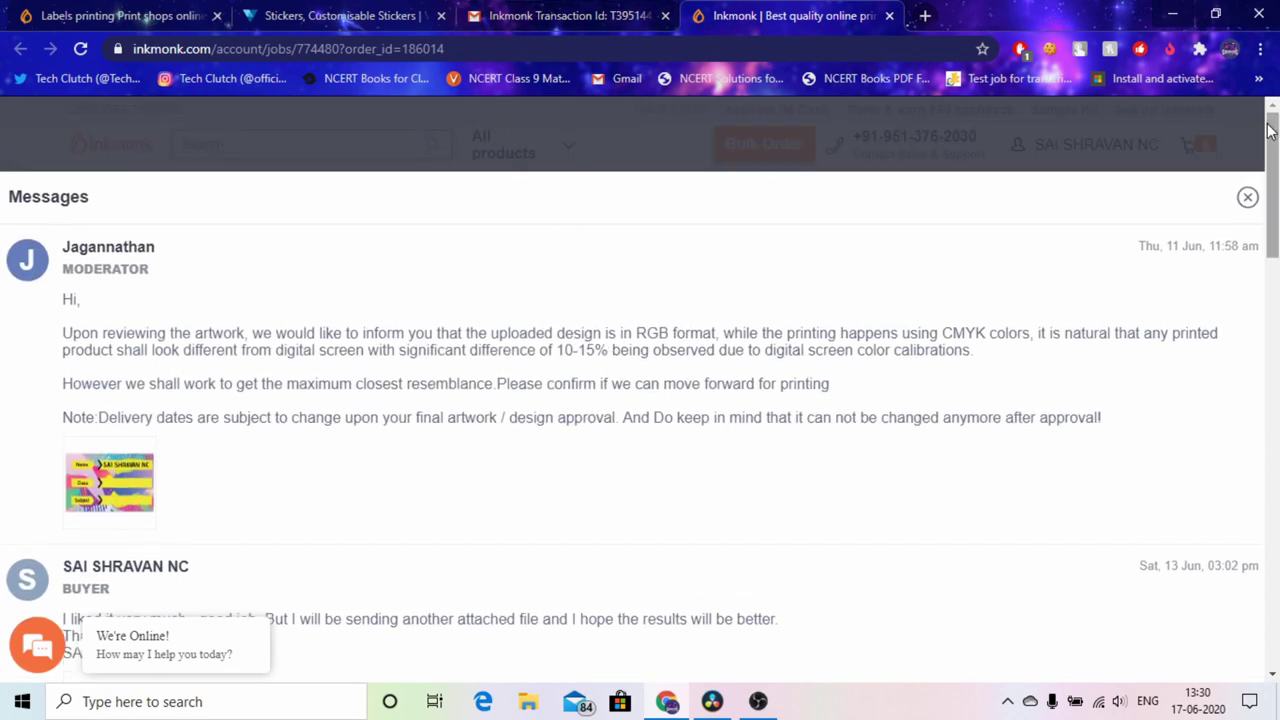
left_click(1246, 199)
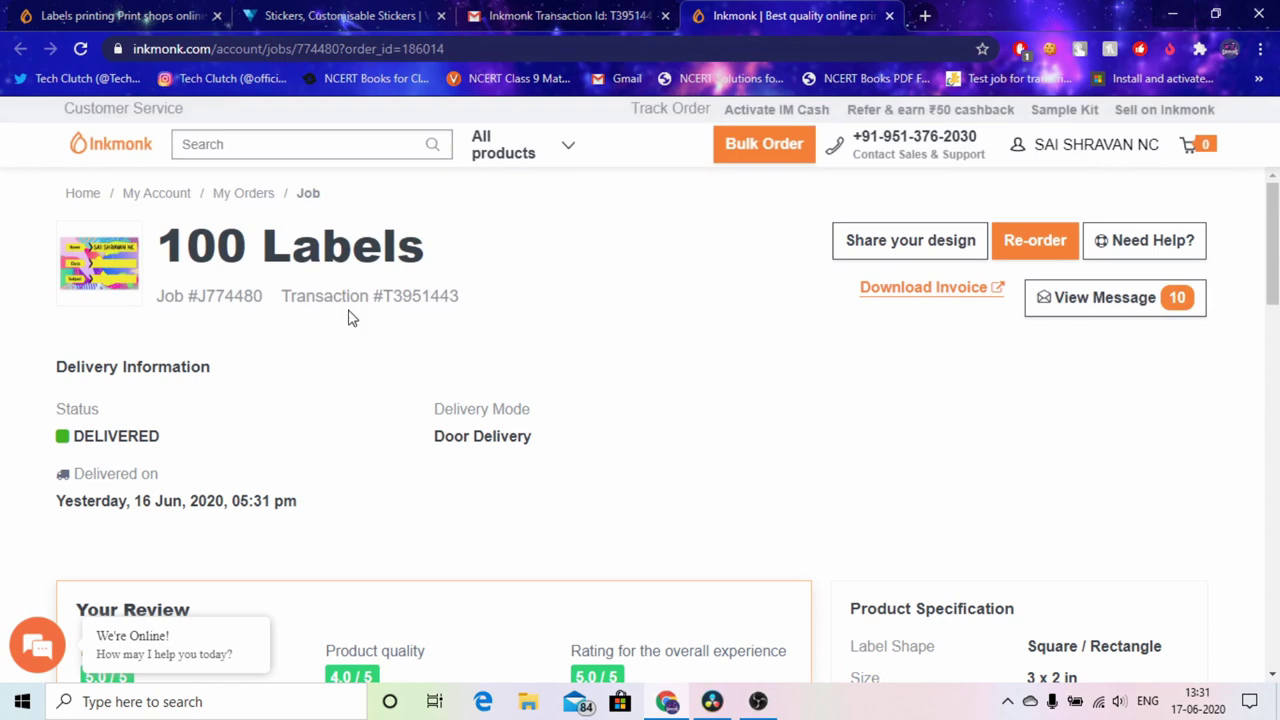
scroll(180, 443, "down", 4)
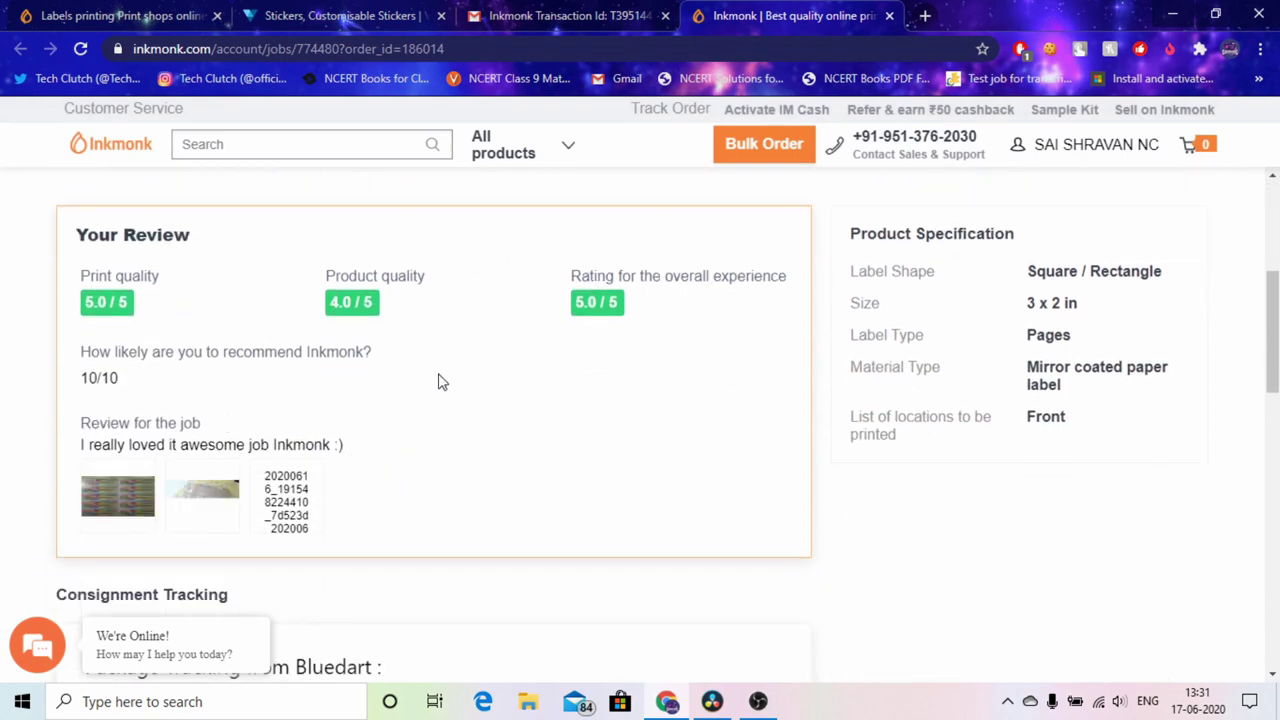
scroll(437, 380, "down", 2)
scroll(200, 330, "down", 5)
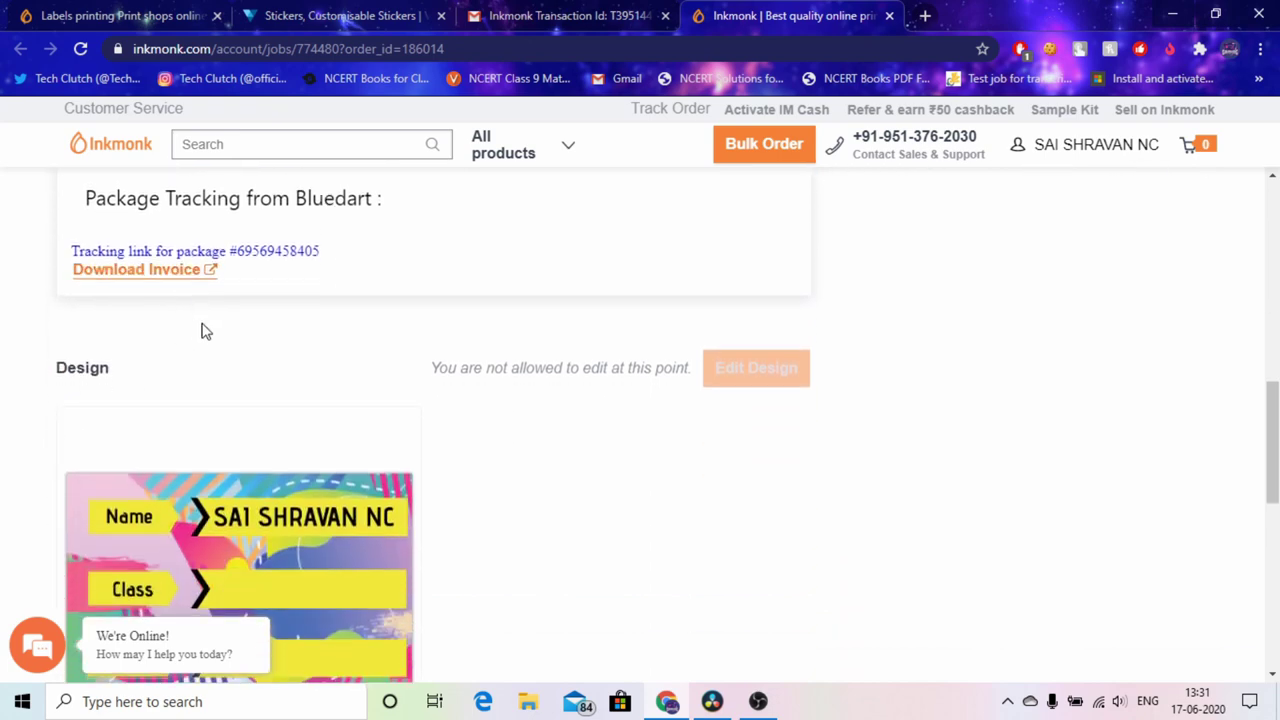
scroll(300, 445, "down", 5)
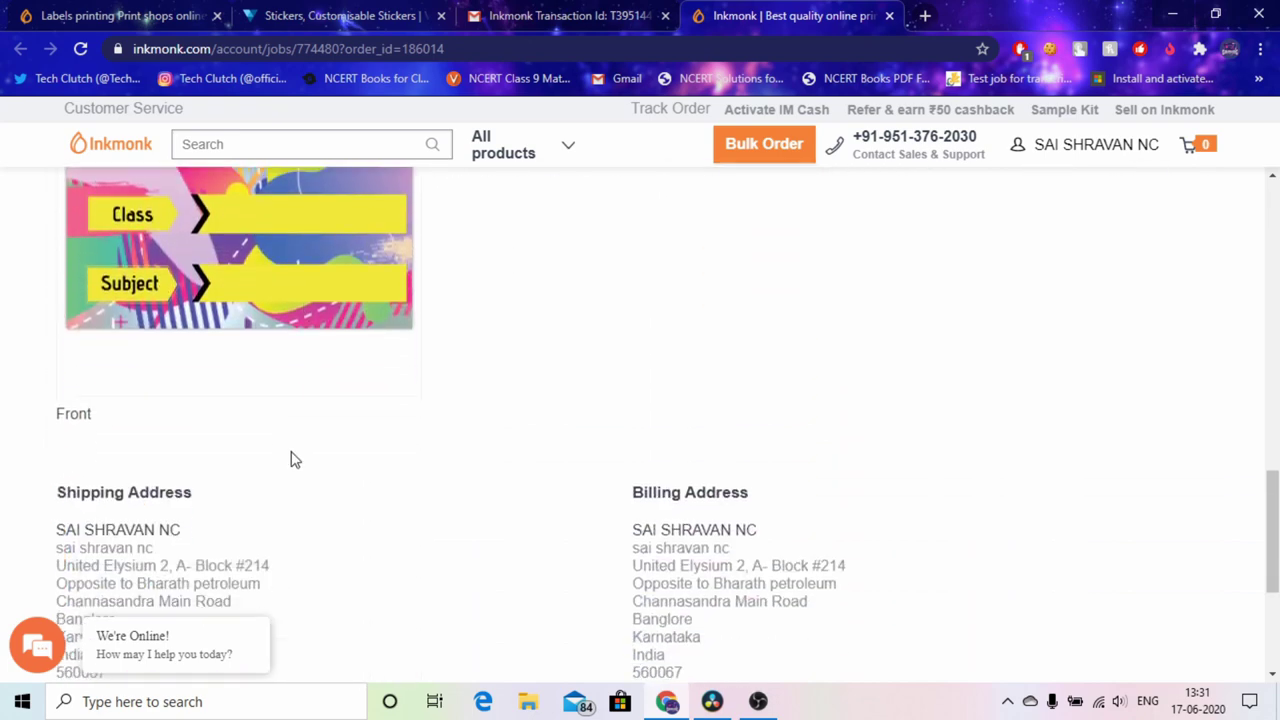
scroll(409, 449, "up", 8)
scroll(409, 449, "up", 7)
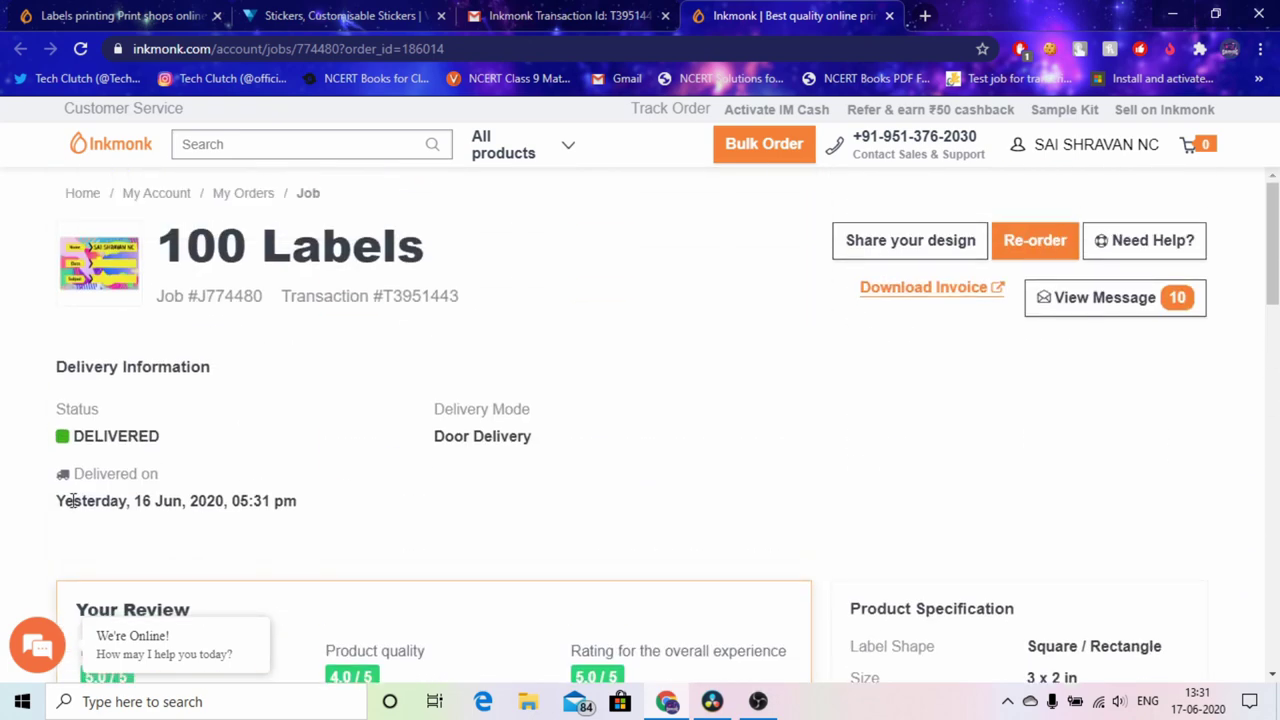
Step: Open the 'Job Dispatched' email for the label order from the Gmail inbox
left_click(565, 15)
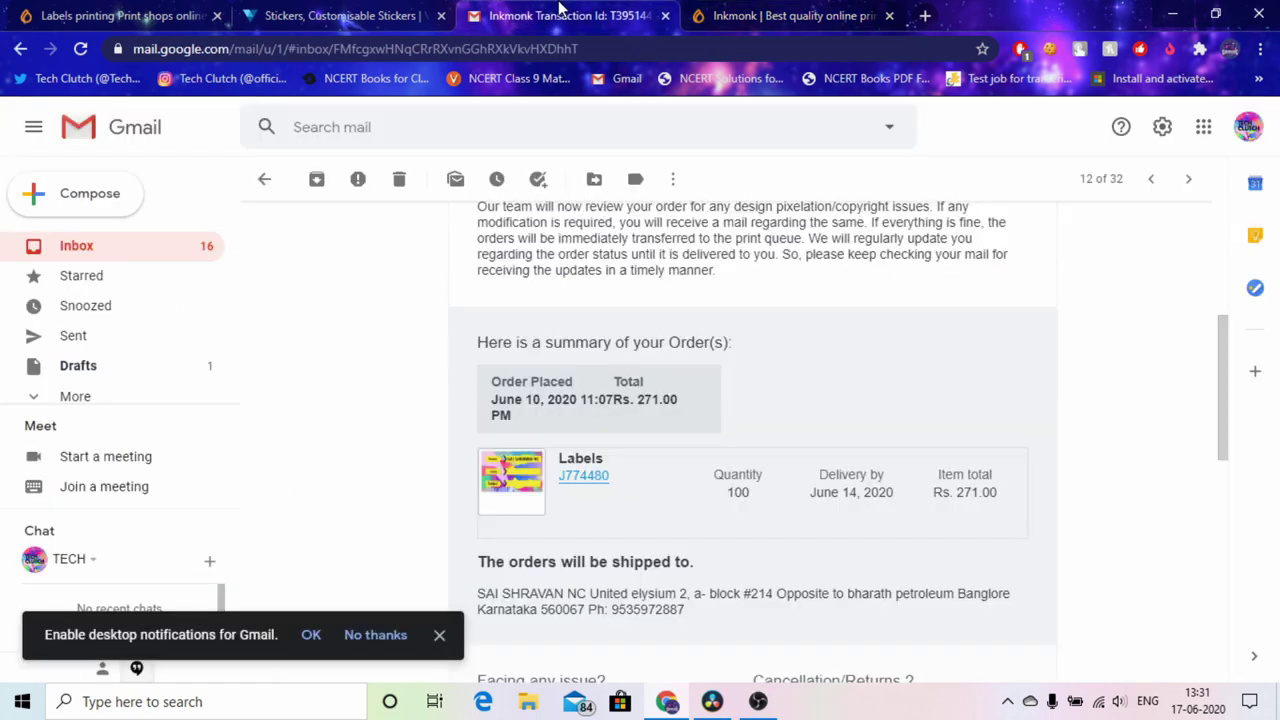
scroll(572, 341, "up", 4)
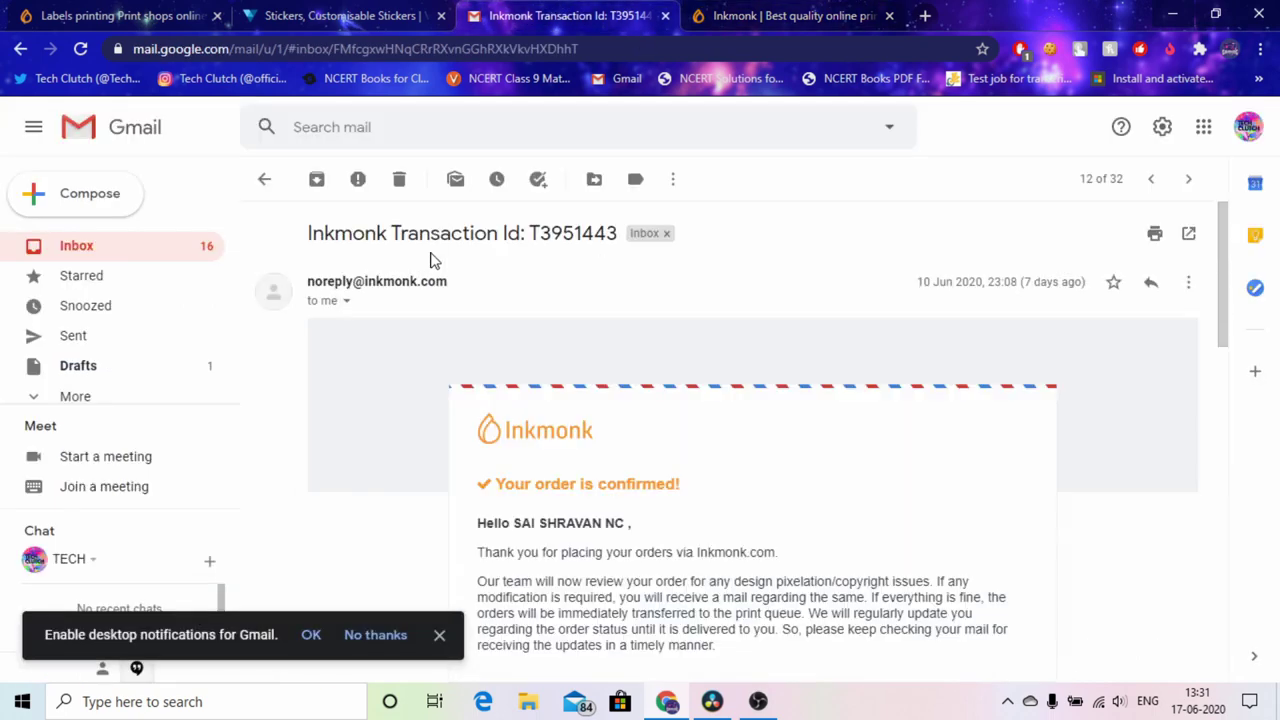
left_click(265, 182)
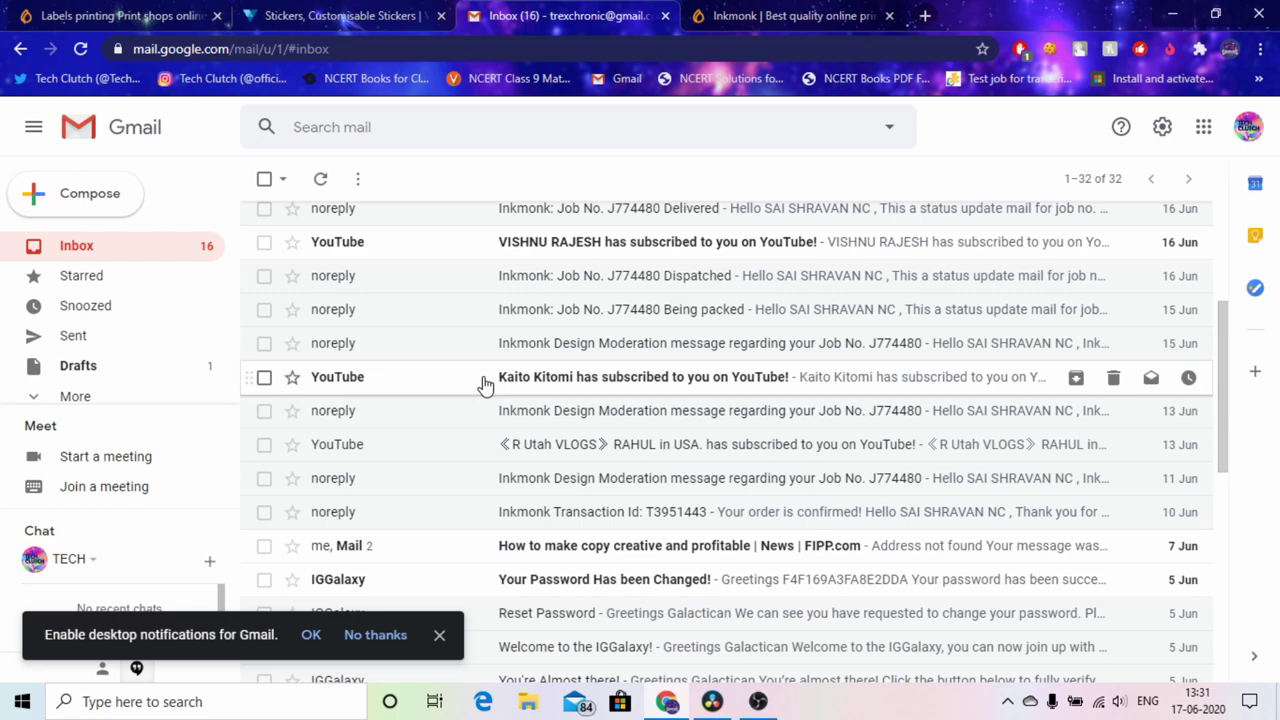
left_click(474, 278)
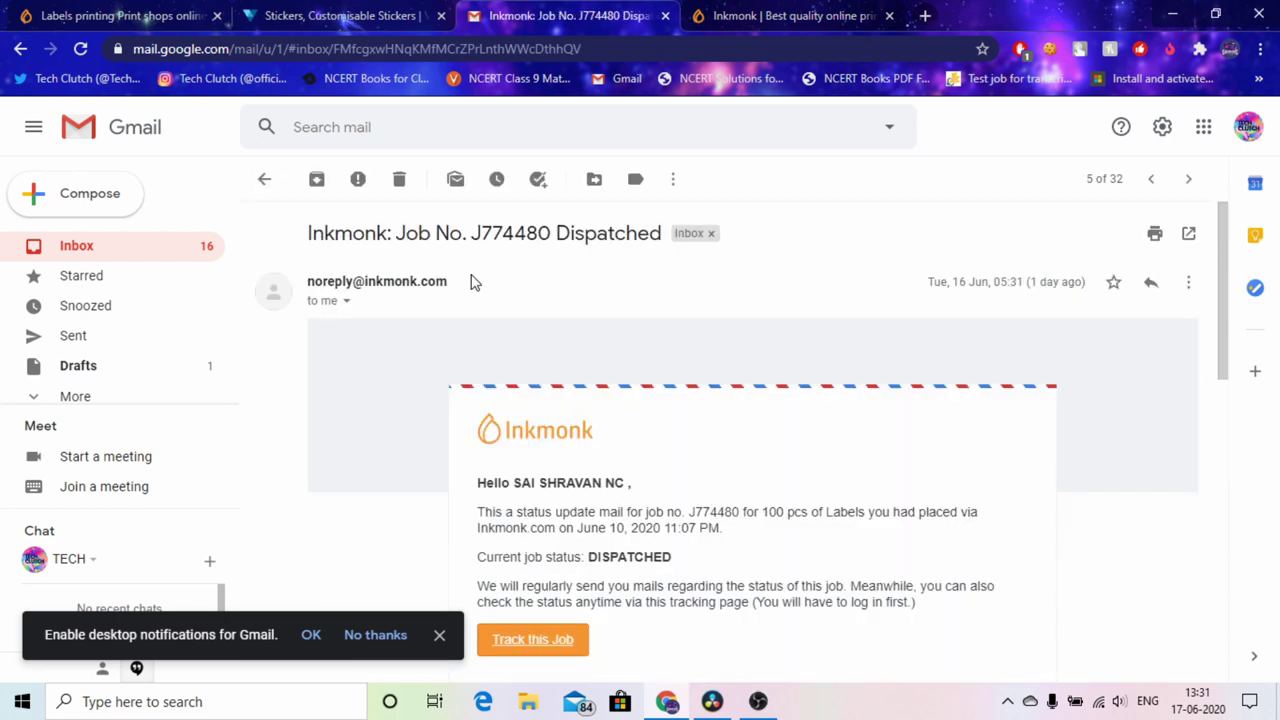
Step: Review the email's DISPATCHED status track and 100-label order details, then return to Inkmonk
scroll(554, 360, "down", 3)
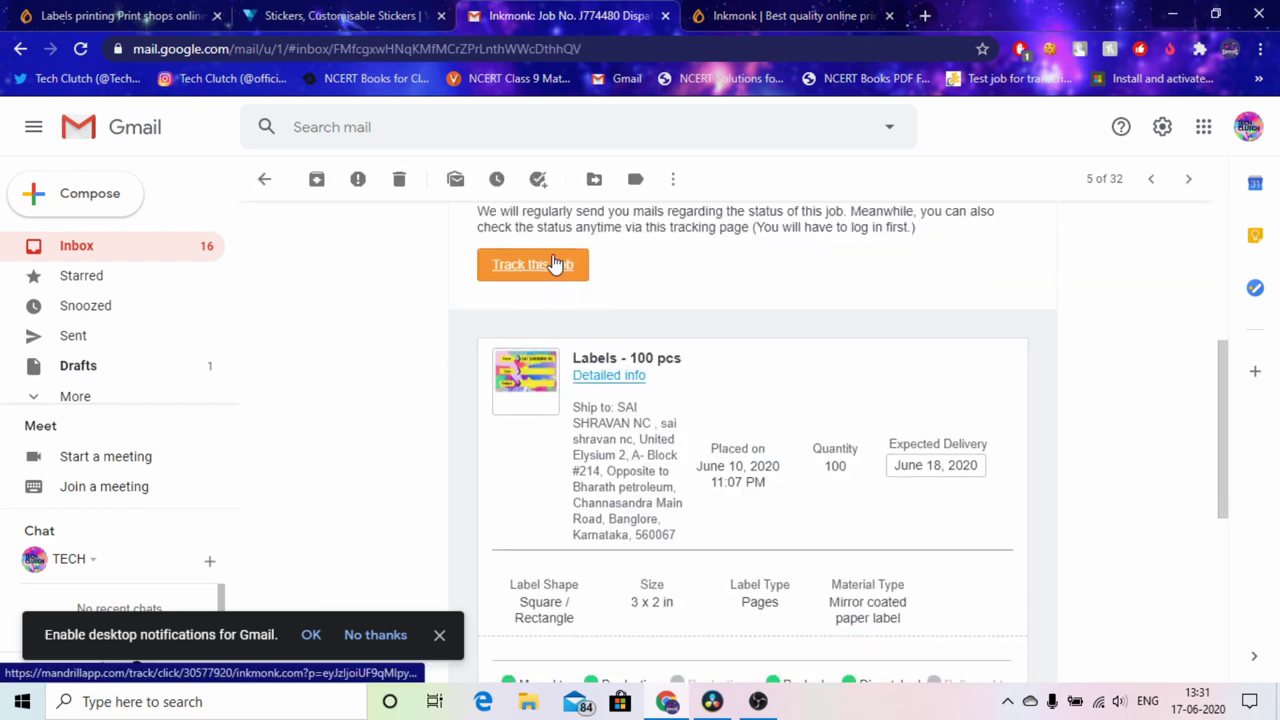
scroll(822, 333, "down", 2)
scroll(891, 343, "up", 2)
scroll(891, 343, "down", 2)
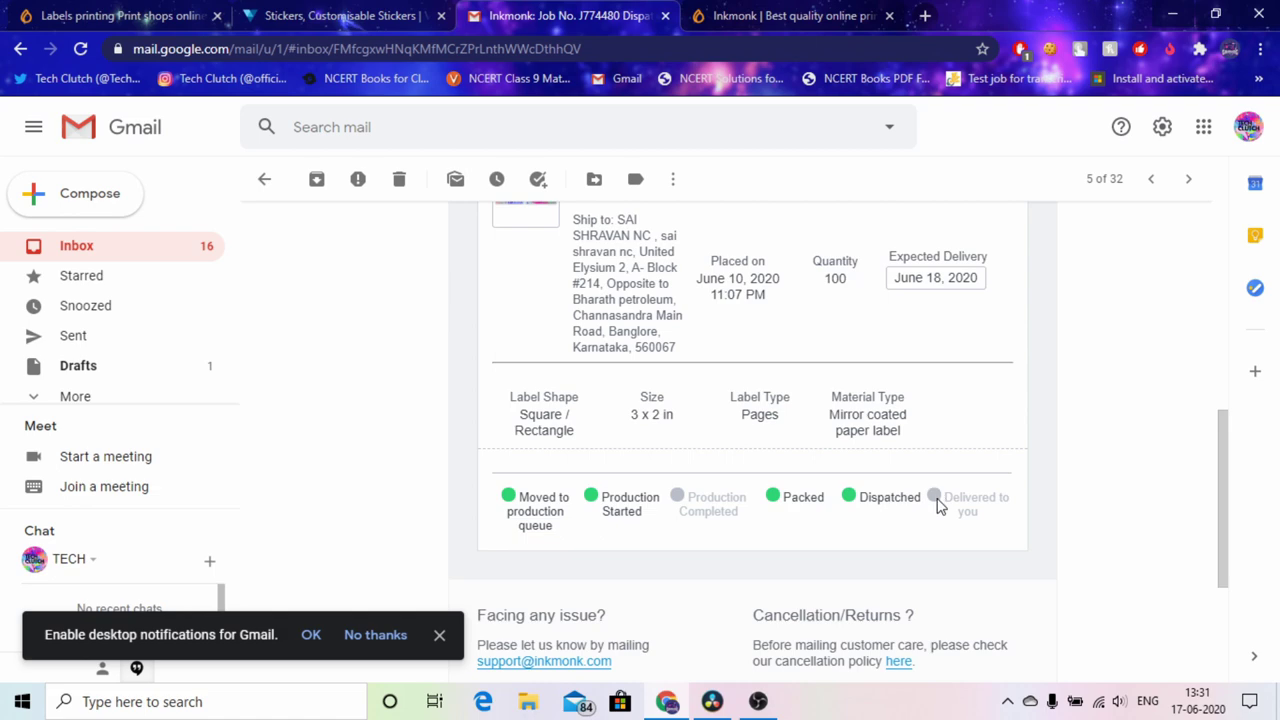
scroll(800, 497, "up", 10)
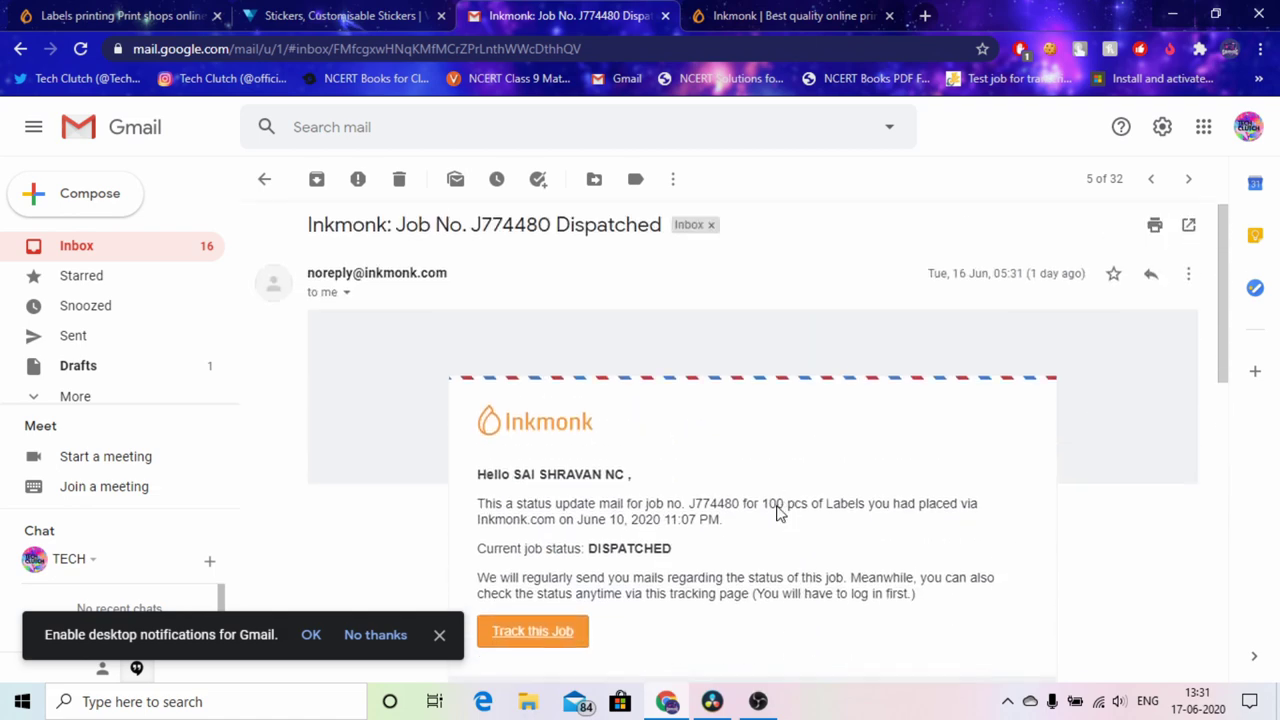
scroll(778, 512, "down", 1)
scroll(800, 500, "up", 1)
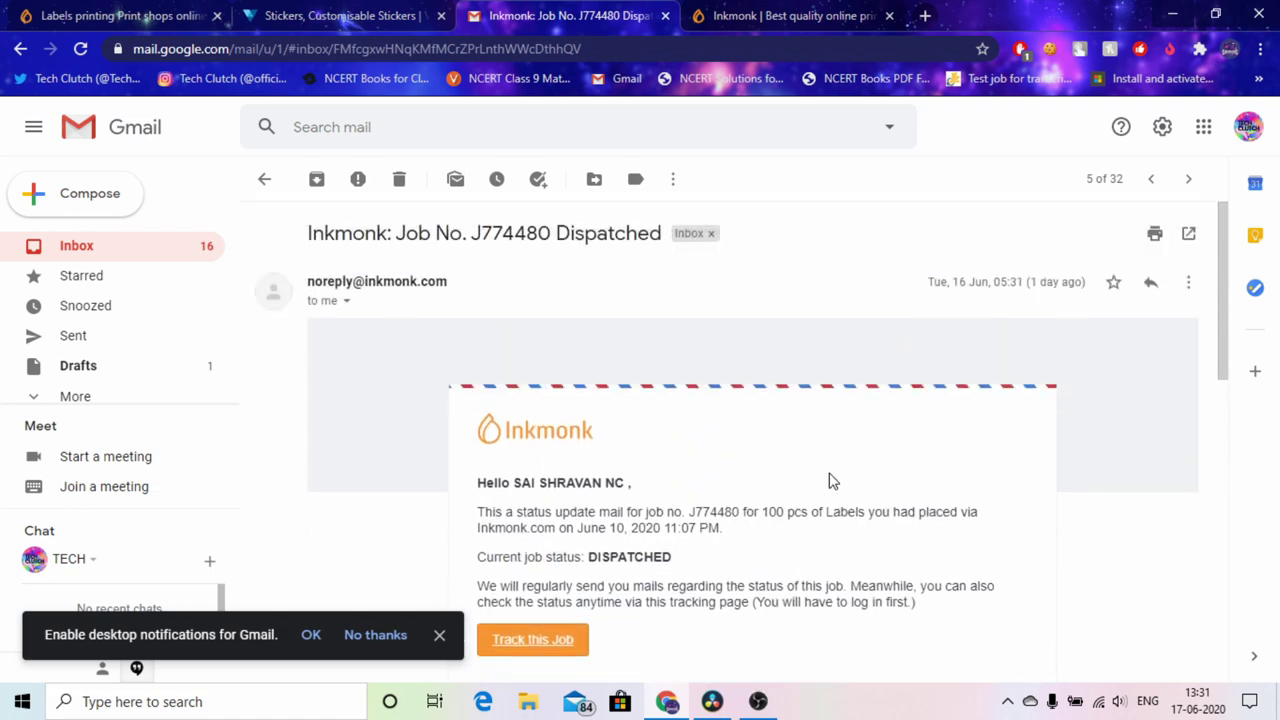
scroll(828, 480, "down", 3)
scroll(900, 440, "up", 3)
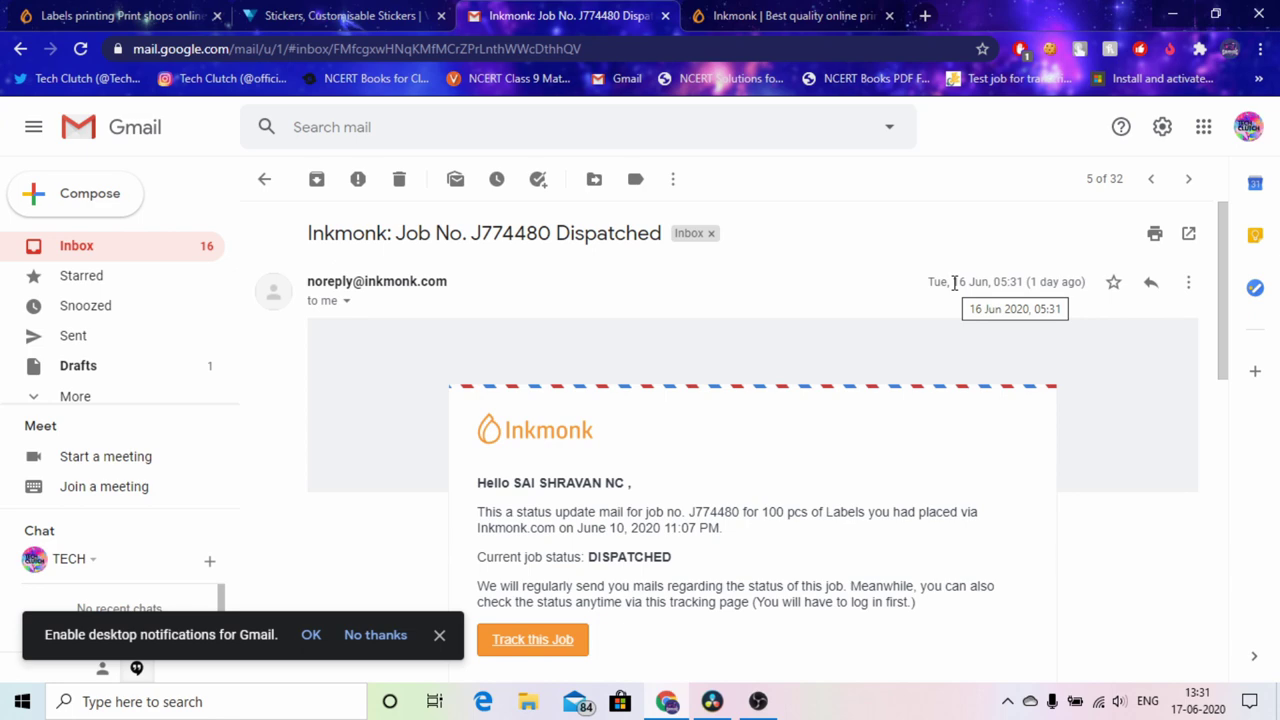
scroll(609, 400, "down", 7)
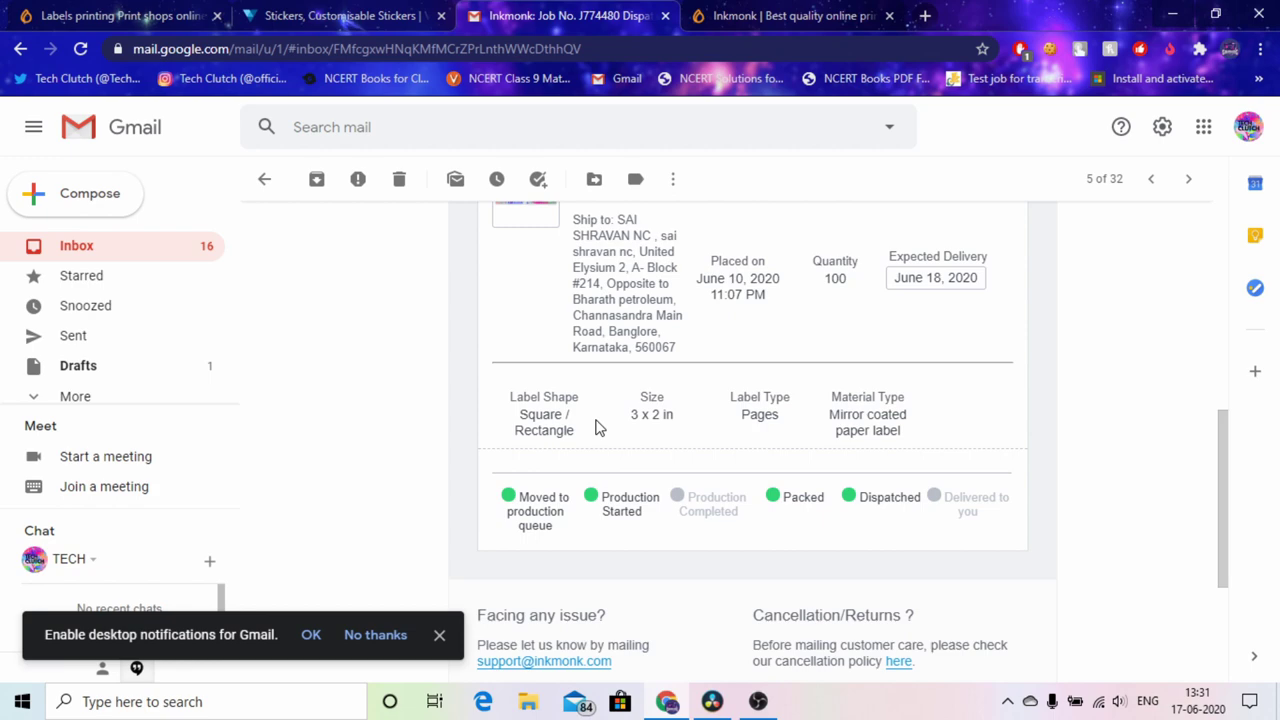
scroll(598, 427, "up", 4)
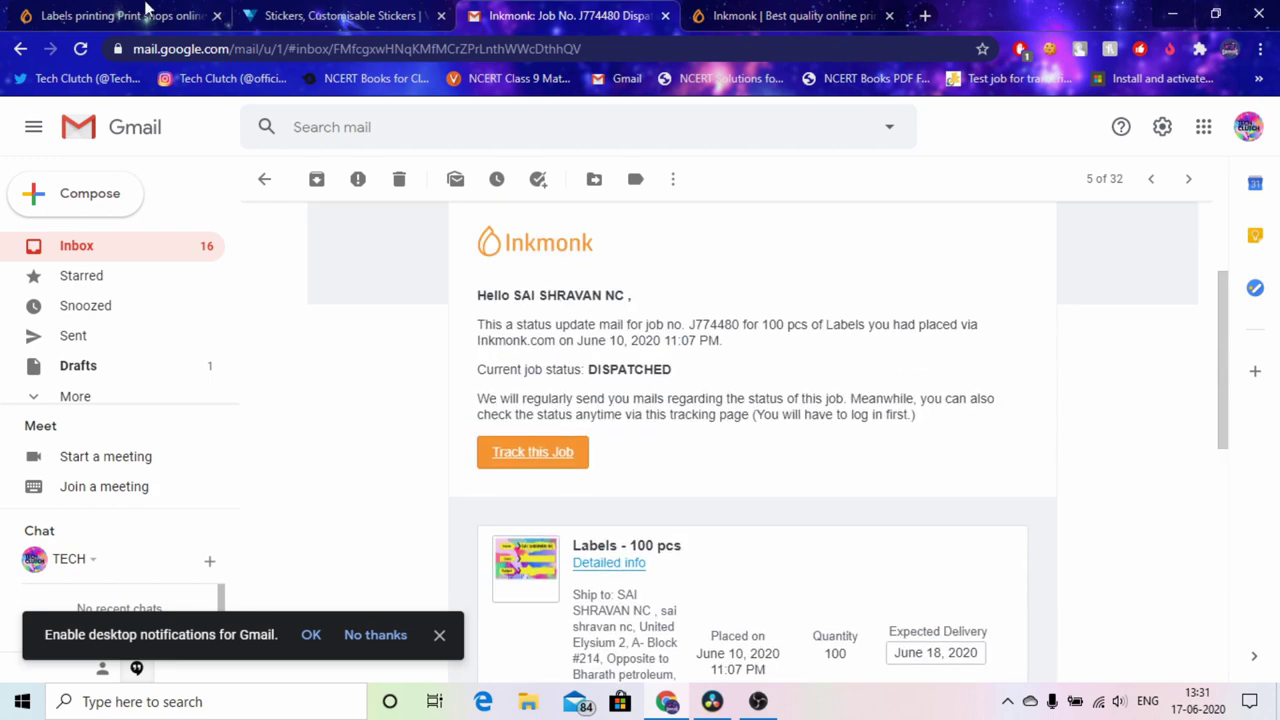
left_click(115, 15)
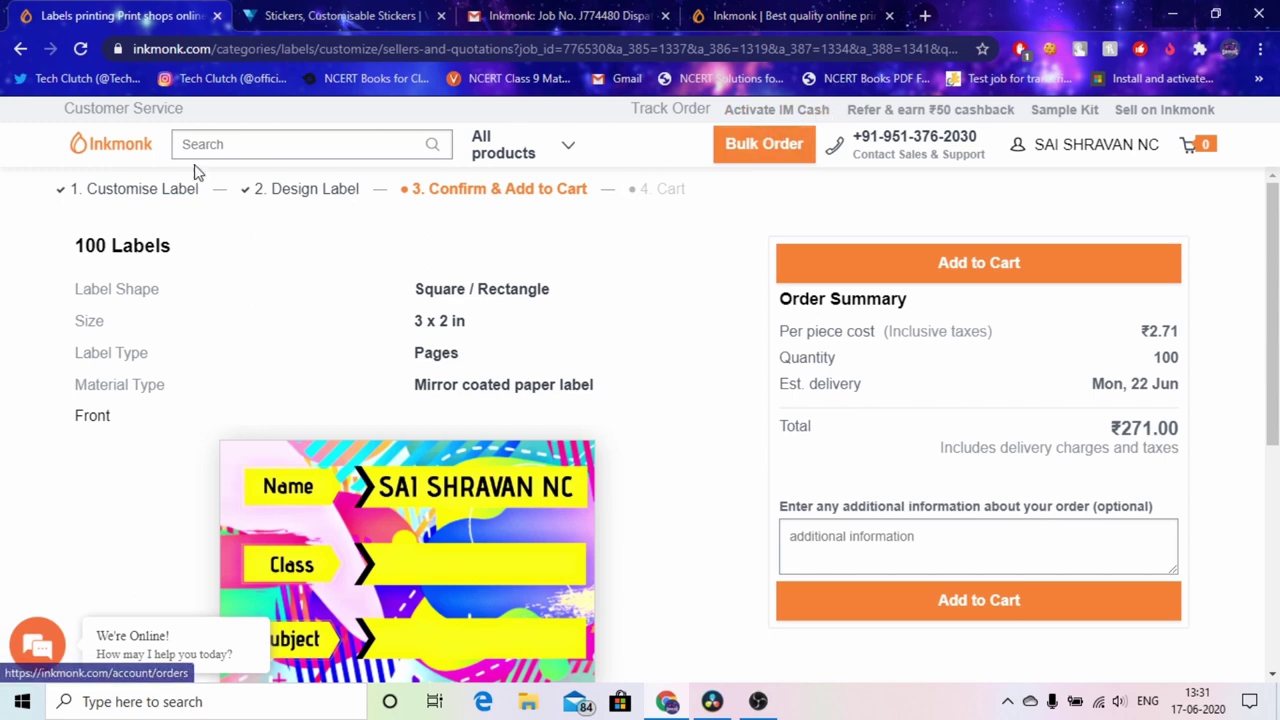
Step: Go back from the Confirm & Add to Cart page, past the label design editor, to Name Labels
left_click(19, 48)
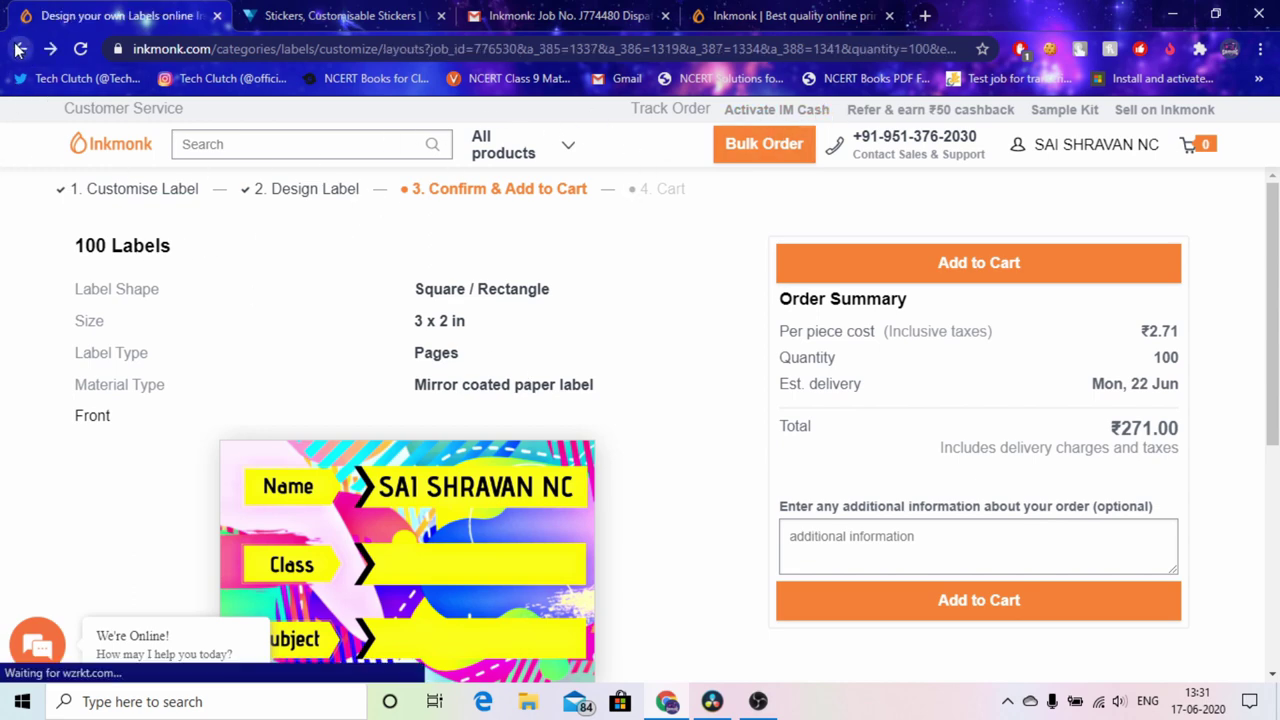
left_click(17, 48)
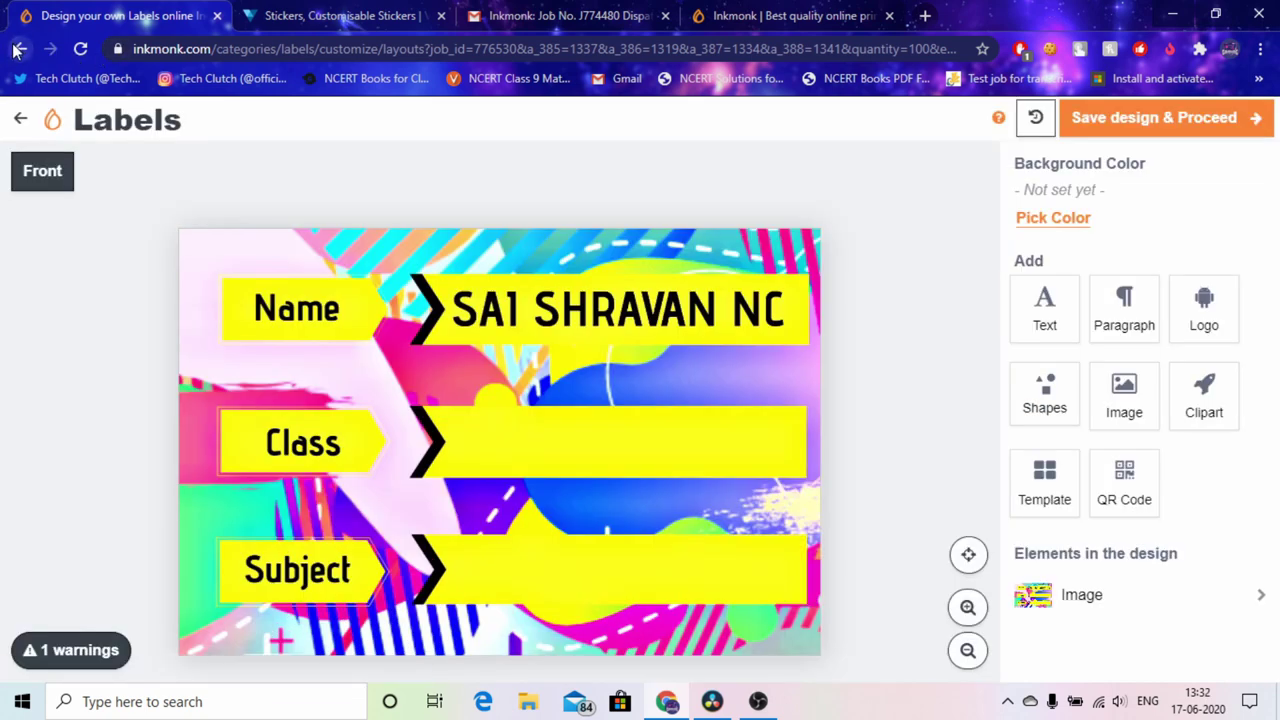
left_click(15, 50)
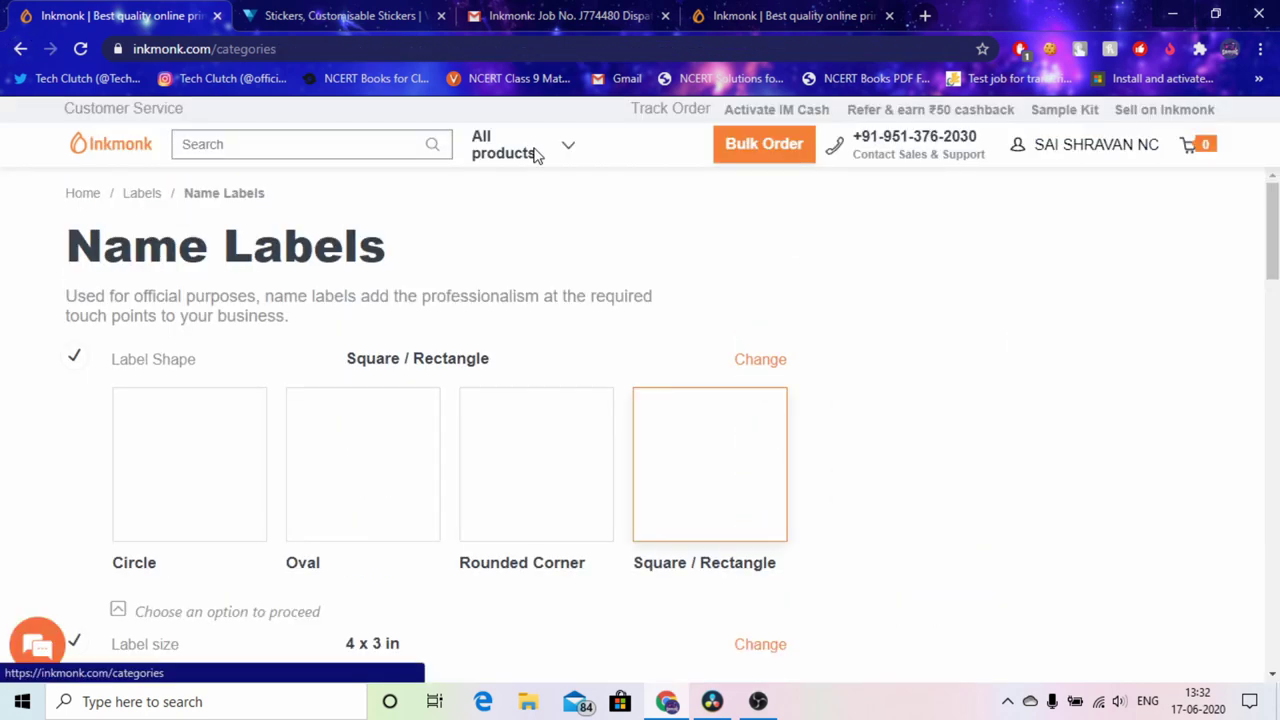
Step: Browse the Notebooks category from the All products catalogue
left_click(534, 150)
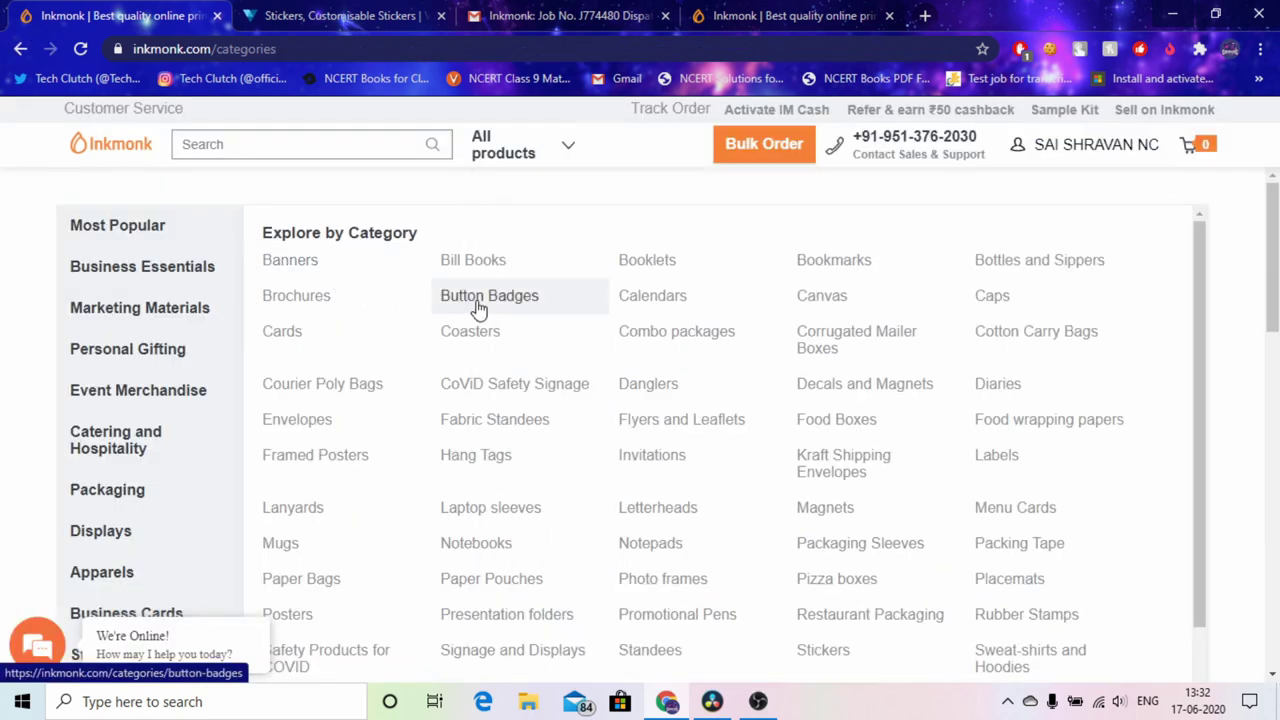
left_click(508, 544)
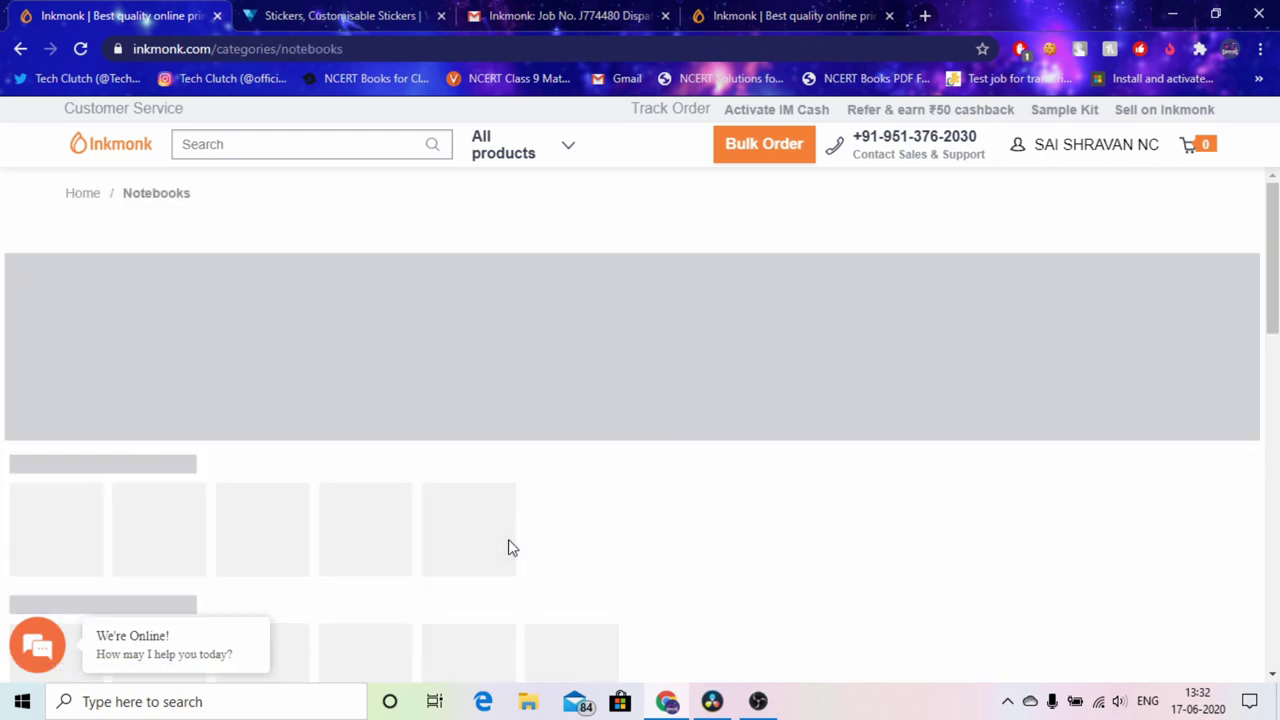
scroll(340, 420, "down", 1)
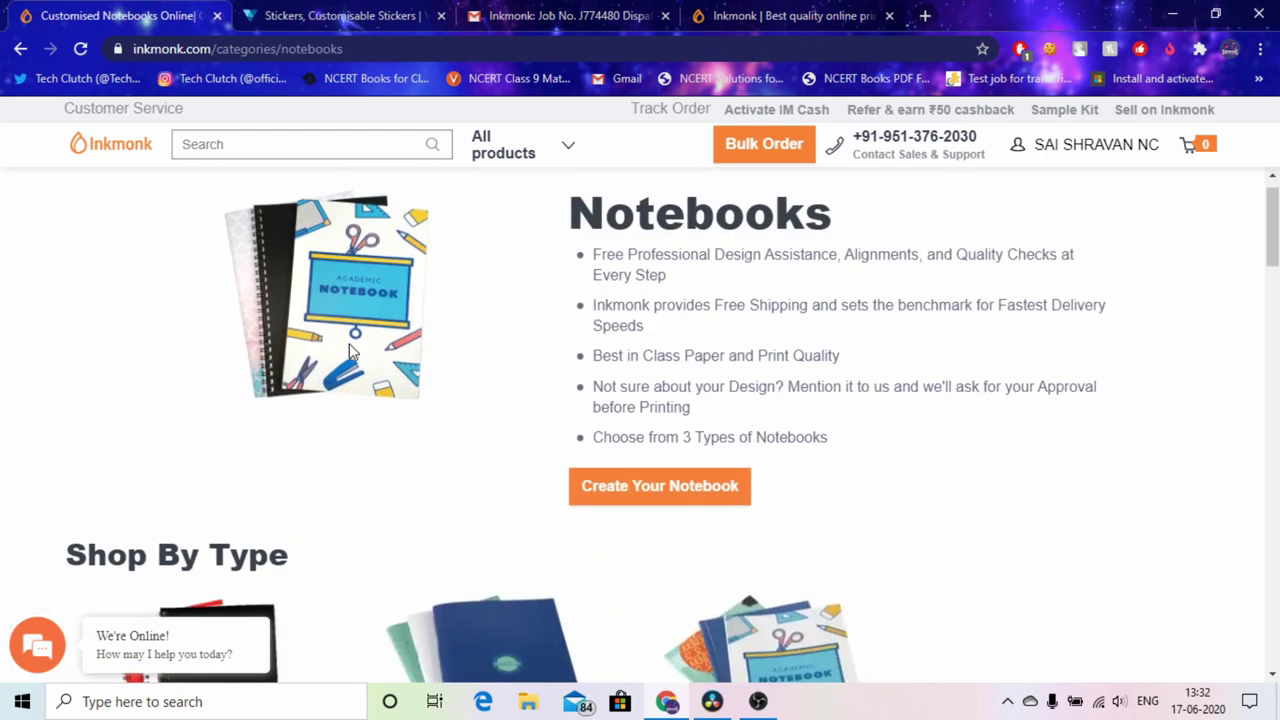
scroll(340, 420, "up", 1)
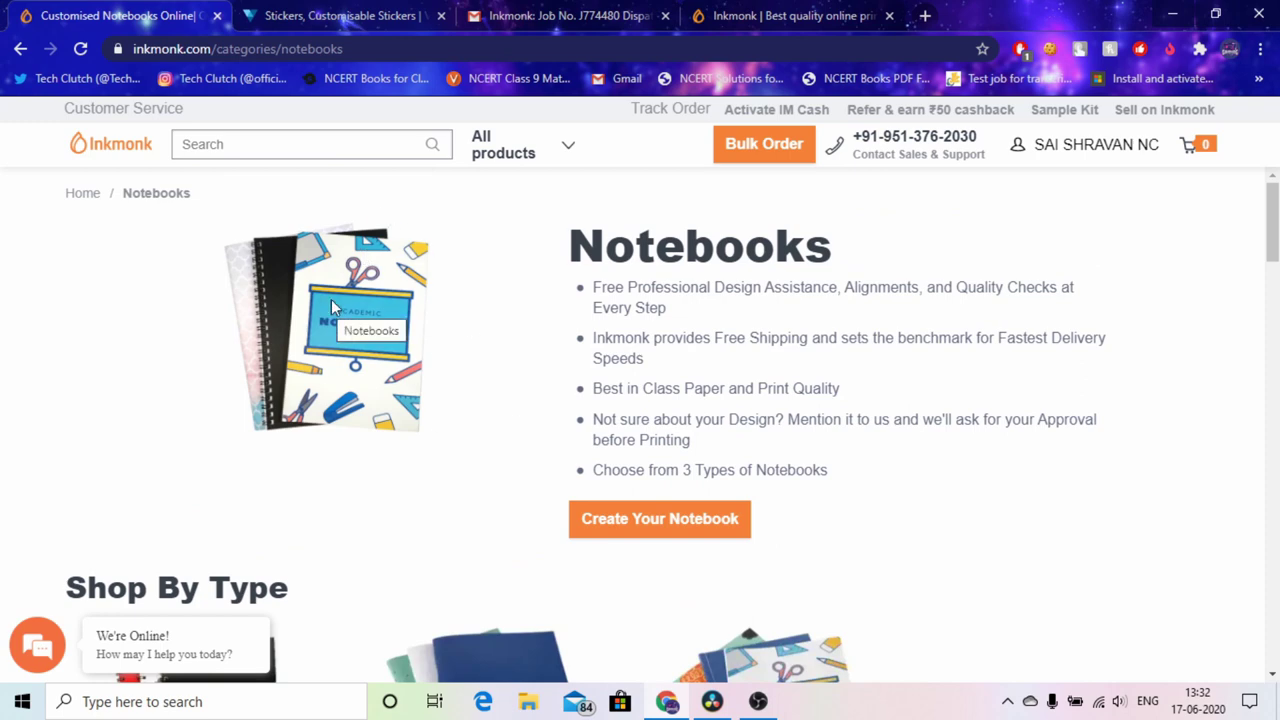
scroll(375, 385, "down", 1)
scroll(377, 387, "down", 3)
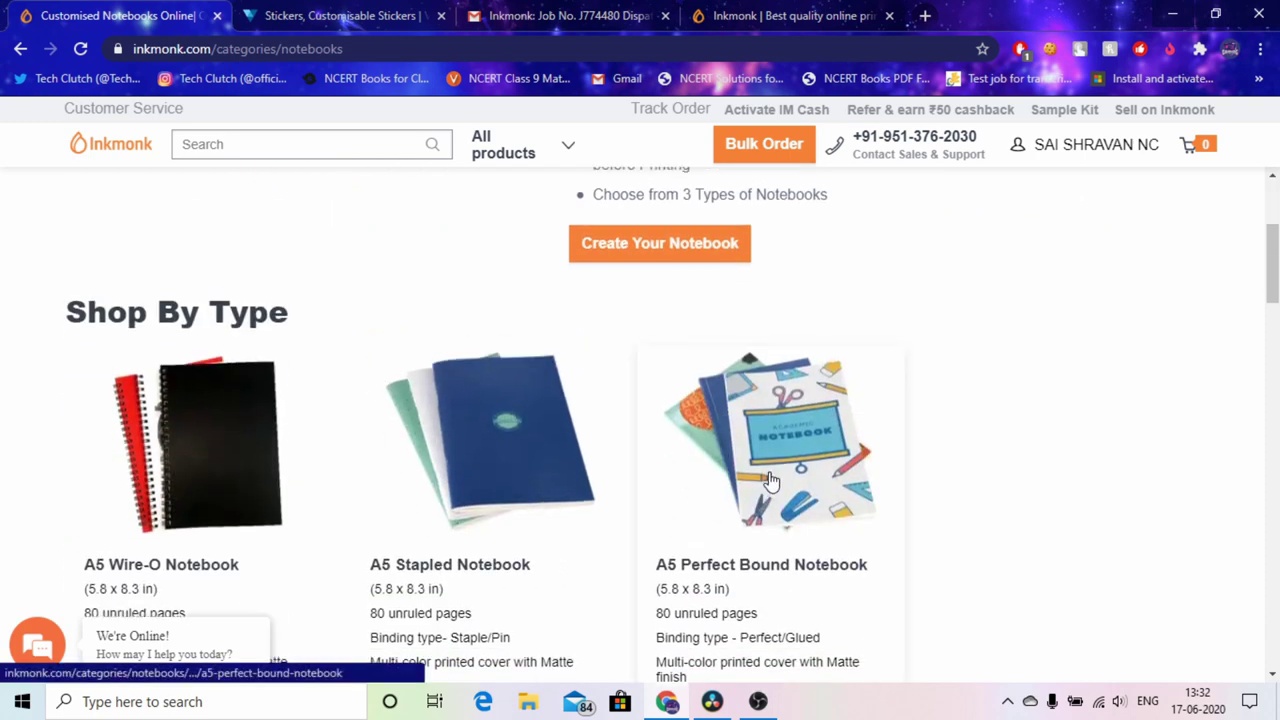
scroll(766, 486, "up", 3)
Step: Return to the All products categories page and scroll through the categories
left_click(543, 157)
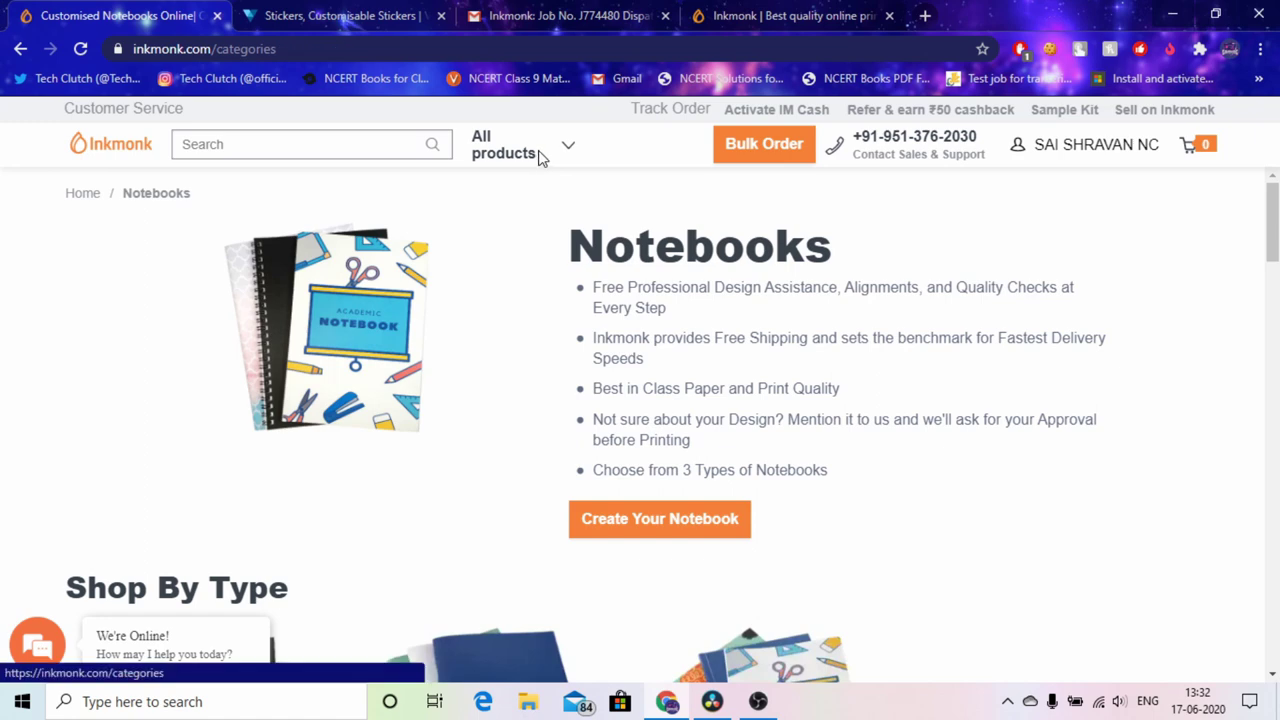
mouse_move(600, 157)
scroll(710, 525, "down", 3)
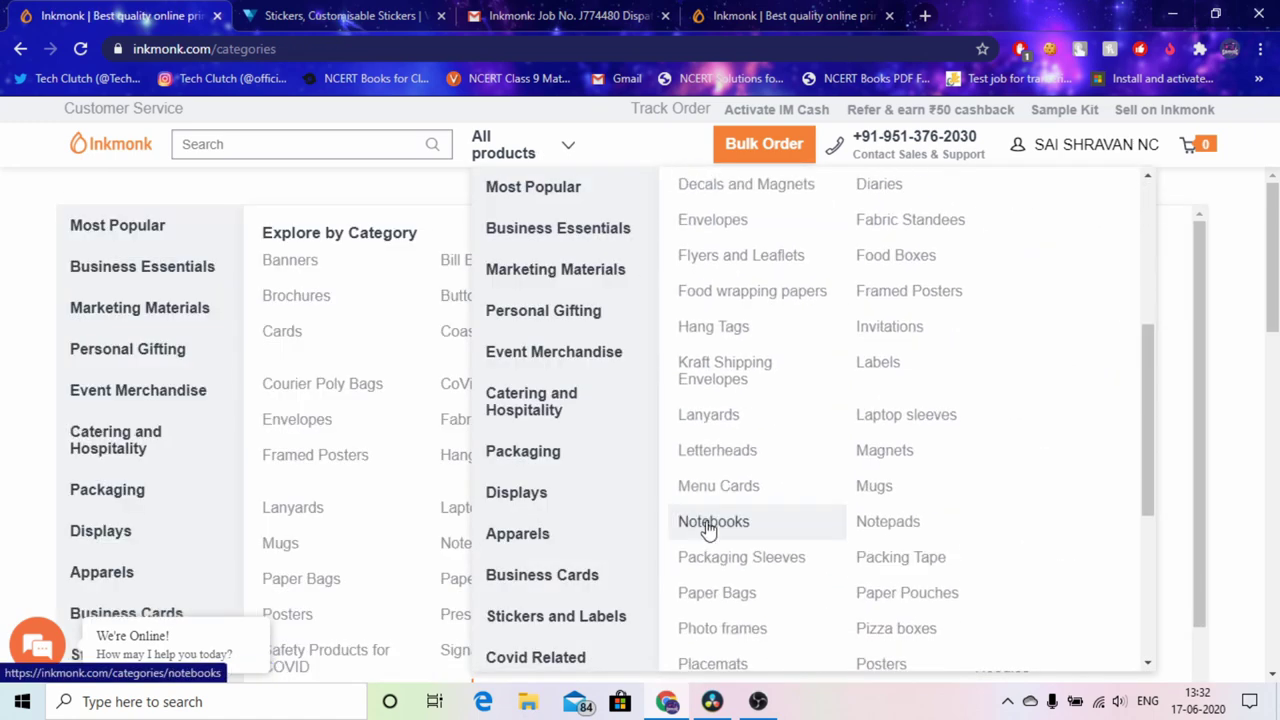
scroll(190, 598, "down", 4)
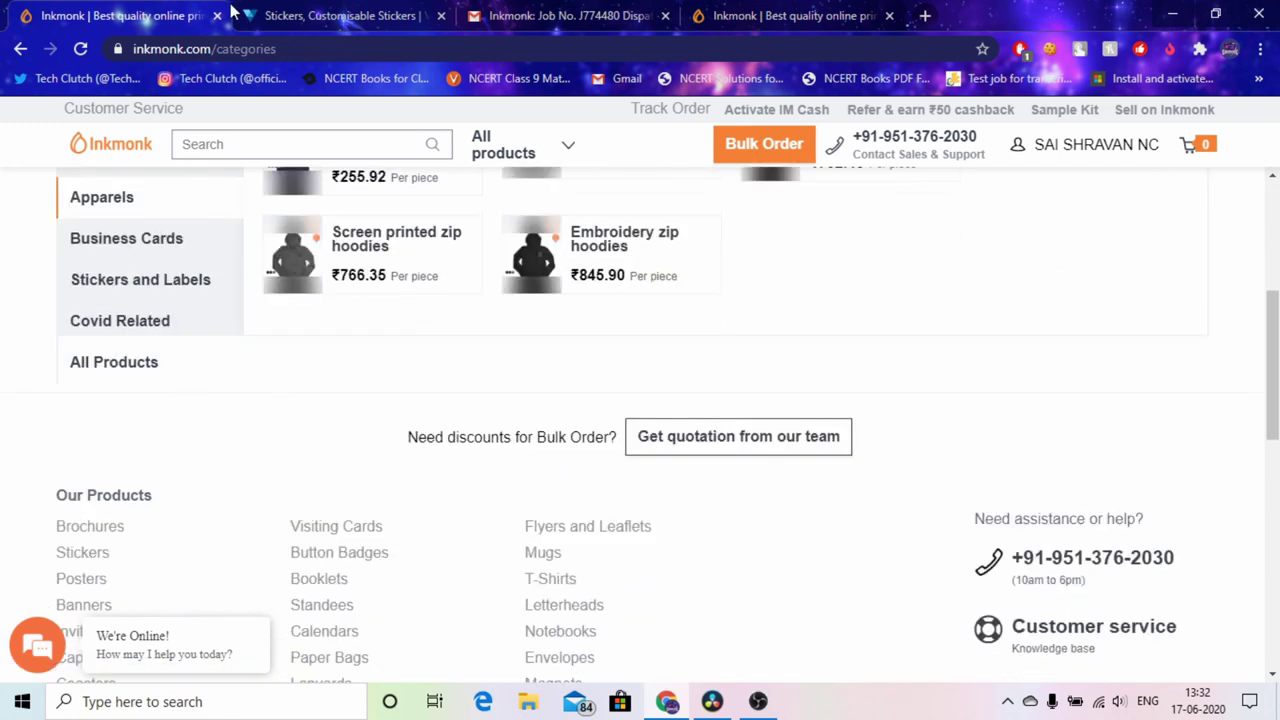
scroll(437, 243, "up", 4)
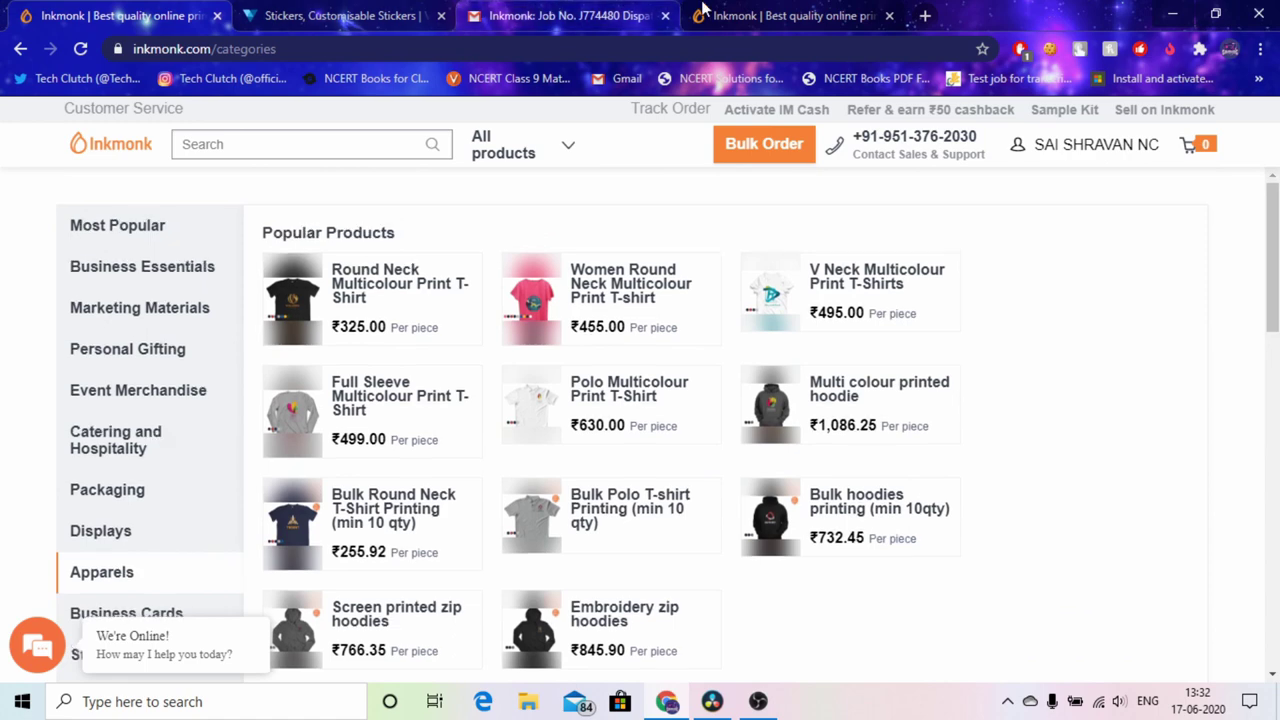
Step: View the locked Name/Class/Subject label artwork in the 100 Labels job page's Design section
left_click(705, 14)
scroll(455, 452, "down", 5)
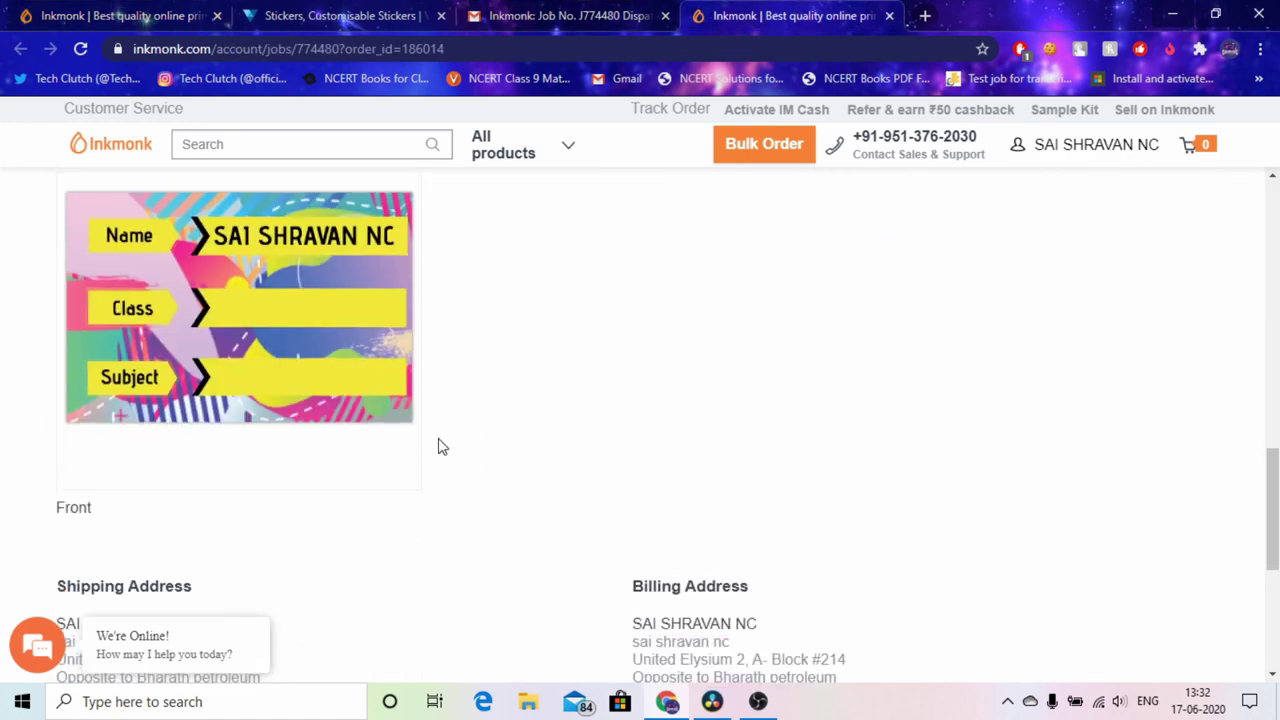
scroll(439, 443, "up", 2)
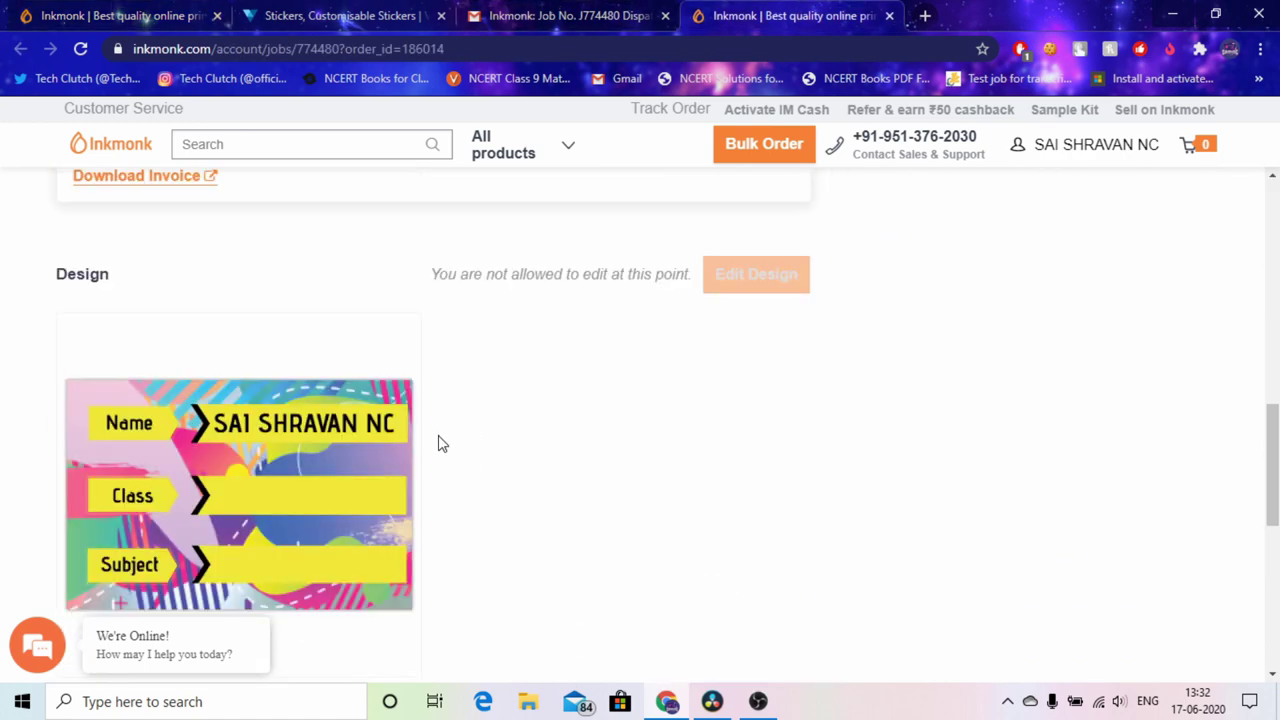